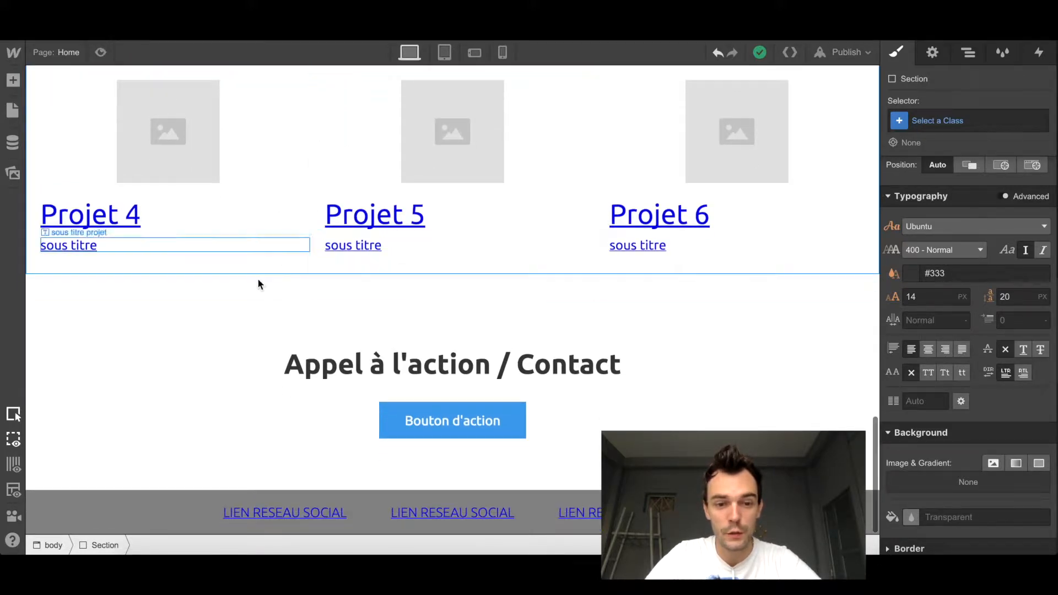
Compare the Home page's introduction and project grid with the same sections of the published portfolio wireframe in the browser.
{"action": "scroll", "coordinate": [256, 277], "scroll_direction": "up", "scroll_amount": 8}
{"action": "scroll", "coordinate": [257, 278], "scroll_direction": "up", "scroll_amount": 15}
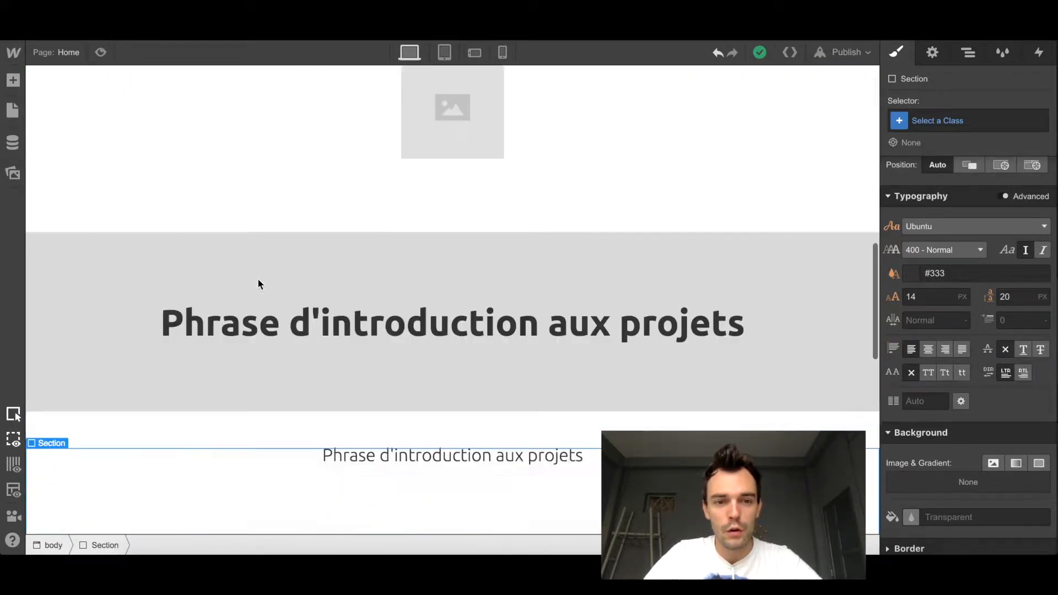
{"action": "scroll", "coordinate": [257, 278], "scroll_direction": "down", "scroll_amount": 17}
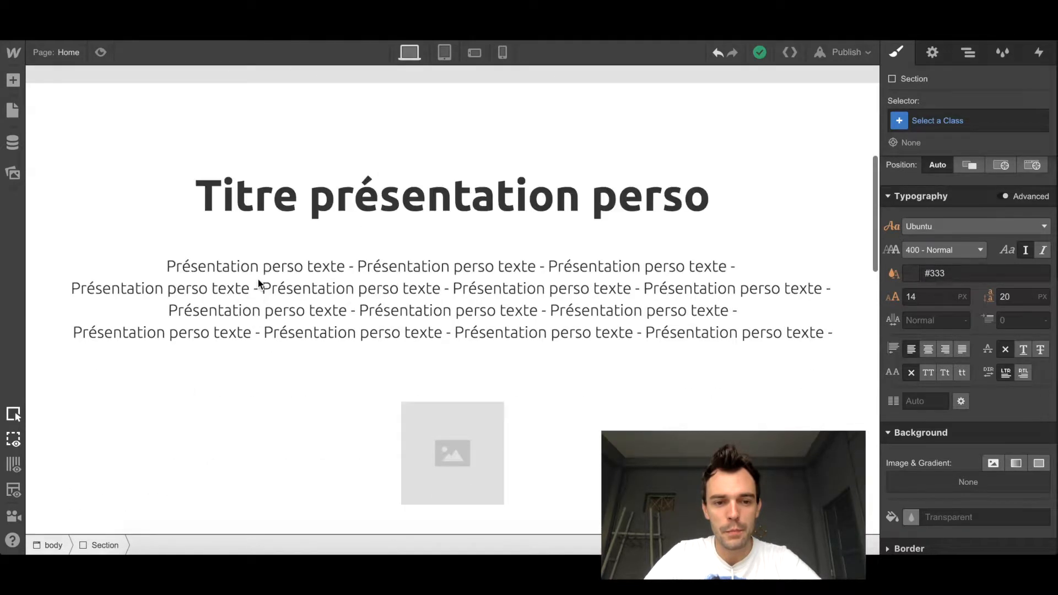
{"action": "scroll", "coordinate": [258, 283], "scroll_direction": "down", "scroll_amount": 1}
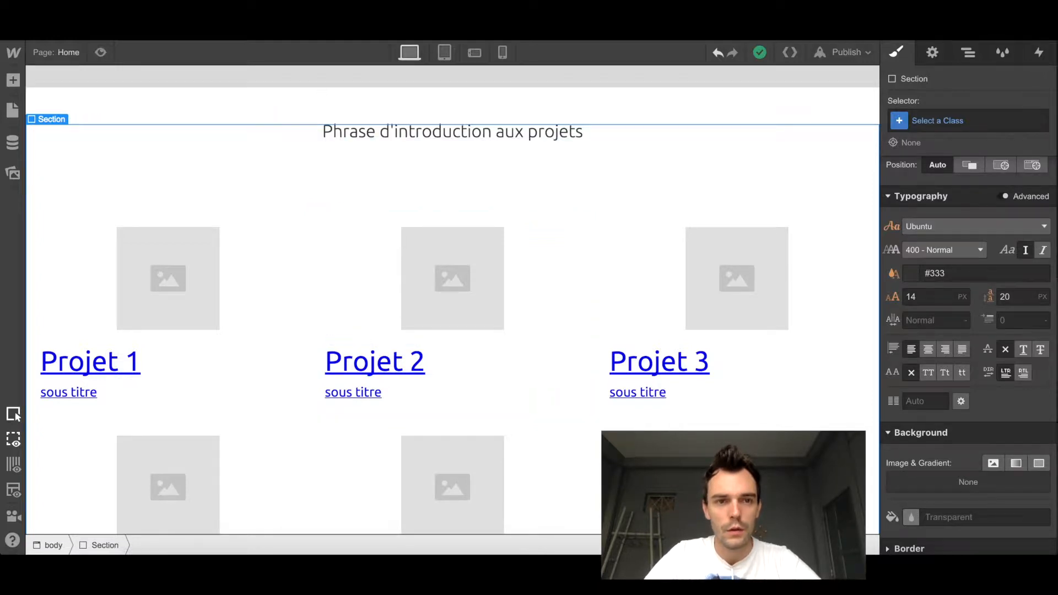
{"action": "key", "text": "ctrl+Tab"}
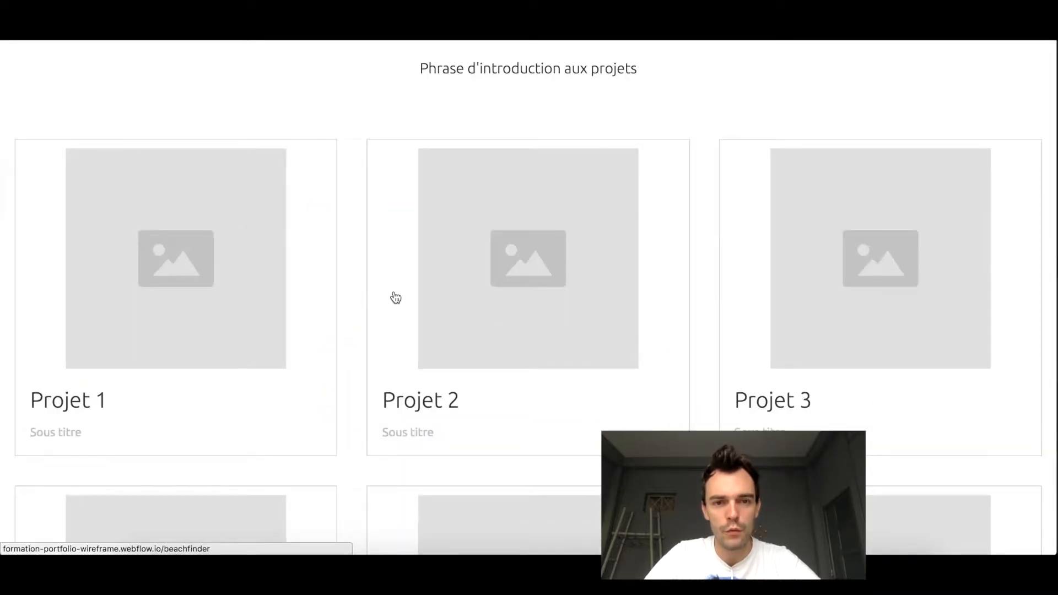
{"action": "scroll", "coordinate": [401, 311], "scroll_direction": "up", "scroll_amount": 8}
{"action": "scroll", "coordinate": [401, 310], "scroll_direction": "down", "scroll_amount": 10}
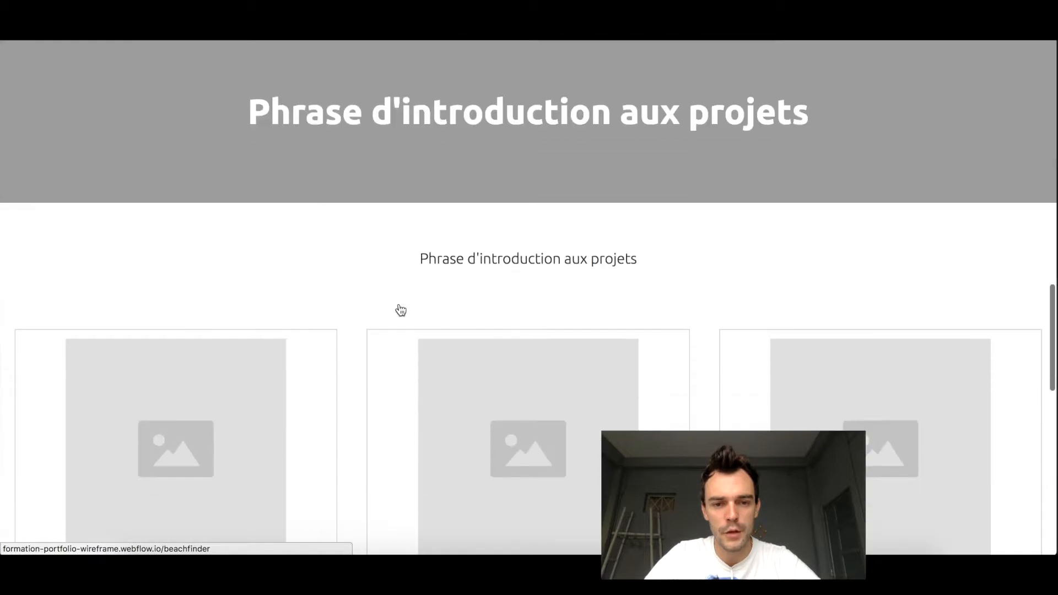
{"action": "scroll", "coordinate": [400, 310], "scroll_direction": "down", "scroll_amount": 3}
{"action": "scroll", "coordinate": [400, 309], "scroll_direction": "up", "scroll_amount": 5}
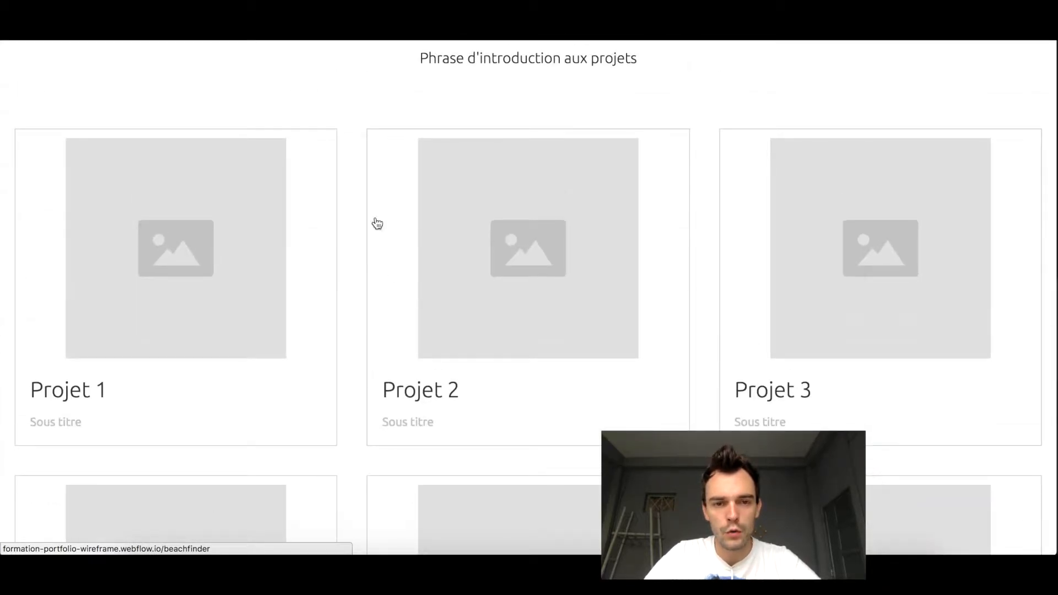
{"action": "scroll", "coordinate": [370, 193], "scroll_direction": "up", "scroll_amount": 3}
{"action": "scroll", "coordinate": [365, 270], "scroll_direction": "up", "scroll_amount": 4}
{"action": "scroll", "coordinate": [366, 270], "scroll_direction": "down", "scroll_amount": 6}
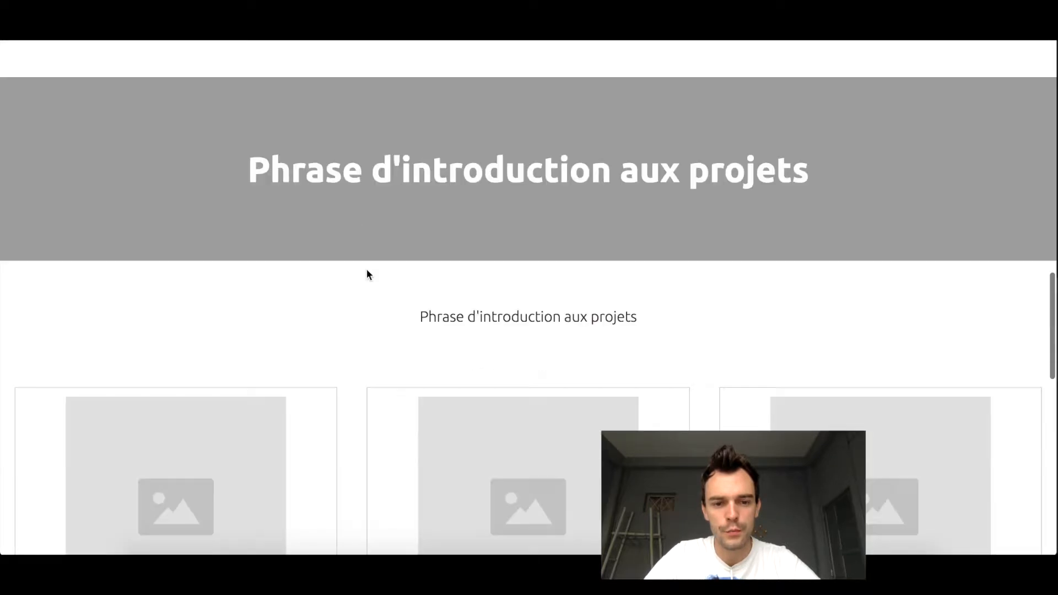
{"action": "scroll", "coordinate": [367, 271], "scroll_direction": "down", "scroll_amount": 2}
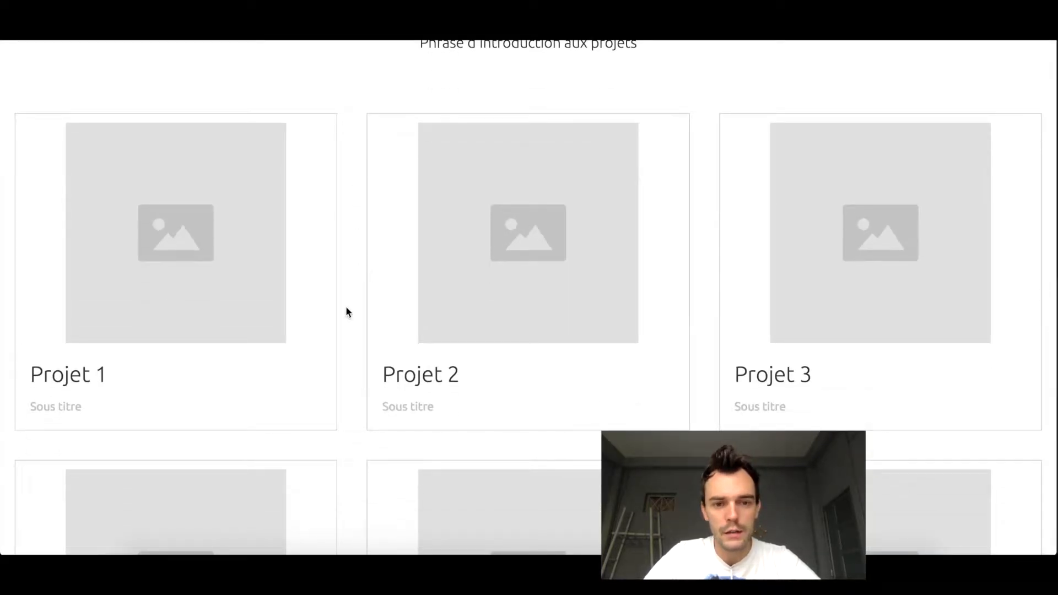
Open the Projet 2 page in the published wireframe and examine its layout from the introduction photo through the project stages.
{"action": "left_click", "coordinate": [404, 261]}
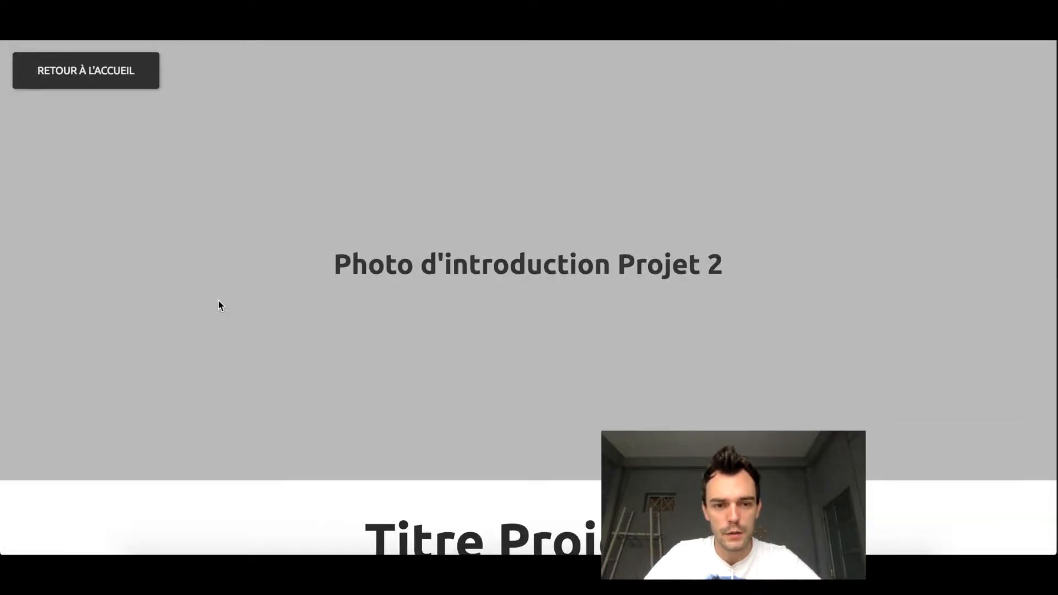
{"action": "scroll", "coordinate": [219, 305], "scroll_direction": "down", "scroll_amount": 6}
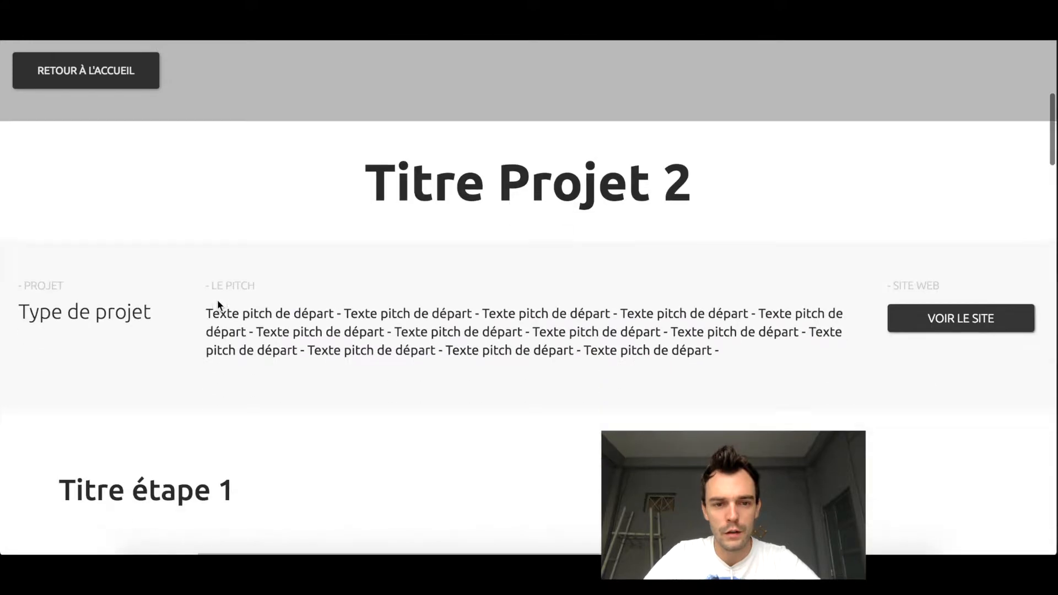
{"action": "scroll", "coordinate": [217, 299], "scroll_direction": "down", "scroll_amount": 7}
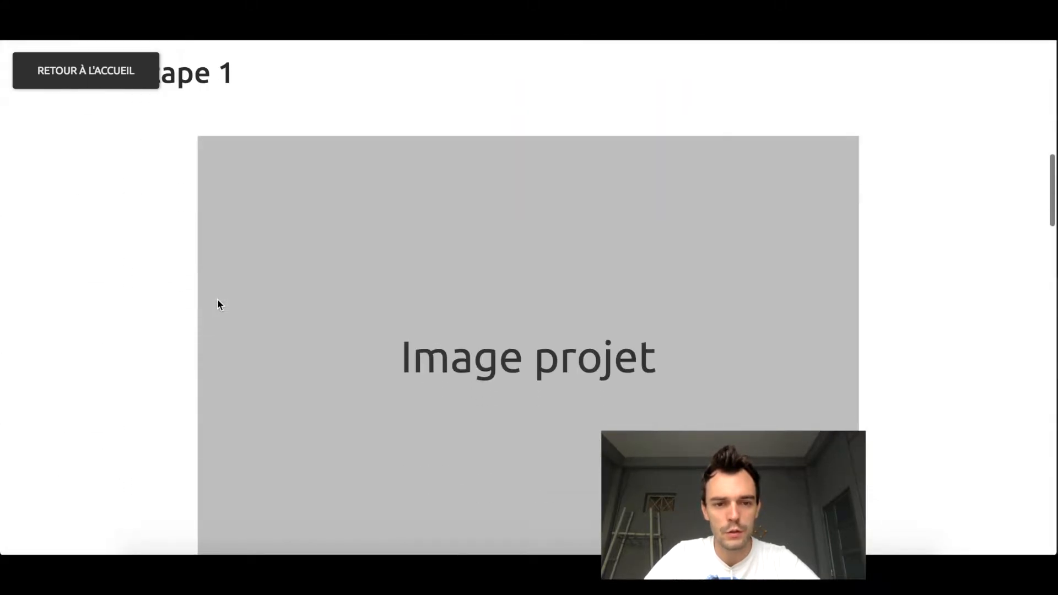
{"action": "scroll", "coordinate": [217, 298], "scroll_direction": "down", "scroll_amount": 20}
{"action": "scroll", "coordinate": [217, 299], "scroll_direction": "down", "scroll_amount": 4}
{"action": "scroll", "coordinate": [217, 299], "scroll_direction": "up", "scroll_amount": 20}
{"action": "scroll", "coordinate": [217, 299], "scroll_direction": "up", "scroll_amount": 10}
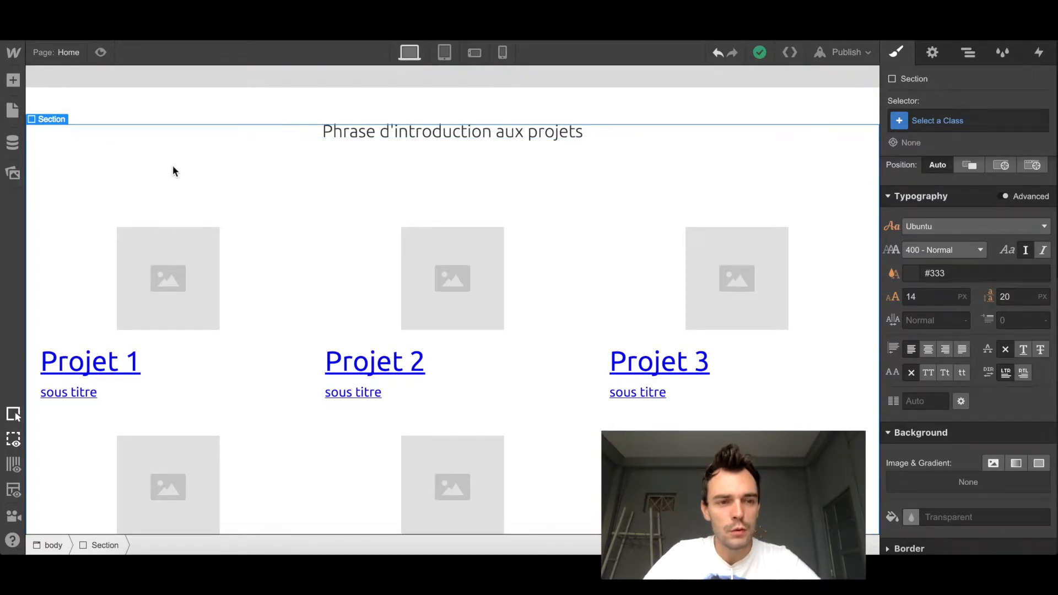
Create a new static page, keeping the default name Untitled and no parent folder.
{"action": "left_click", "coordinate": [12, 112]}
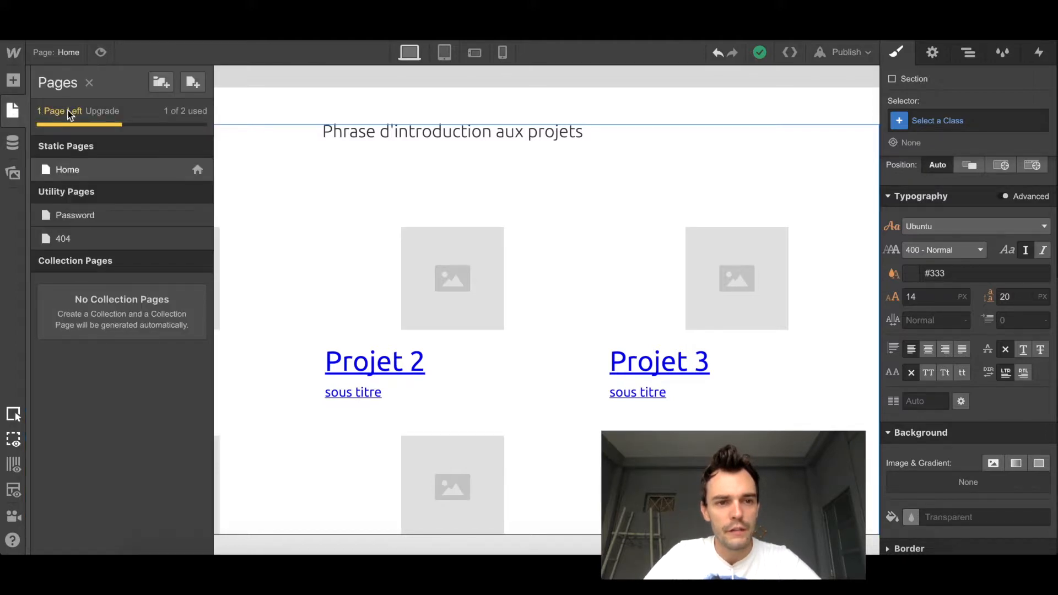
{"action": "left_click", "coordinate": [194, 84]}
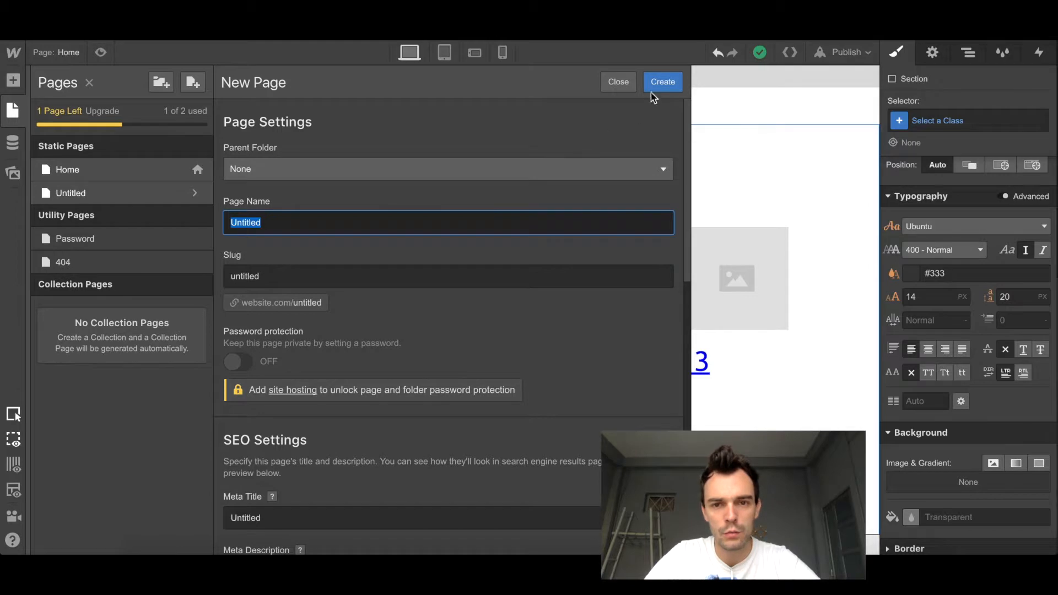
{"action": "left_click", "coordinate": [661, 83]}
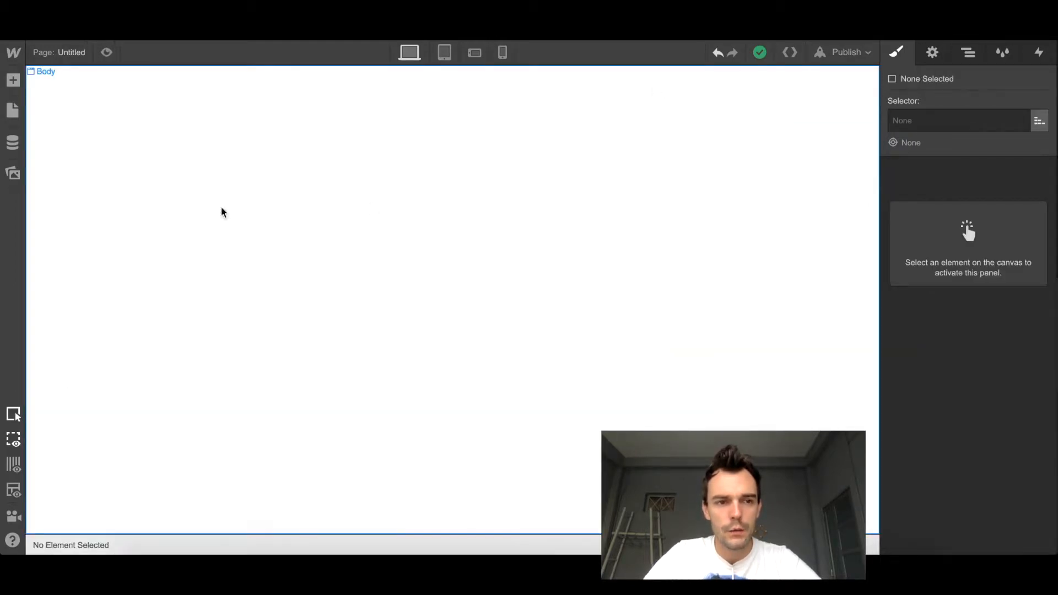
Switch to the Home page, look over its content and return to the Untitled page.
{"action": "left_click", "coordinate": [48, 56]}
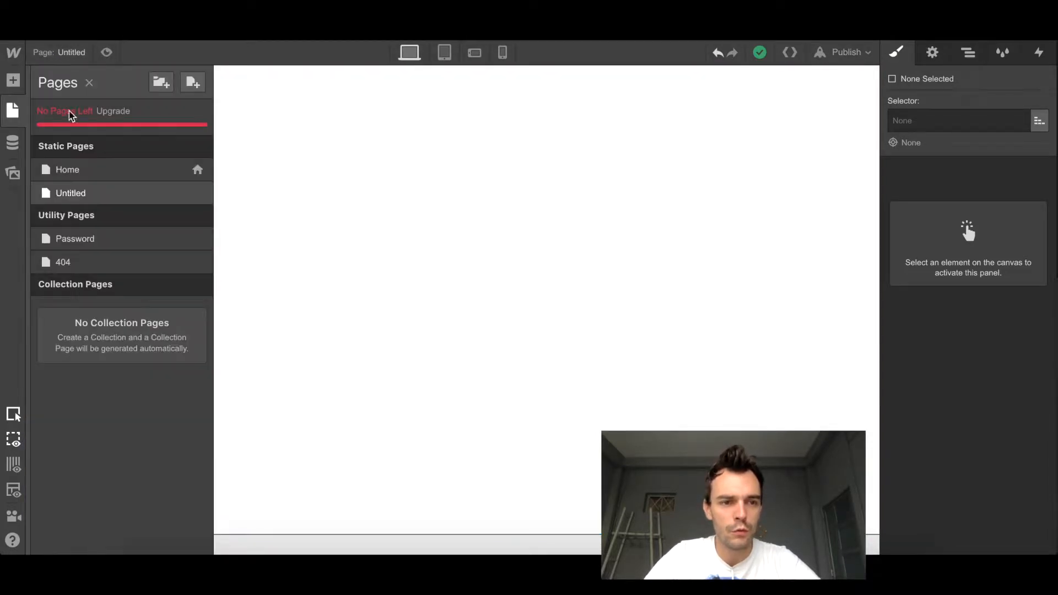
{"action": "left_click", "coordinate": [65, 175]}
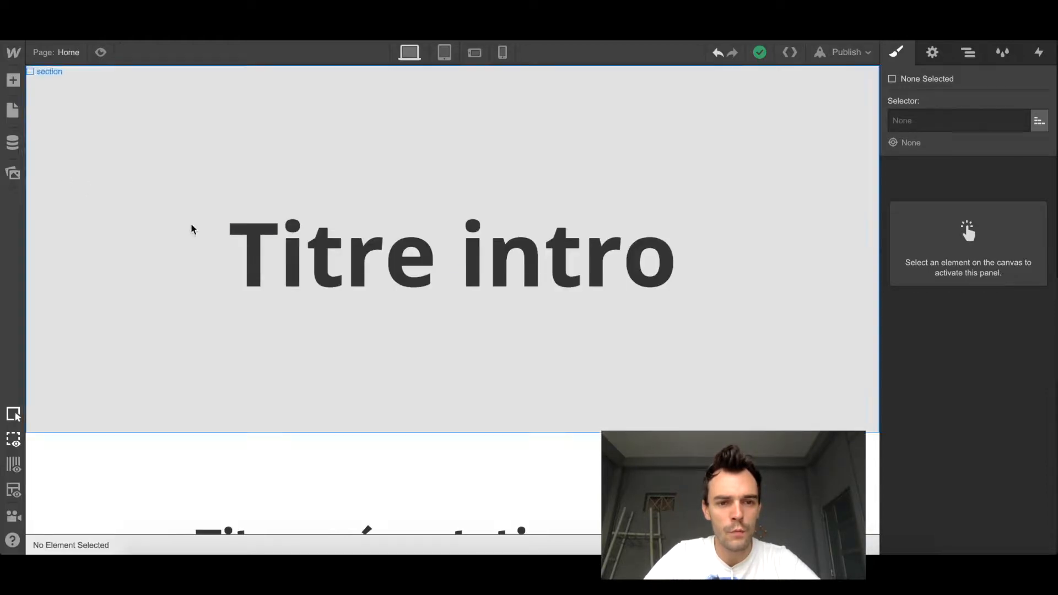
{"action": "scroll", "coordinate": [327, 269], "scroll_direction": "down", "scroll_amount": 9}
{"action": "scroll", "coordinate": [327, 269], "scroll_direction": "up", "scroll_amount": 10}
{"action": "left_click", "coordinate": [58, 58]}
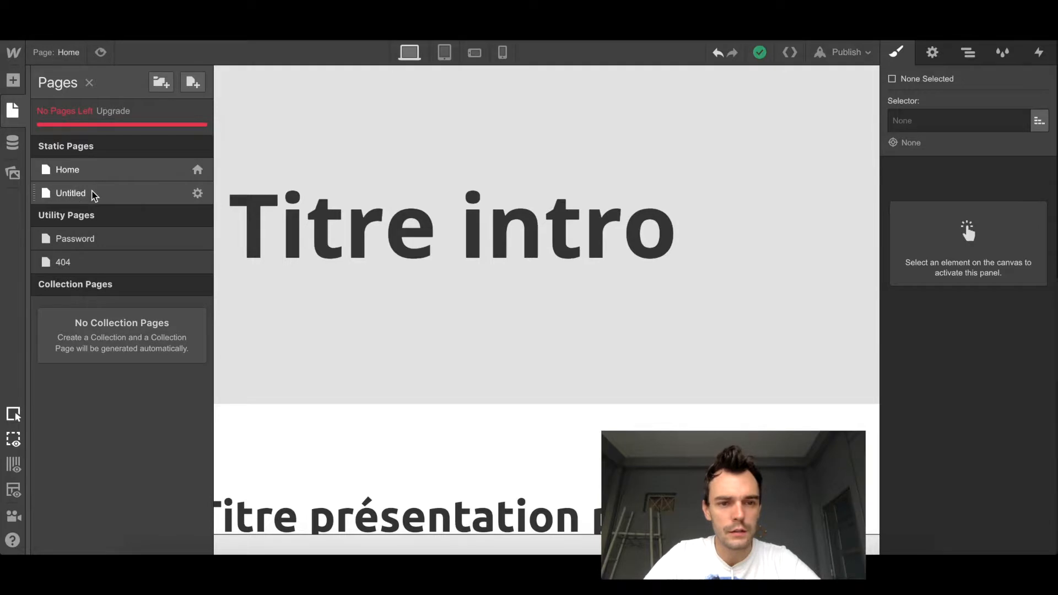
{"action": "left_click", "coordinate": [72, 193]}
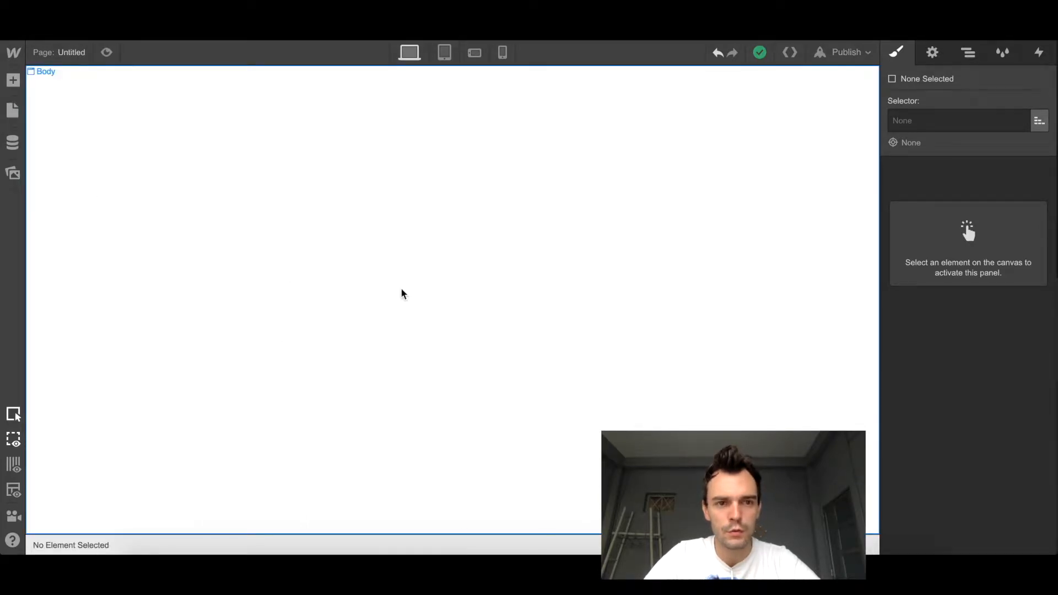
Check the introduction area of the Projet 2 wireframe and add a Section element to the body of the Untitled page.
{"action": "left_click", "coordinate": [264, 196]}
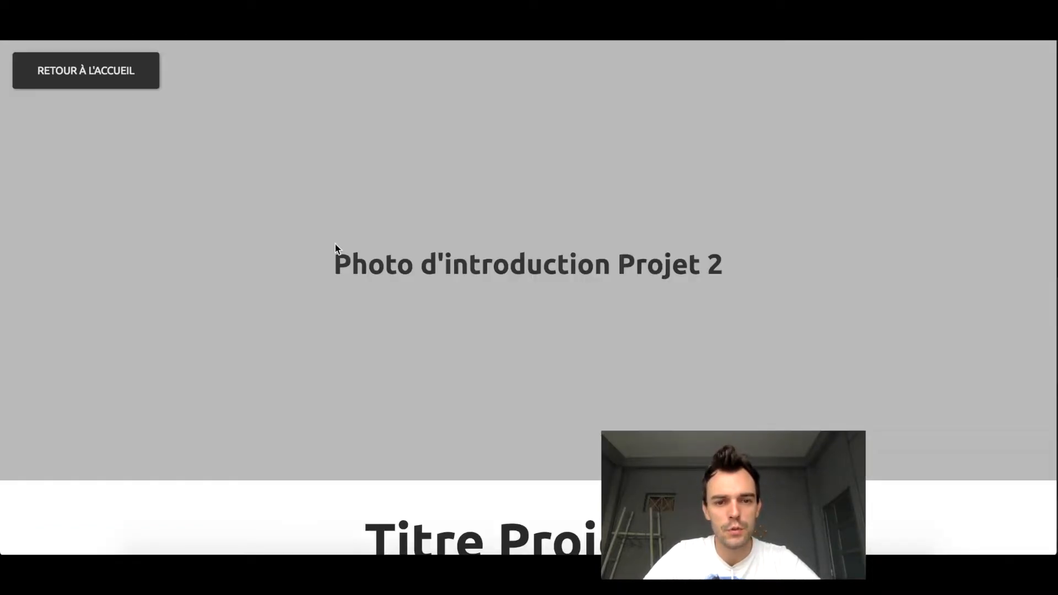
{"action": "scroll", "coordinate": [335, 246], "scroll_direction": "down", "scroll_amount": 9}
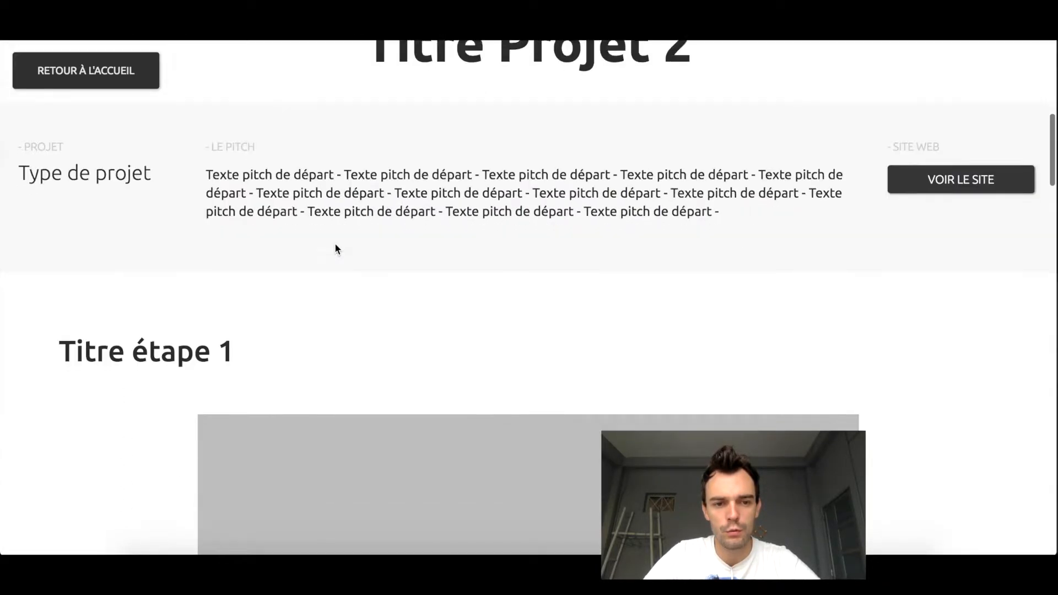
{"action": "scroll", "coordinate": [336, 249], "scroll_direction": "up", "scroll_amount": 9}
{"action": "scroll", "coordinate": [247, 316], "scroll_direction": "down", "scroll_amount": 1}
{"action": "scroll", "coordinate": [247, 315], "scroll_direction": "up", "scroll_amount": 2}
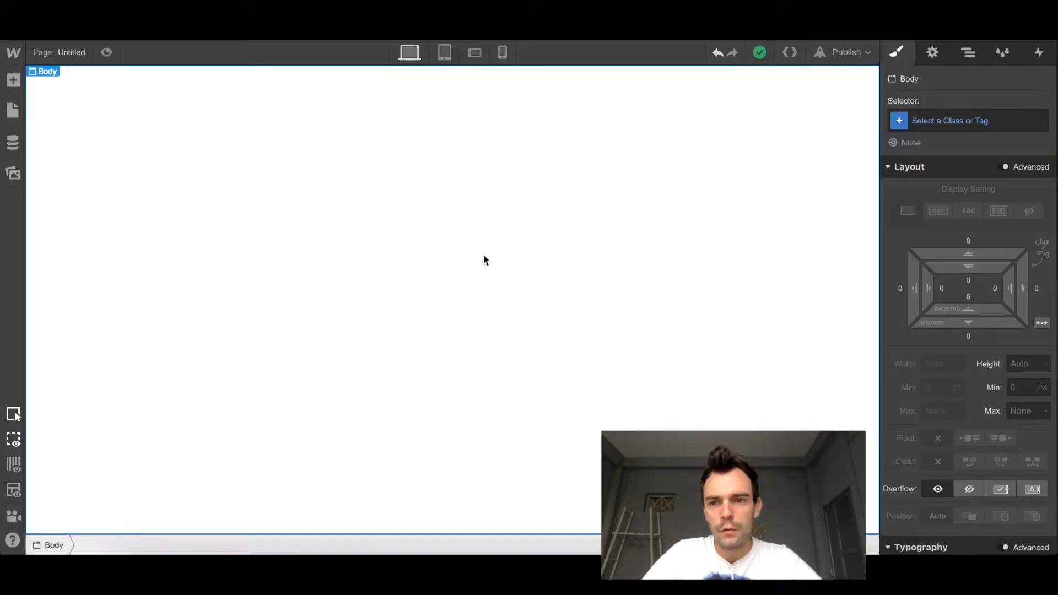
{"action": "left_click", "coordinate": [964, 62]}
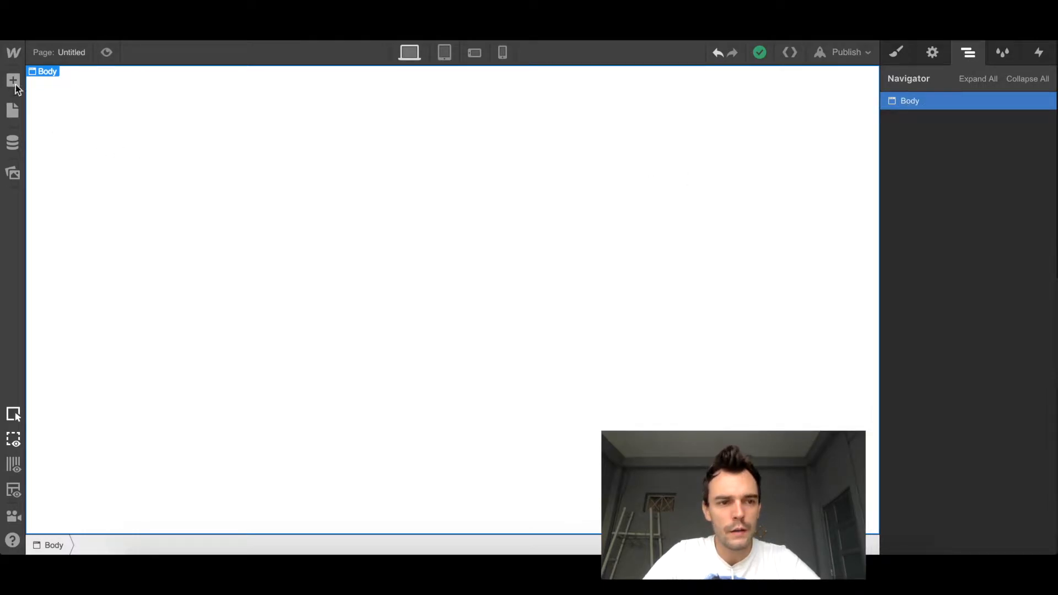
{"action": "left_click", "coordinate": [13, 79]}
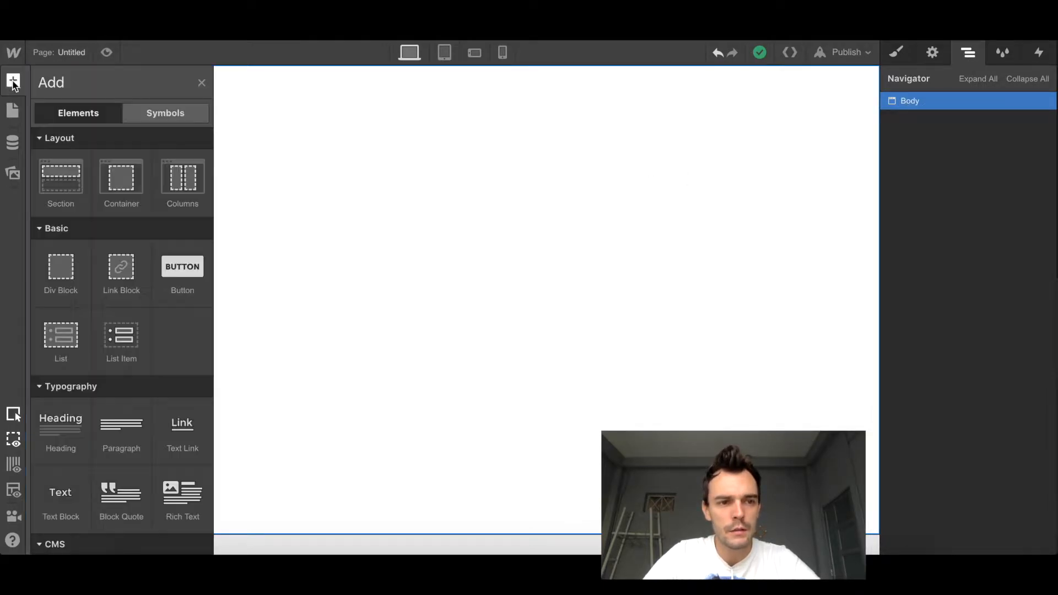
{"action": "left_click", "coordinate": [60, 182]}
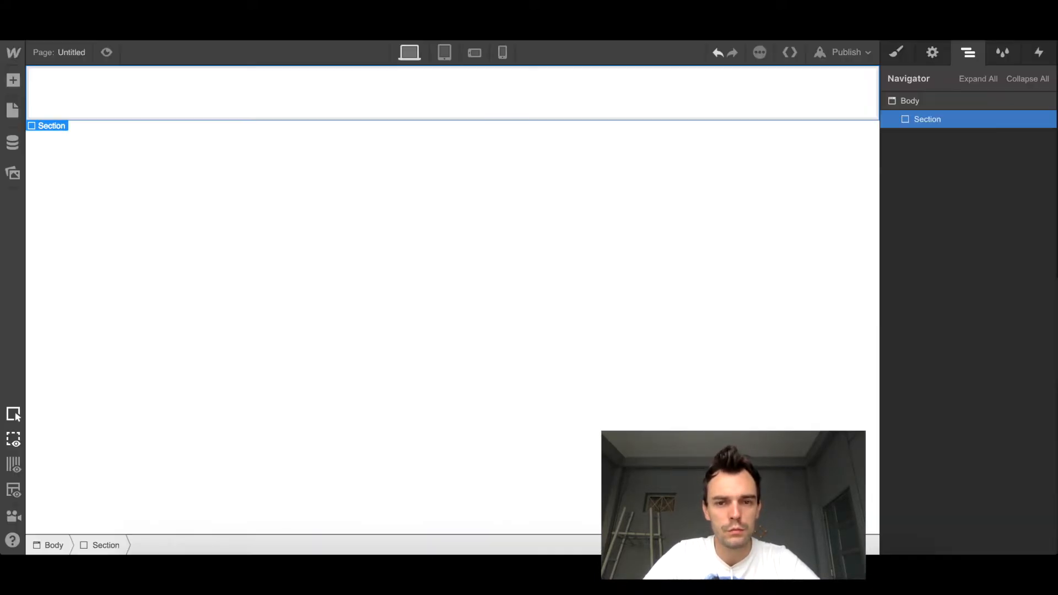
Create the class "section intro projet" on the new section.
{"action": "left_click", "coordinate": [898, 53]}
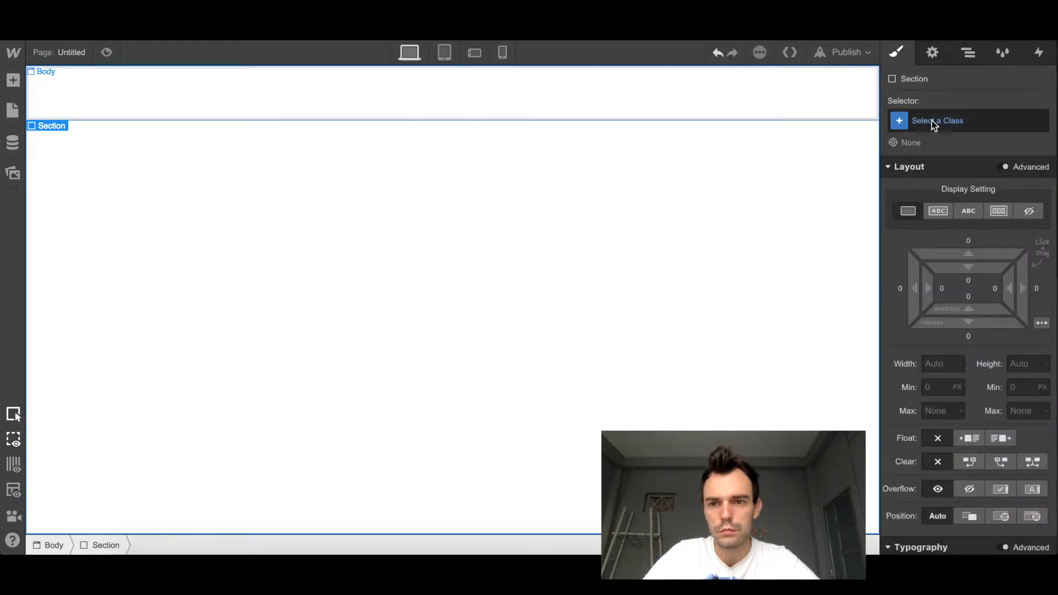
{"action": "left_click", "coordinate": [932, 122]}
{"action": "type", "text": "section "}
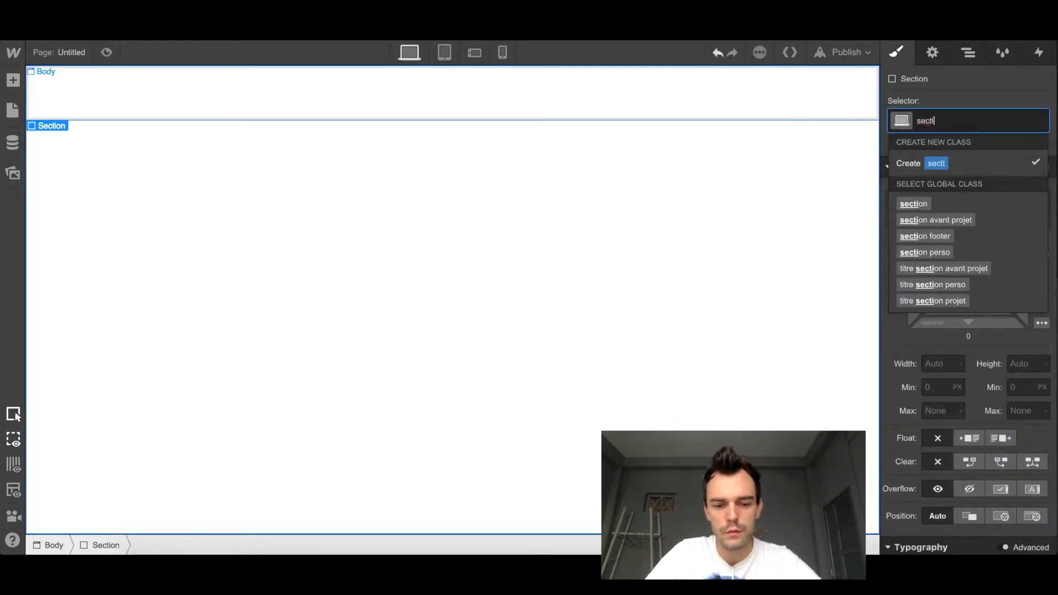
{"action": "type", "text": "intro projet"}
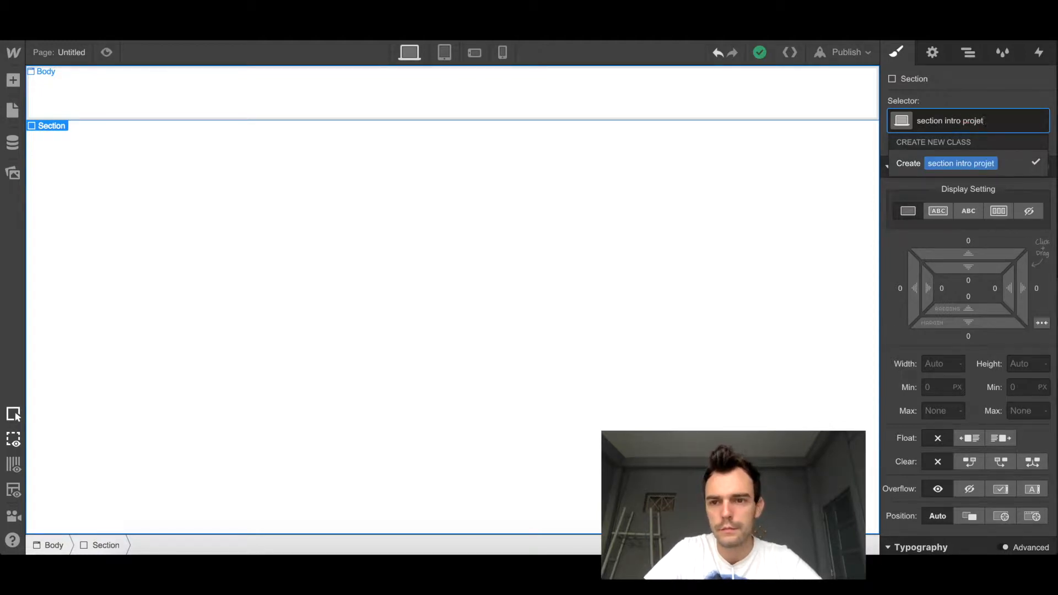
{"action": "key", "text": "Return"}
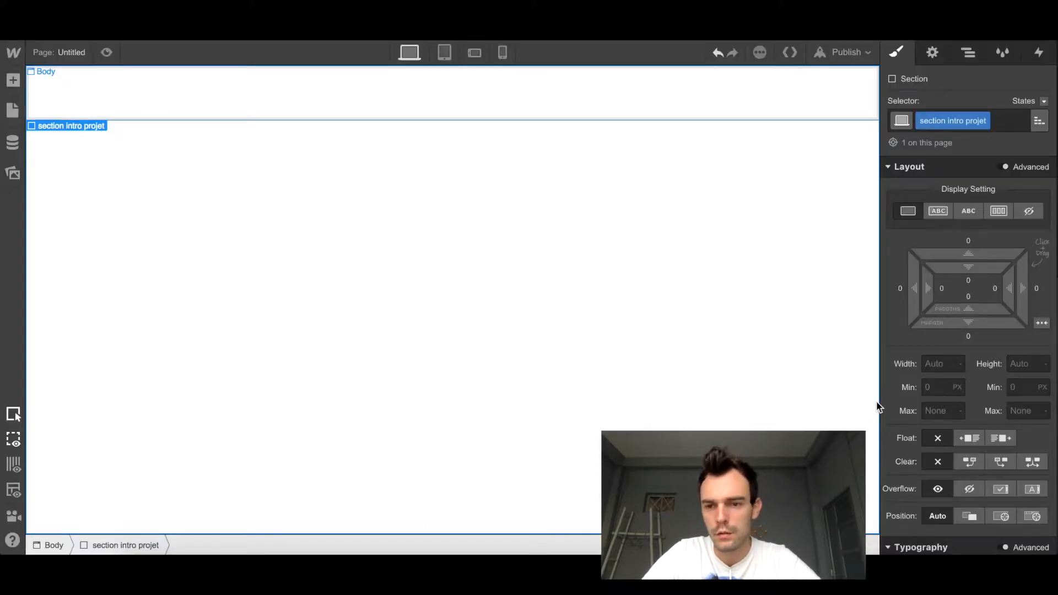
Try a height of 700 px on the introduction section, and set it to 500 px instead.
{"action": "left_click", "coordinate": [1020, 364]}
{"action": "type", "text": "700"}
{"action": "key", "text": "Return"}
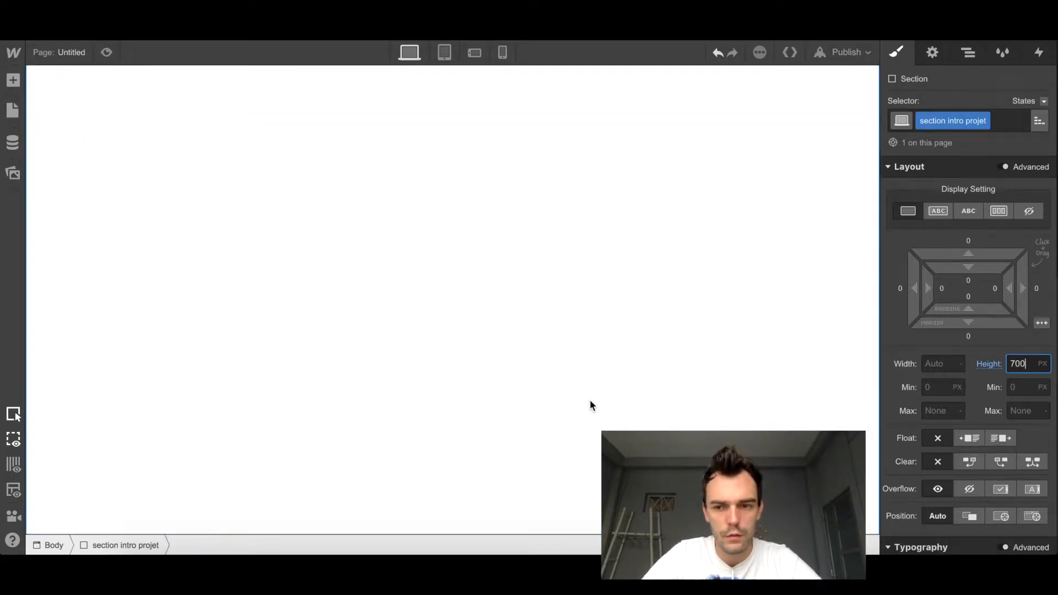
{"action": "double_click", "coordinate": [1024, 362]}
{"action": "type", "text": "500"}
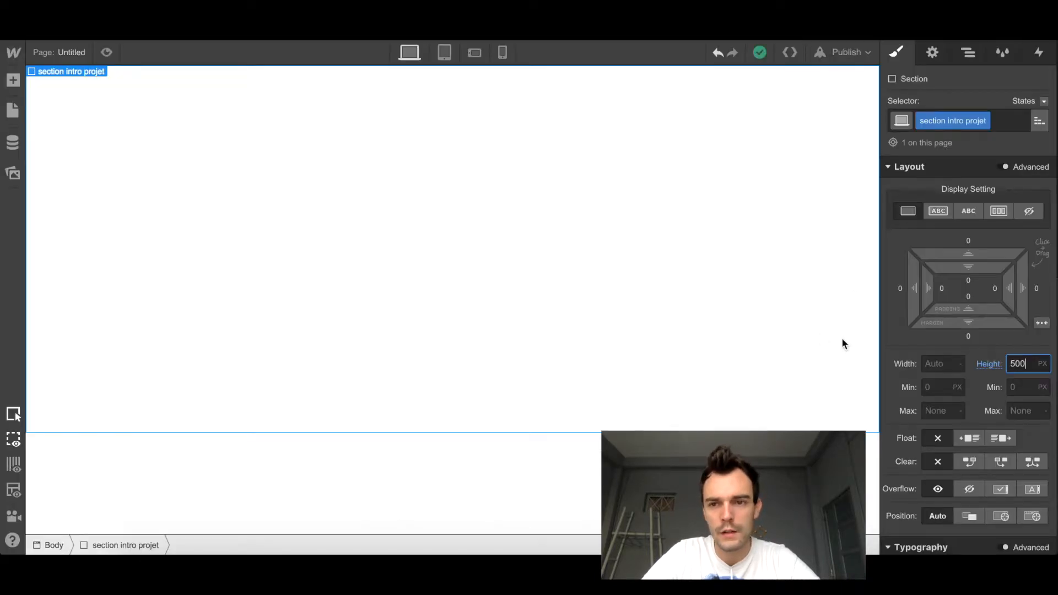
Check the title and characteristics area of the Projet 2 wireframe and add a second Section element to the page body.
{"action": "left_click", "coordinate": [968, 52]}
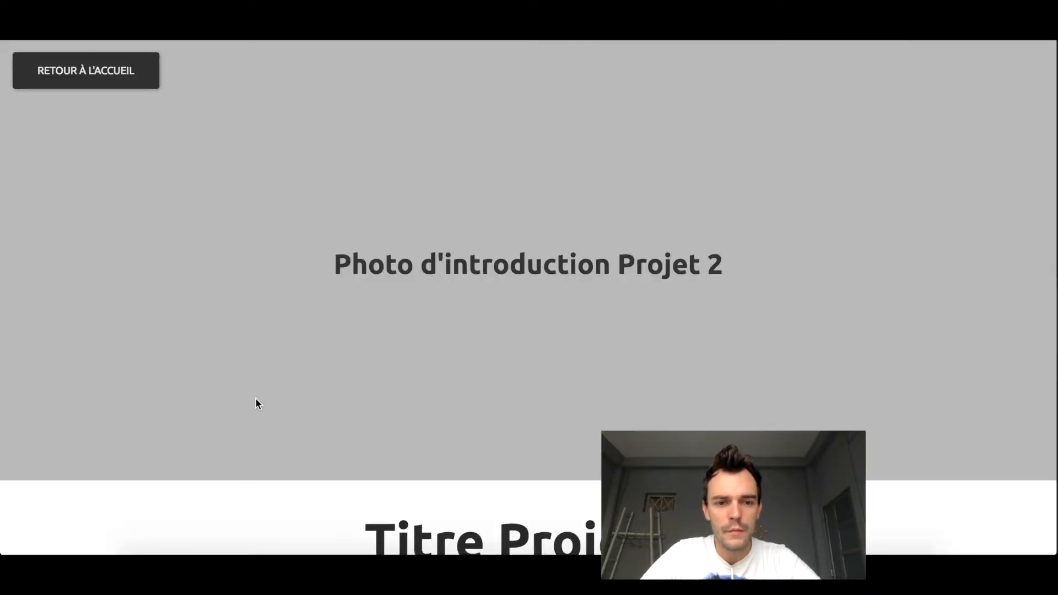
{"action": "scroll", "coordinate": [256, 404], "scroll_direction": "down", "scroll_amount": 5}
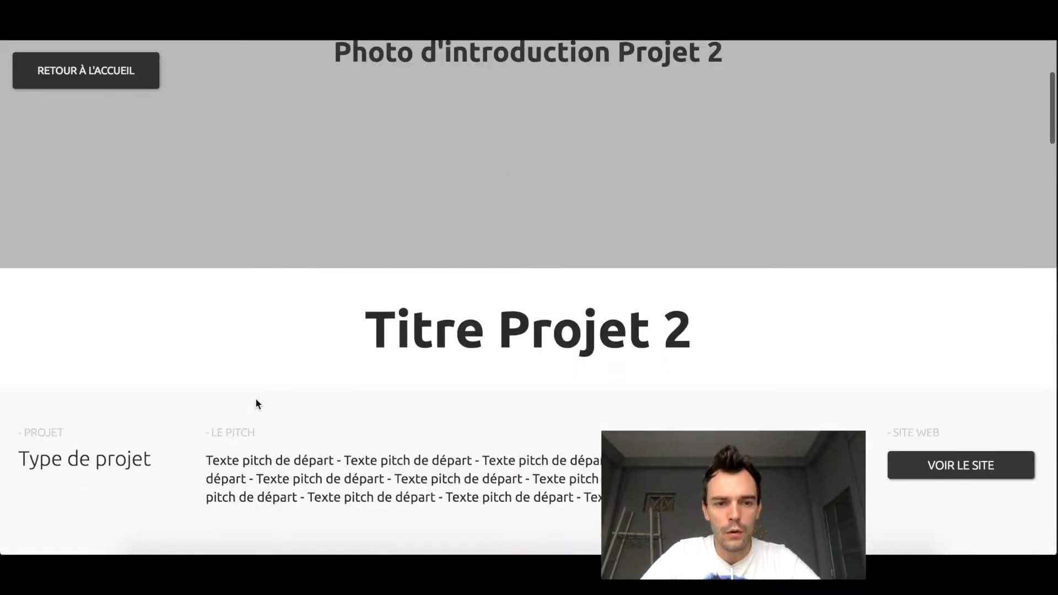
{"action": "scroll", "coordinate": [318, 324], "scroll_direction": "down", "scroll_amount": 2}
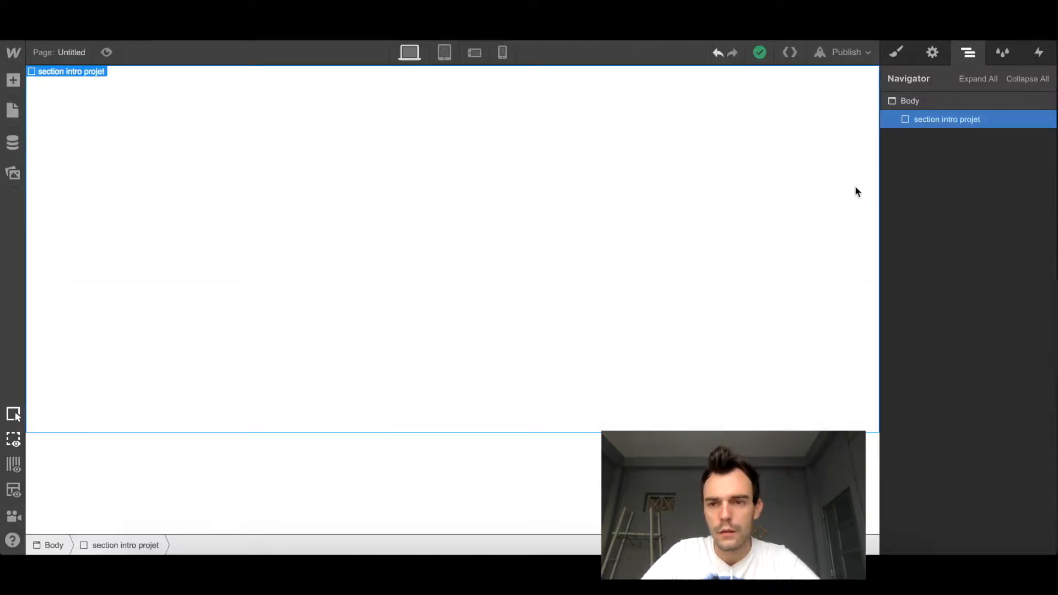
{"action": "left_click", "coordinate": [910, 105]}
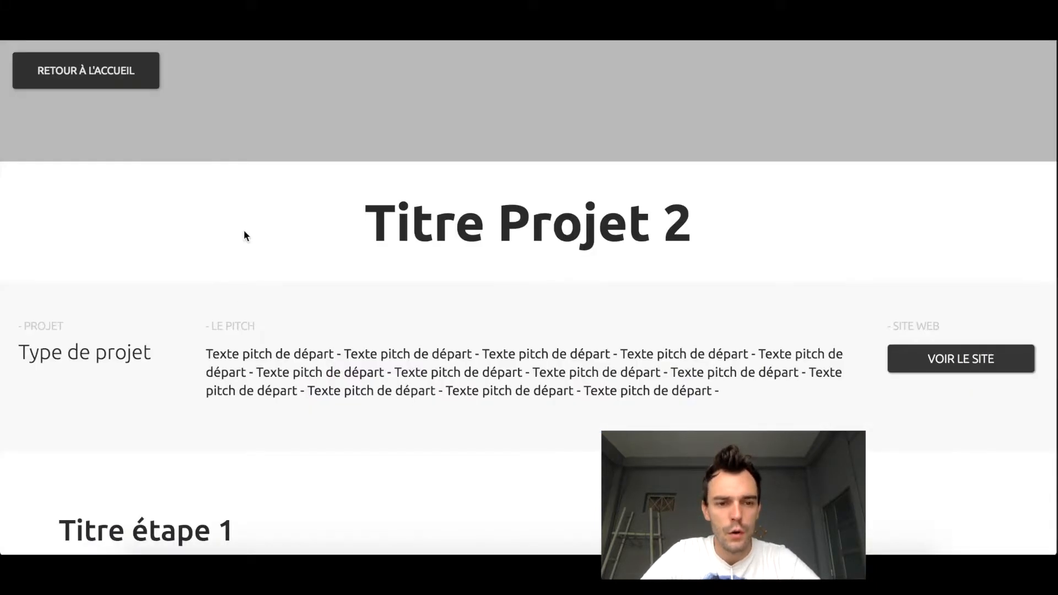
{"action": "scroll", "coordinate": [249, 226], "scroll_direction": "down", "scroll_amount": 1}
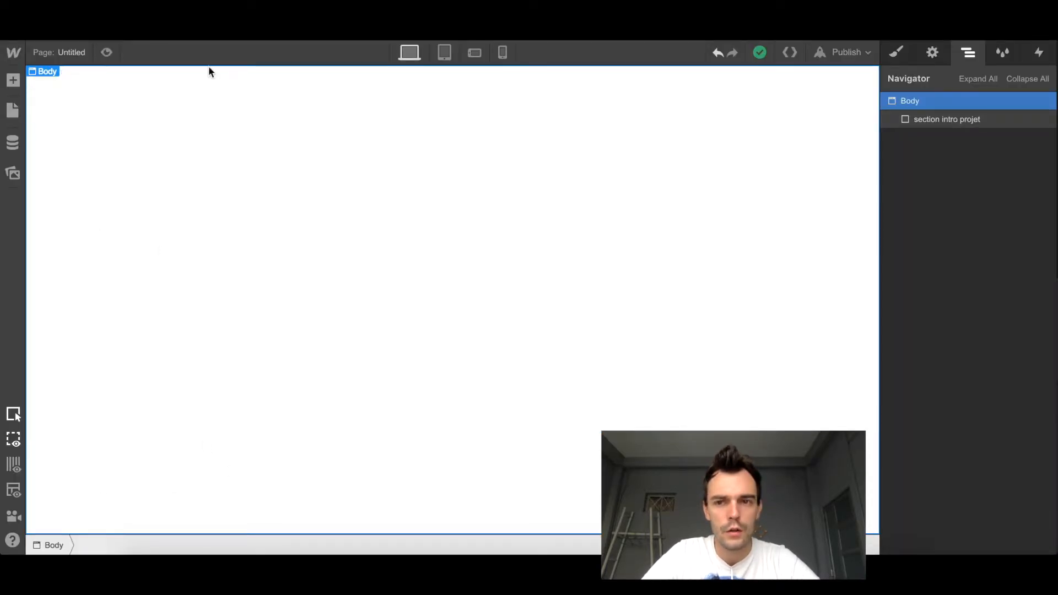
{"action": "left_click", "coordinate": [13, 82]}
{"action": "left_click", "coordinate": [71, 186]}
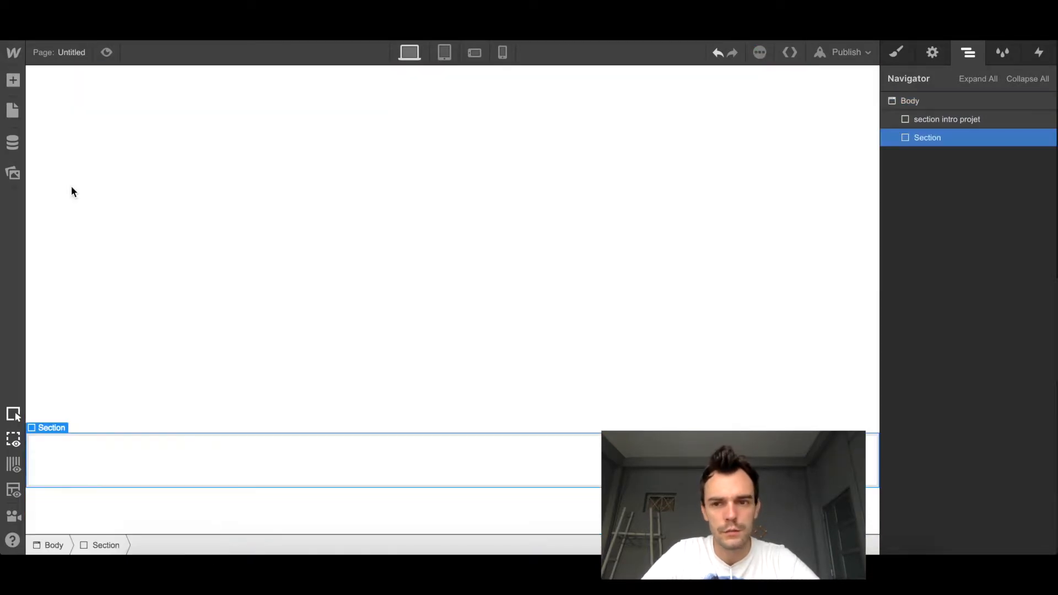
Create the class "section caract projet" on the new section.
{"action": "left_click", "coordinate": [896, 55]}
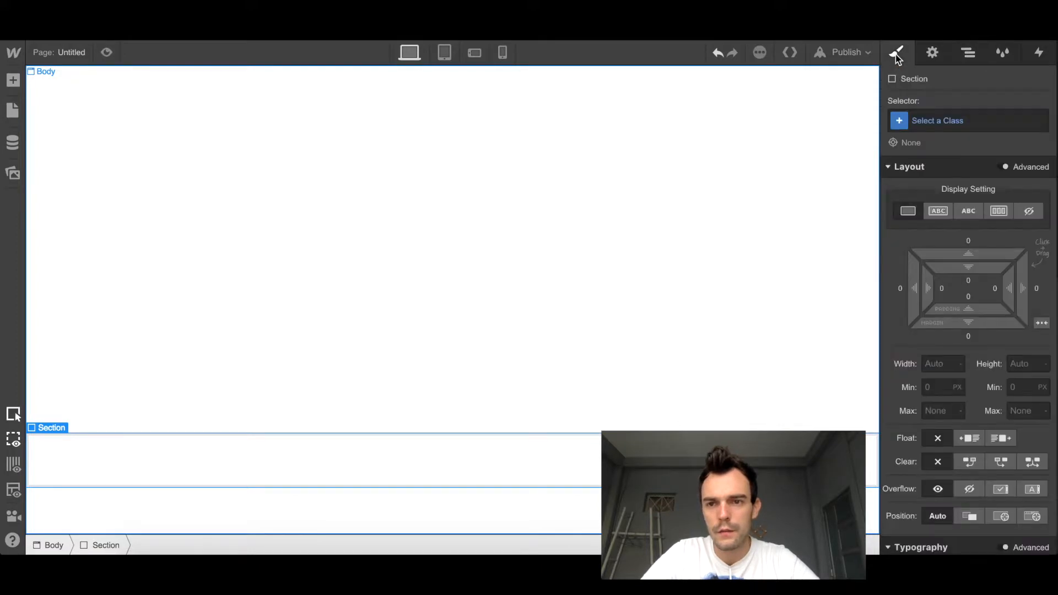
{"action": "left_click", "coordinate": [934, 120]}
{"action": "type", "text": "section"}
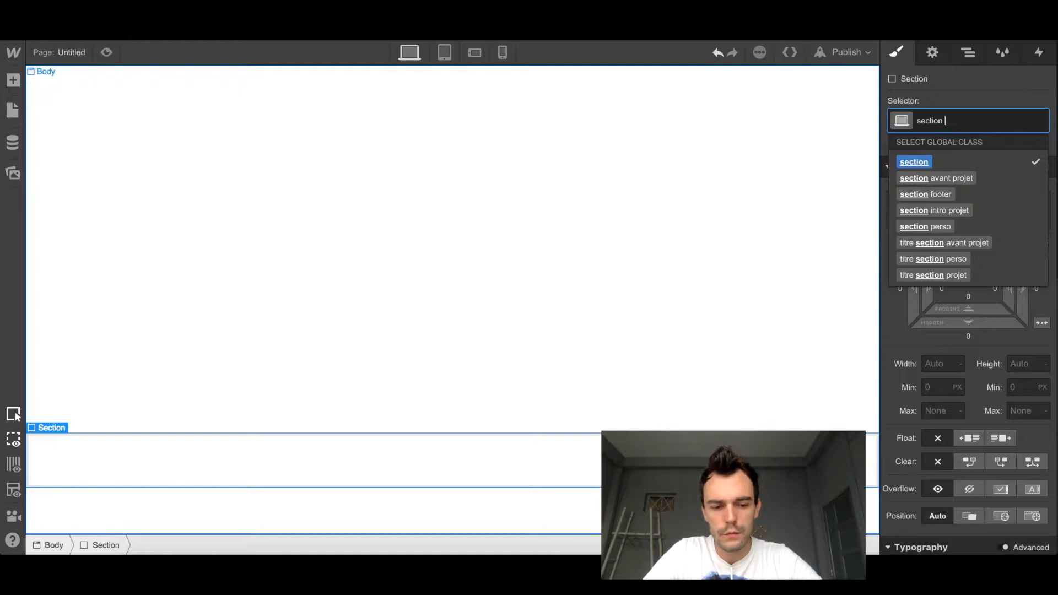
{"action": "type", "text": " carat"}
{"action": "type", "text": "t projet"}
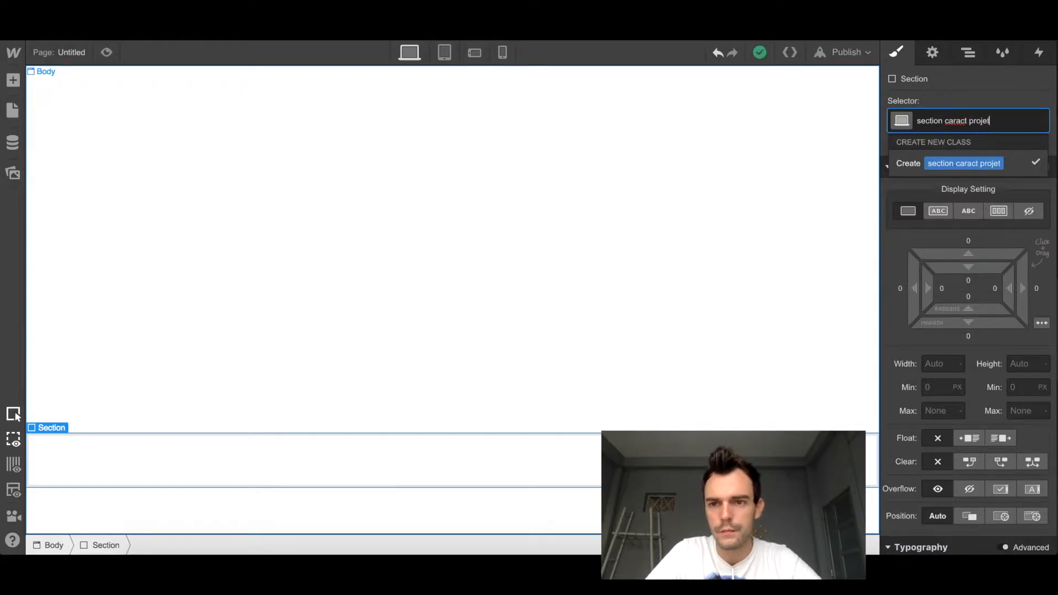
{"action": "key", "text": "Return"}
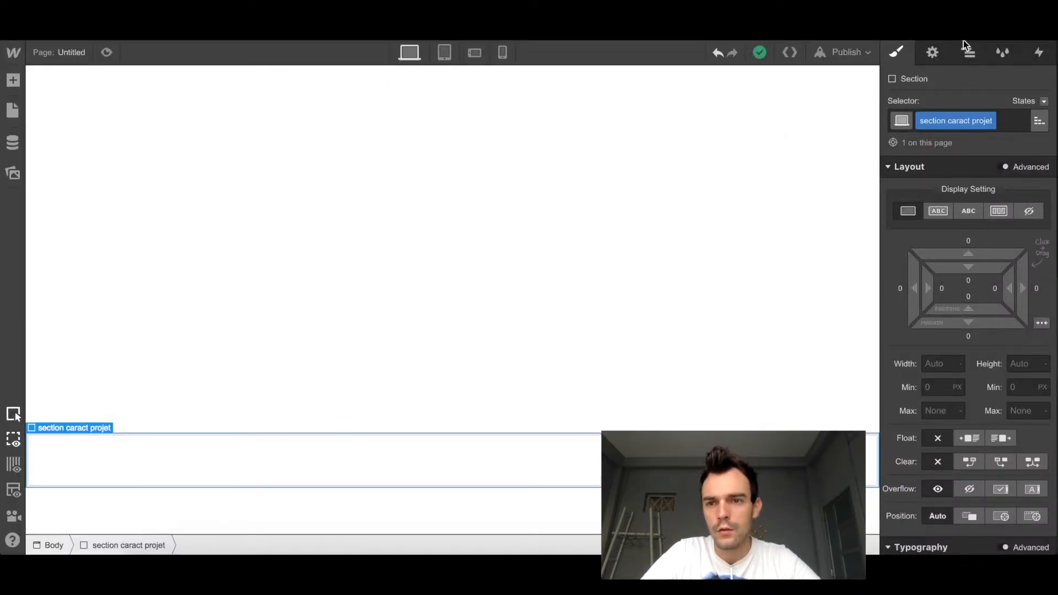
Add an H1 heading to the section caract projet, with a Div Block below it.
{"action": "left_click", "coordinate": [967, 57]}
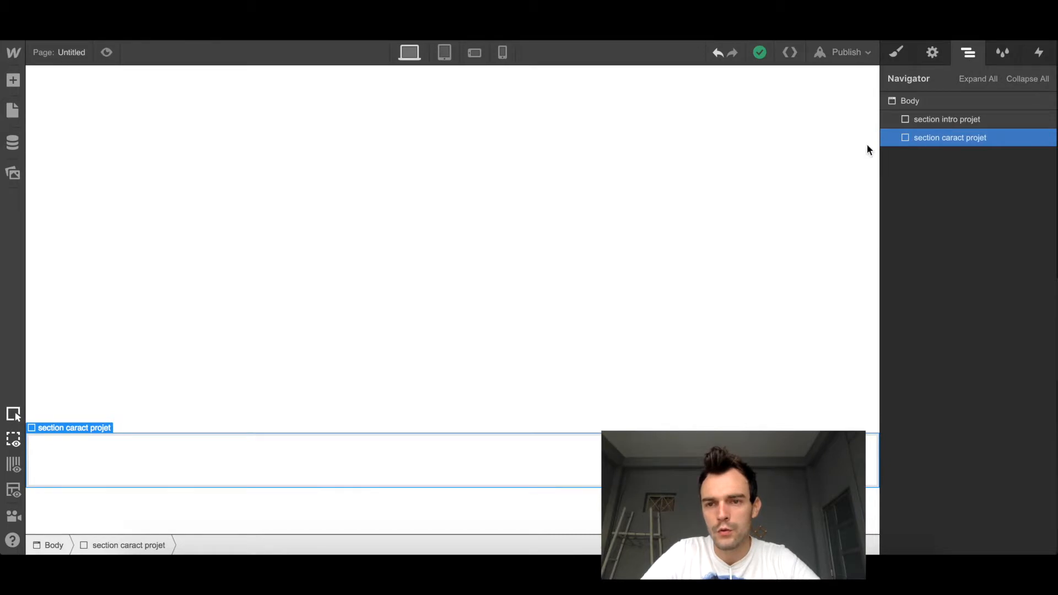
{"action": "left_click", "coordinate": [13, 81]}
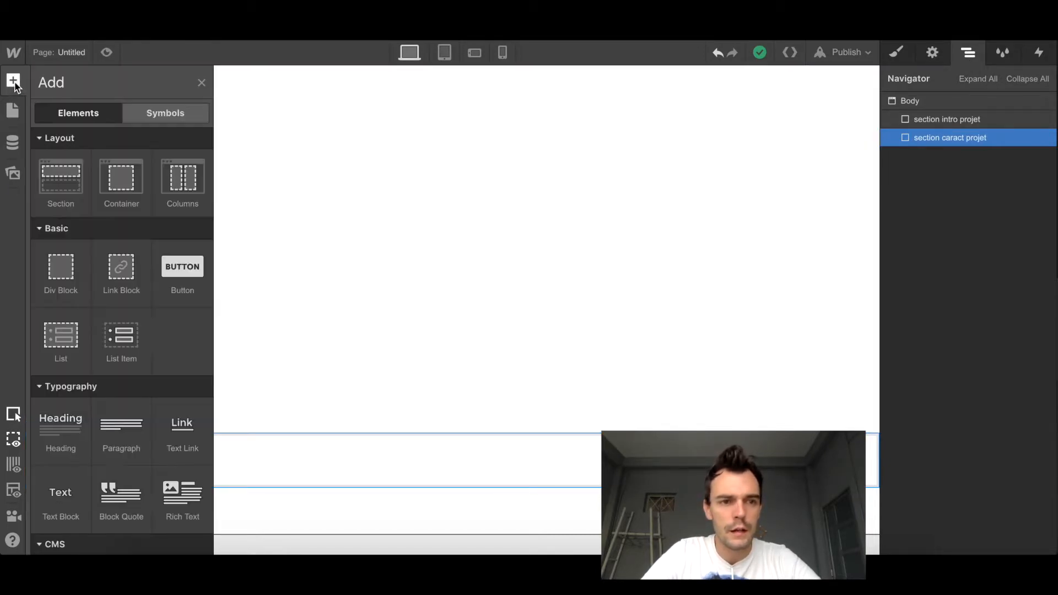
{"action": "scroll", "coordinate": [81, 267], "scroll_direction": "down", "scroll_amount": 1}
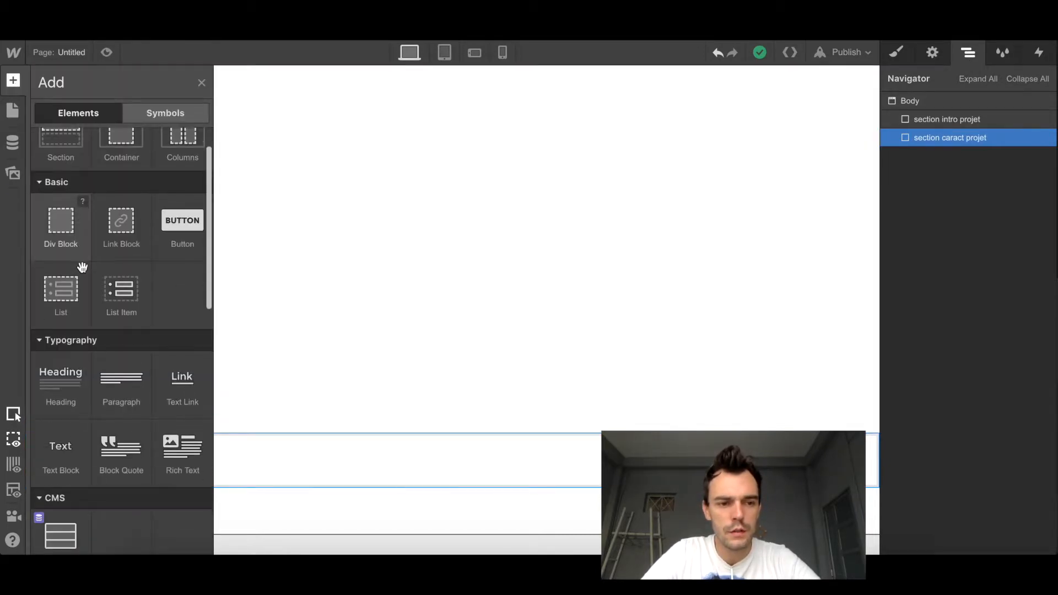
{"action": "left_click", "coordinate": [60, 387]}
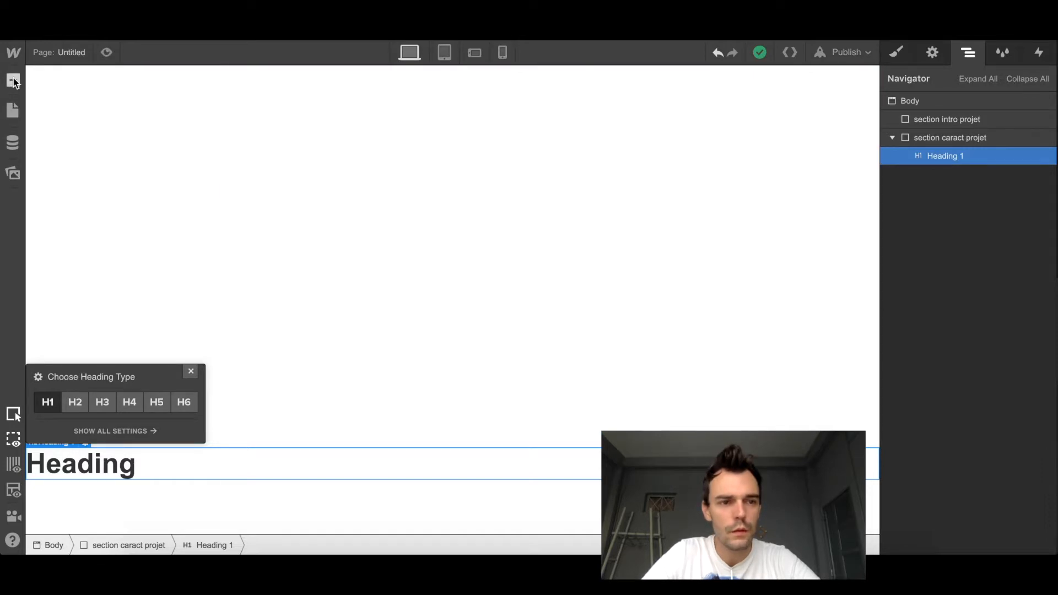
{"action": "left_click", "coordinate": [12, 82]}
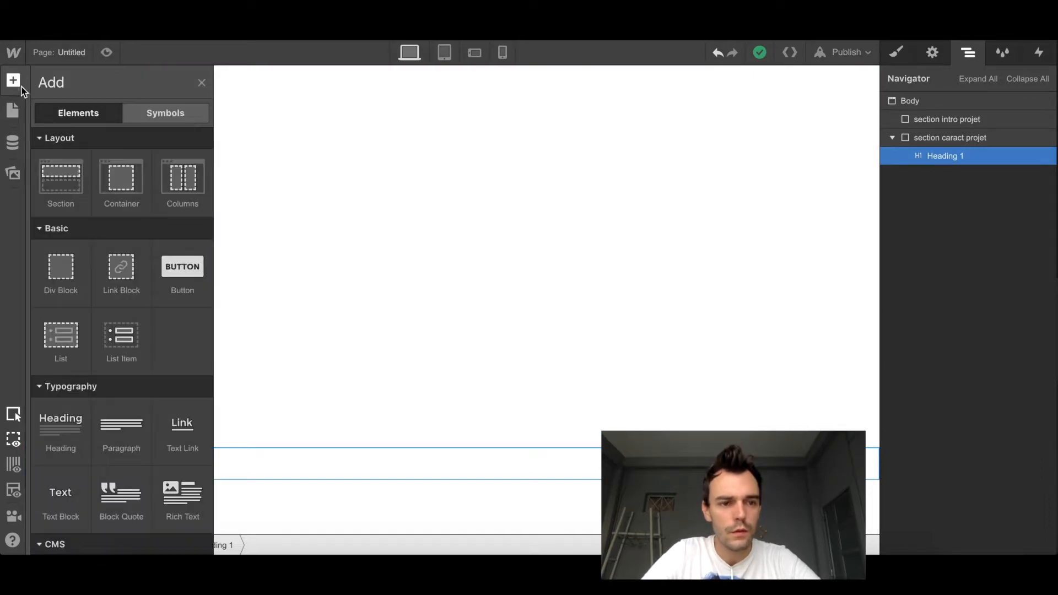
{"action": "left_click", "coordinate": [56, 269]}
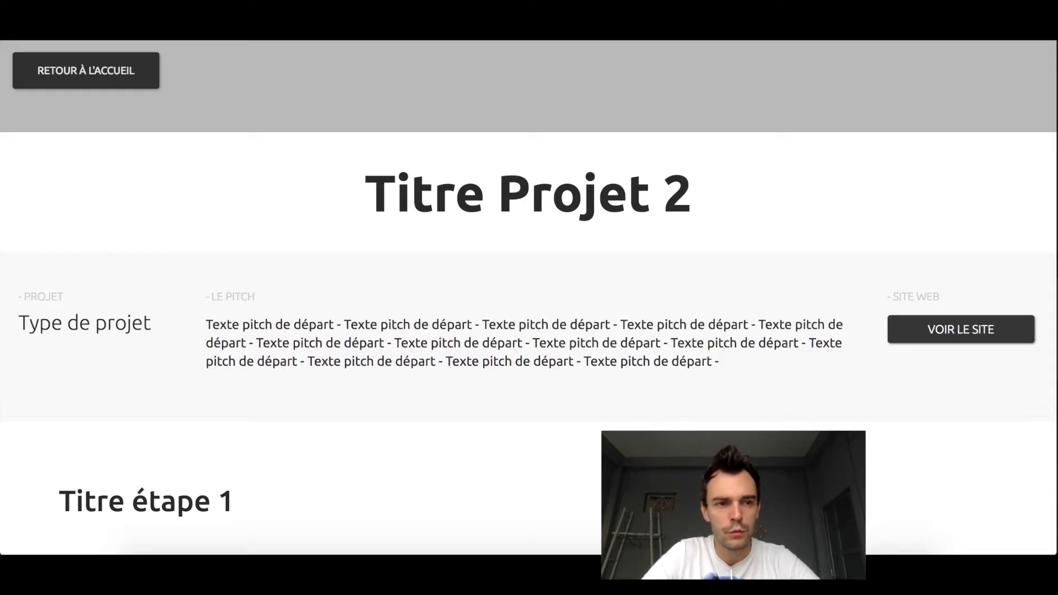
Add a Text Block inside the new Div Block and paste two copies of it there.
{"action": "key", "text": "ctrl+Tab"}
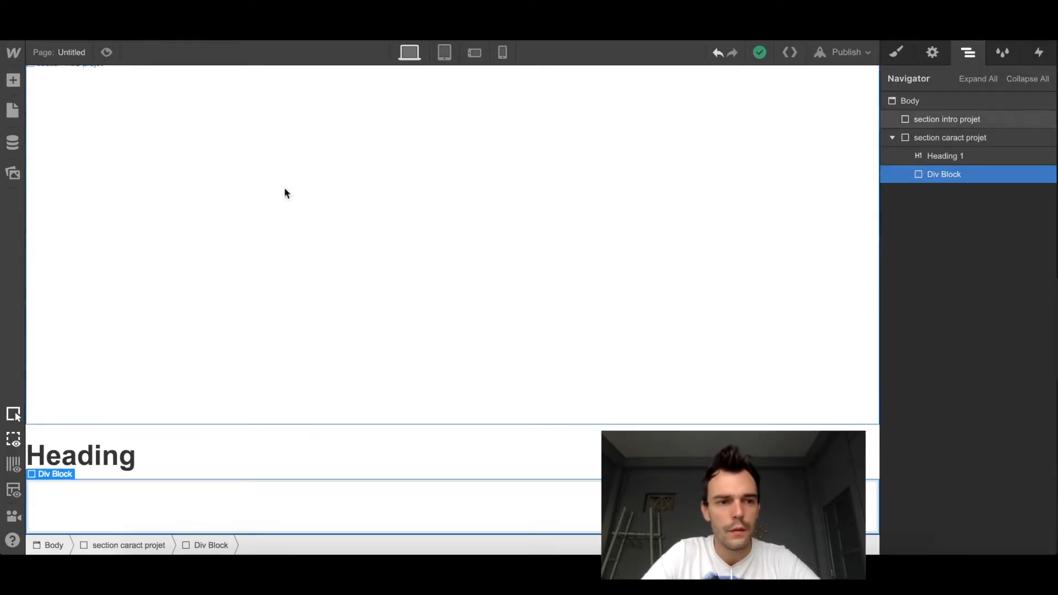
{"action": "left_click", "coordinate": [15, 82]}
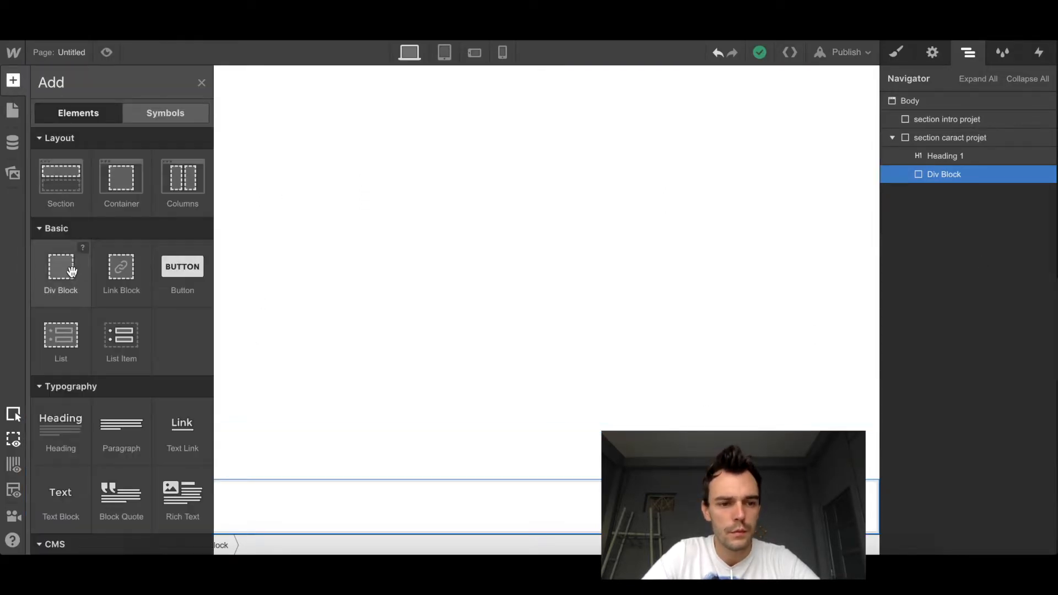
{"action": "left_click", "coordinate": [61, 496]}
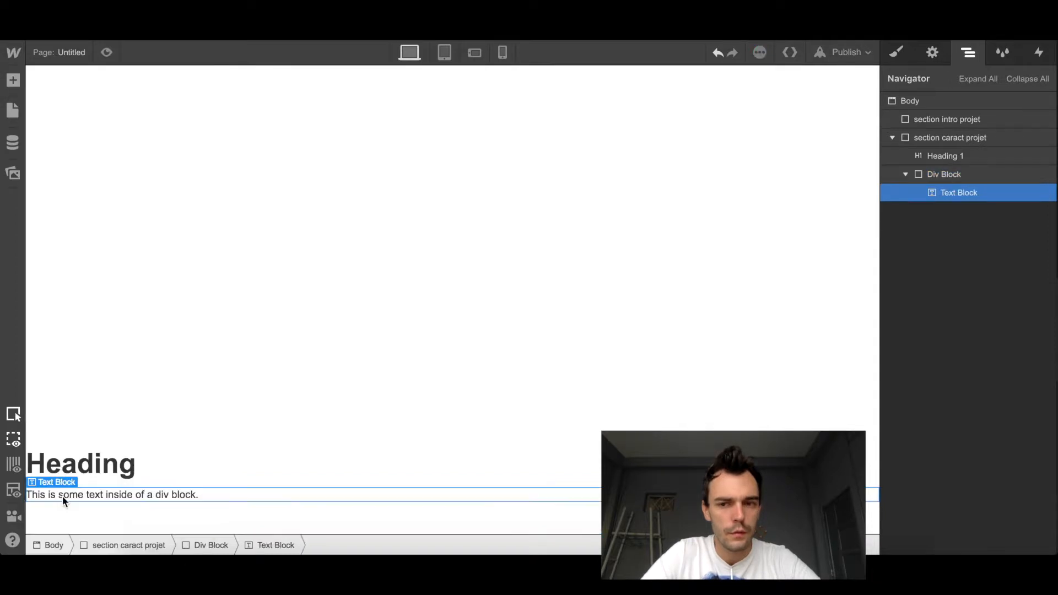
{"action": "key", "text": "super+c"}
{"action": "key", "text": "super+v"}
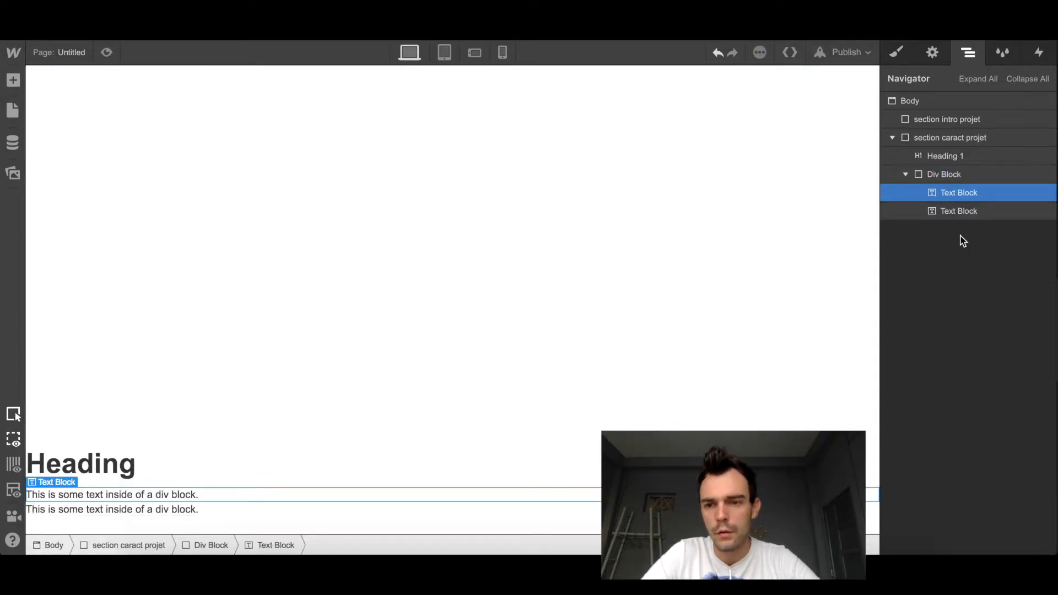
{"action": "key", "text": "super+v"}
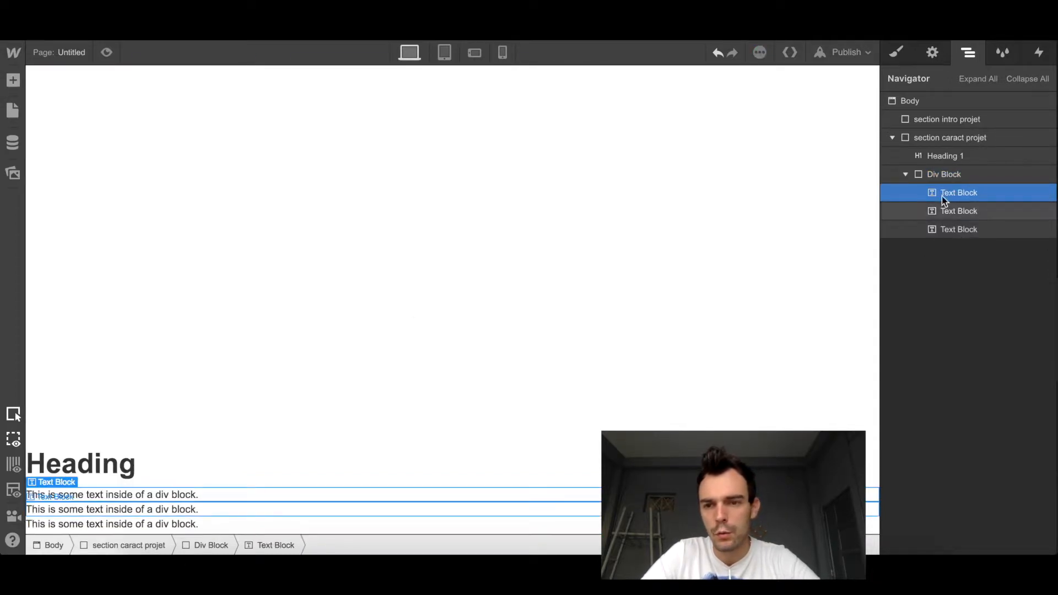
Add a Paragraph to the Div Block and move it below the three text blocks.
{"action": "left_click", "coordinate": [14, 80]}
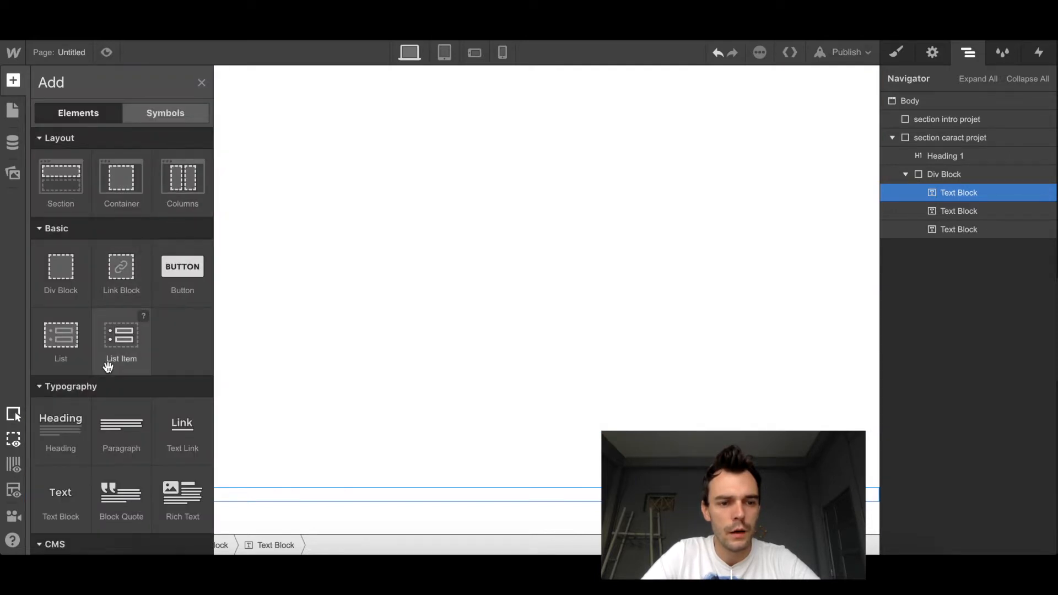
{"action": "left_click", "coordinate": [122, 425]}
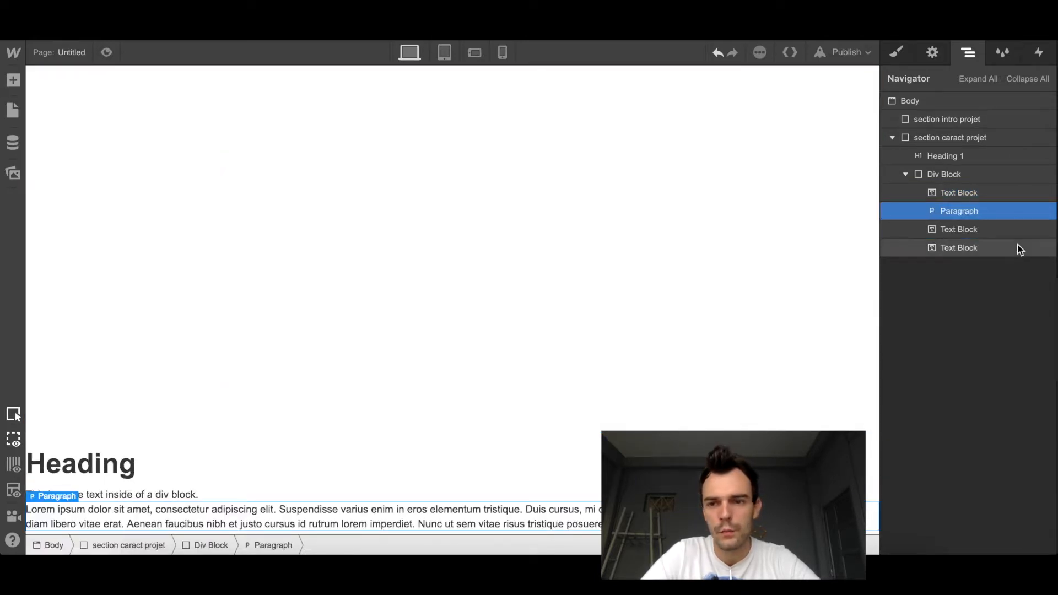
{"action": "left_click_drag", "start_coordinate": [968, 213], "coordinate": [948, 252]}
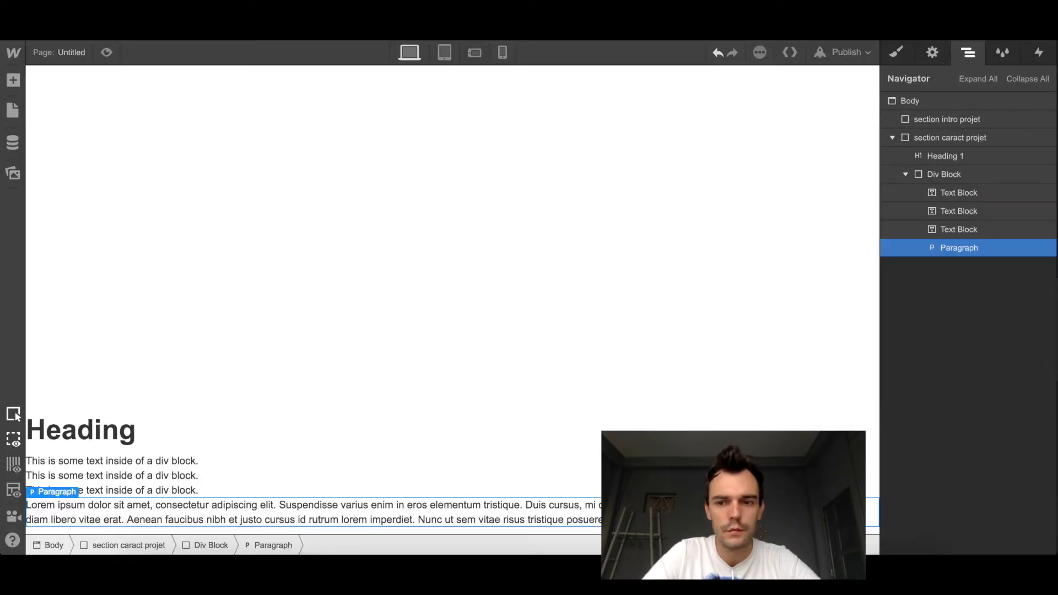
Add another Text Block and a Button below the paragraph, leaving the button's link settings empty.
{"action": "left_click", "coordinate": [14, 79]}
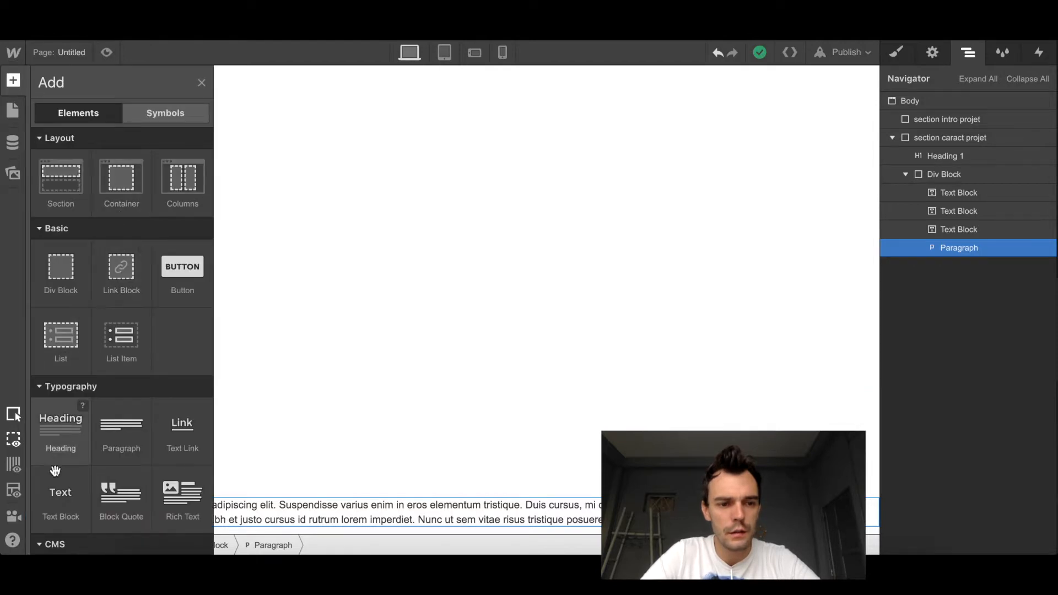
{"action": "left_click", "coordinate": [56, 496]}
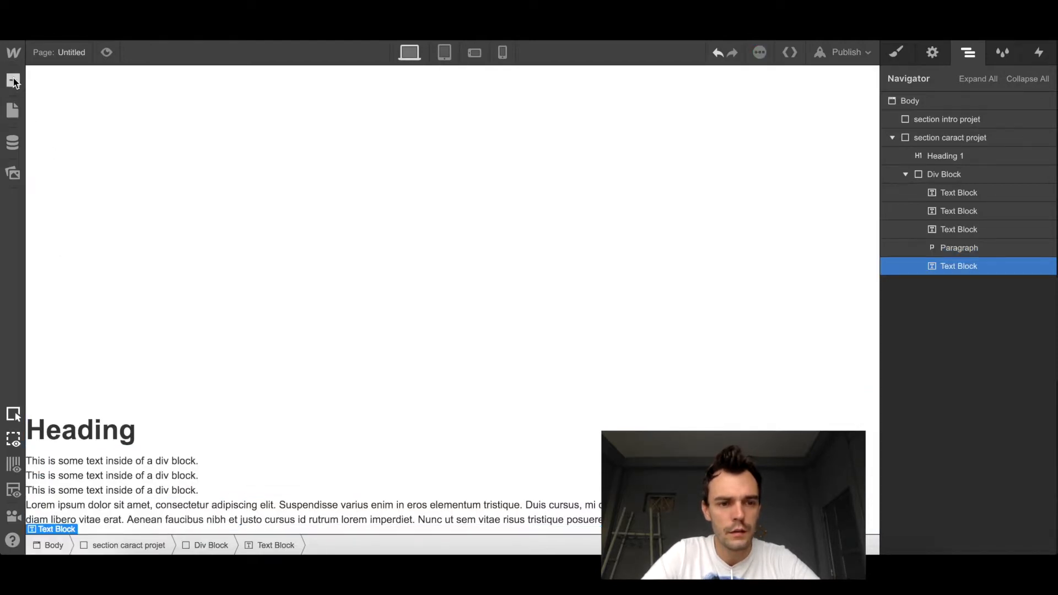
{"action": "left_click", "coordinate": [182, 270]}
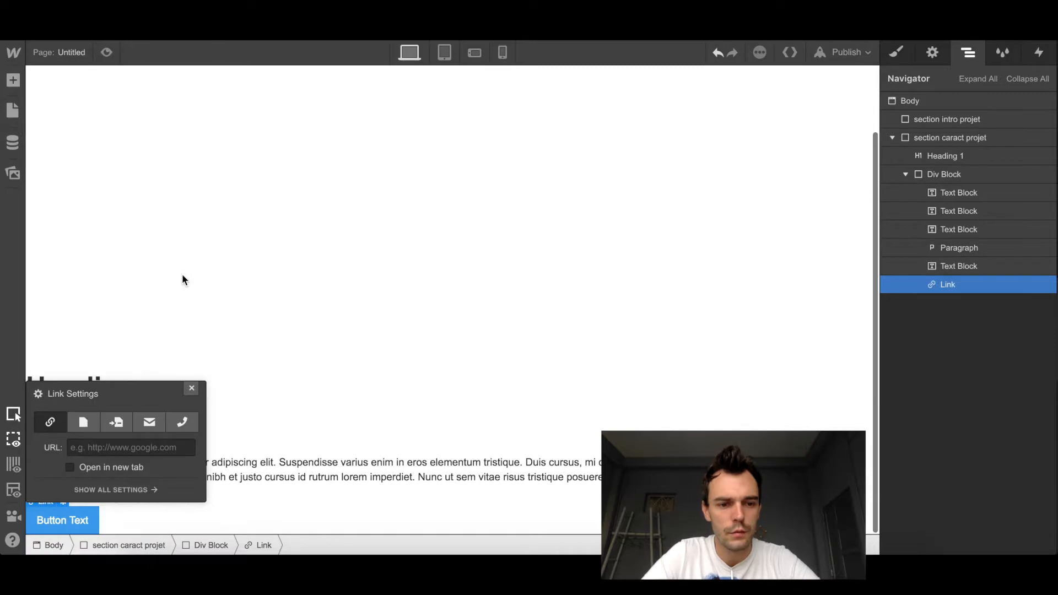
{"action": "left_click", "coordinate": [319, 325]}
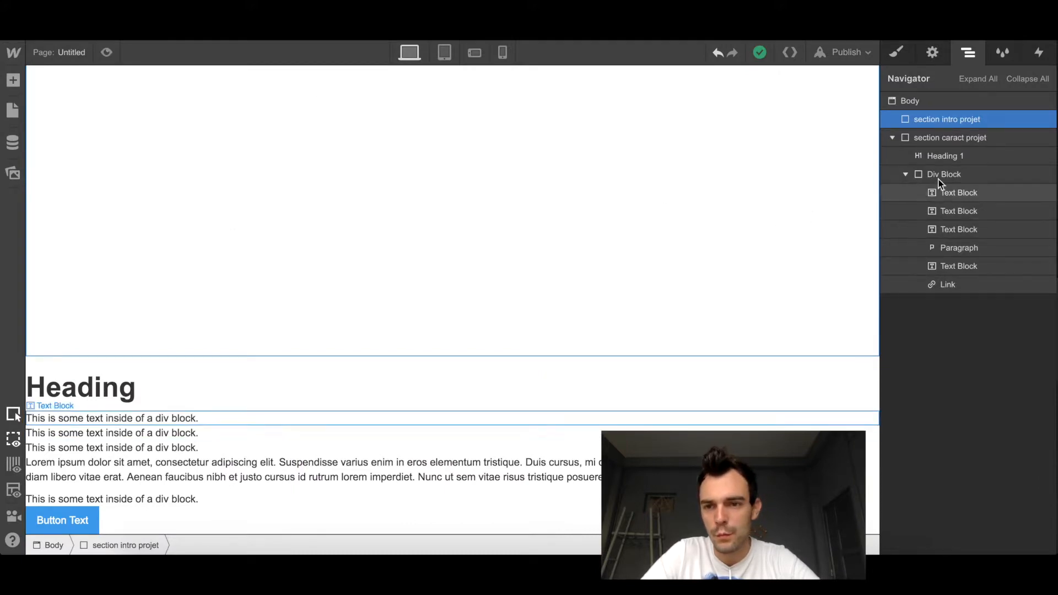
Add a nested Div Block inside the section caract projet's Div Block, after the button.
{"action": "left_click", "coordinate": [956, 176]}
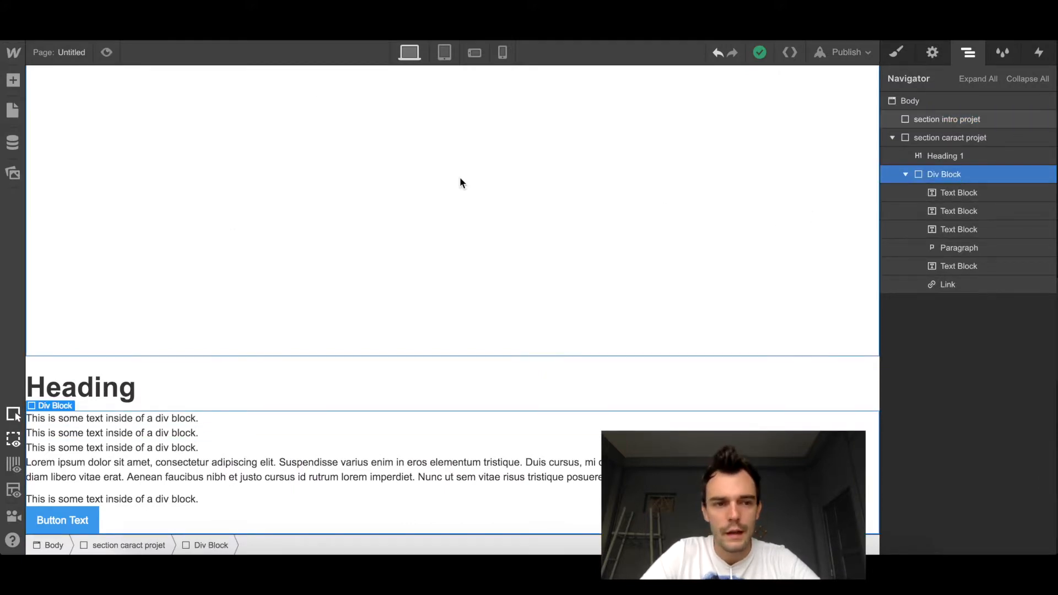
{"action": "left_click", "coordinate": [14, 81]}
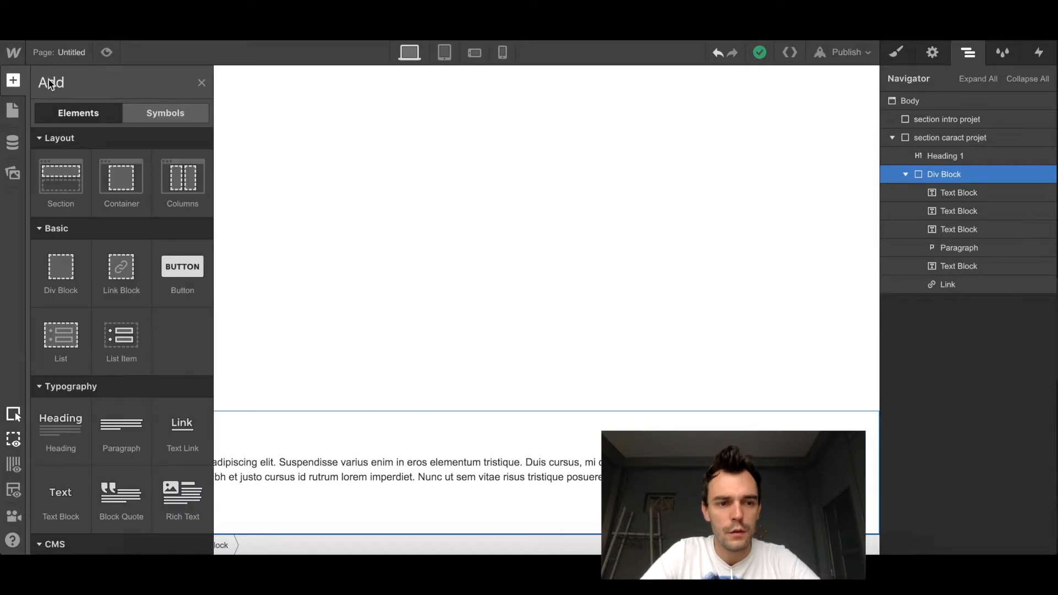
{"action": "left_click", "coordinate": [60, 277]}
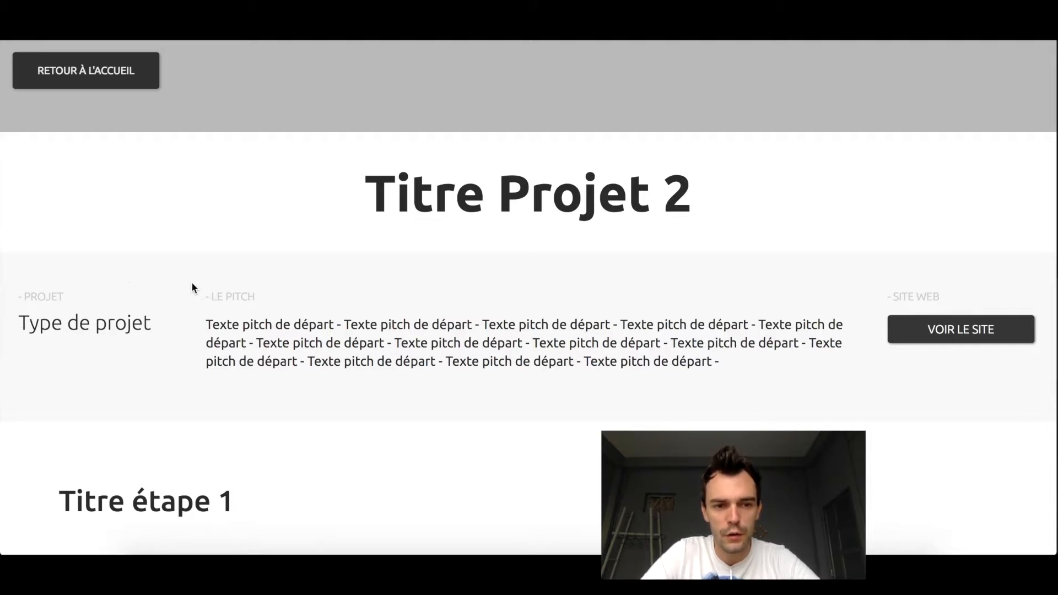
Check the pitch and website columns in the wireframe, and move the first text block into the nested Div Block.
{"action": "left_click_drag", "start_coordinate": [540, 326], "coordinate": [817, 320]}
{"action": "left_click", "coordinate": [851, 344]}
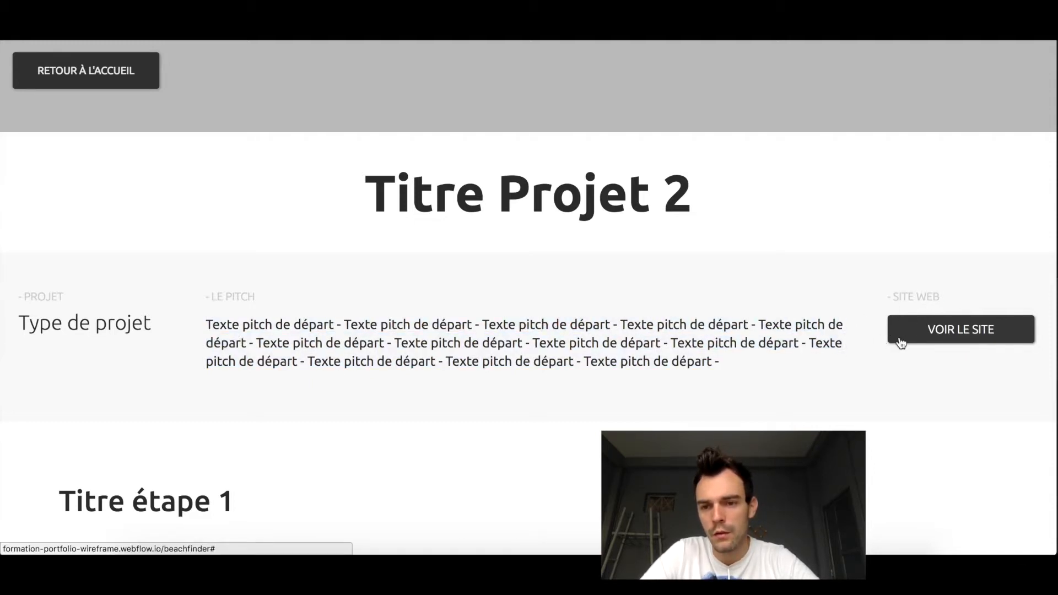
{"action": "key", "text": "ctrl+Tab"}
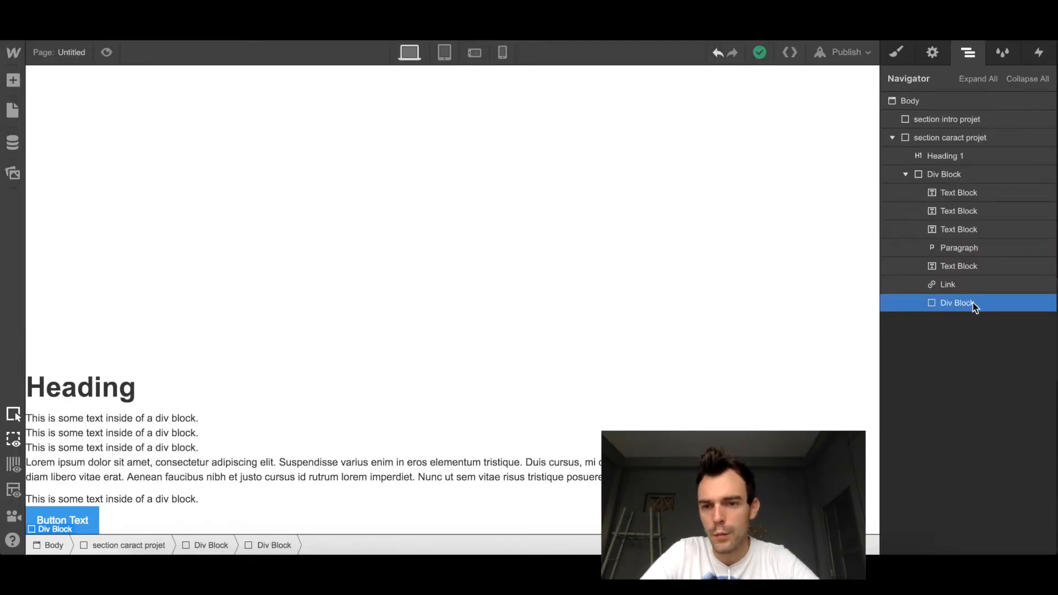
{"action": "left_click", "coordinate": [980, 195]}
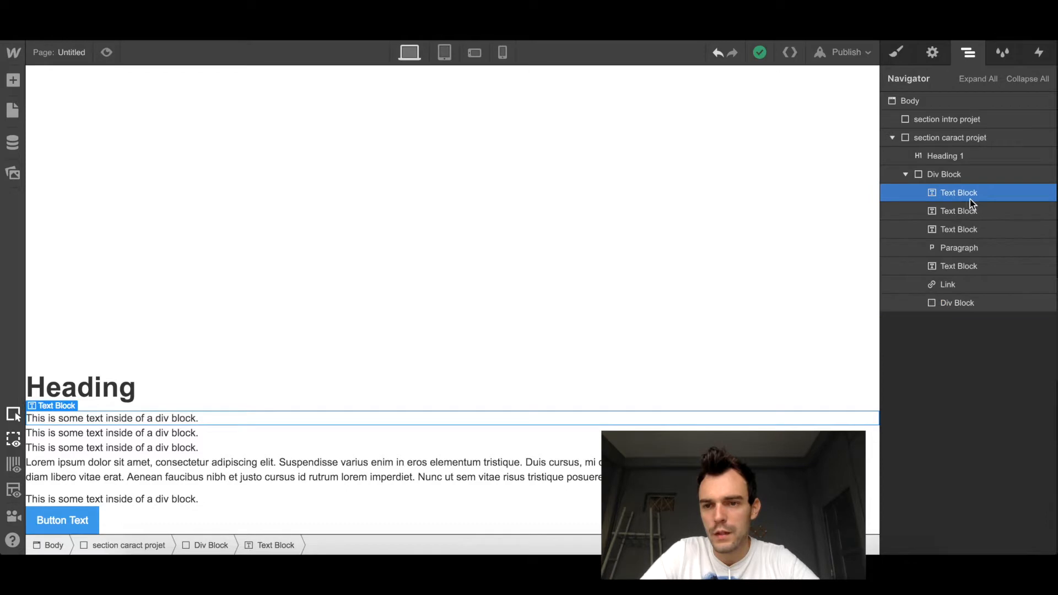
{"action": "left_click_drag", "start_coordinate": [972, 194], "coordinate": [968, 289]}
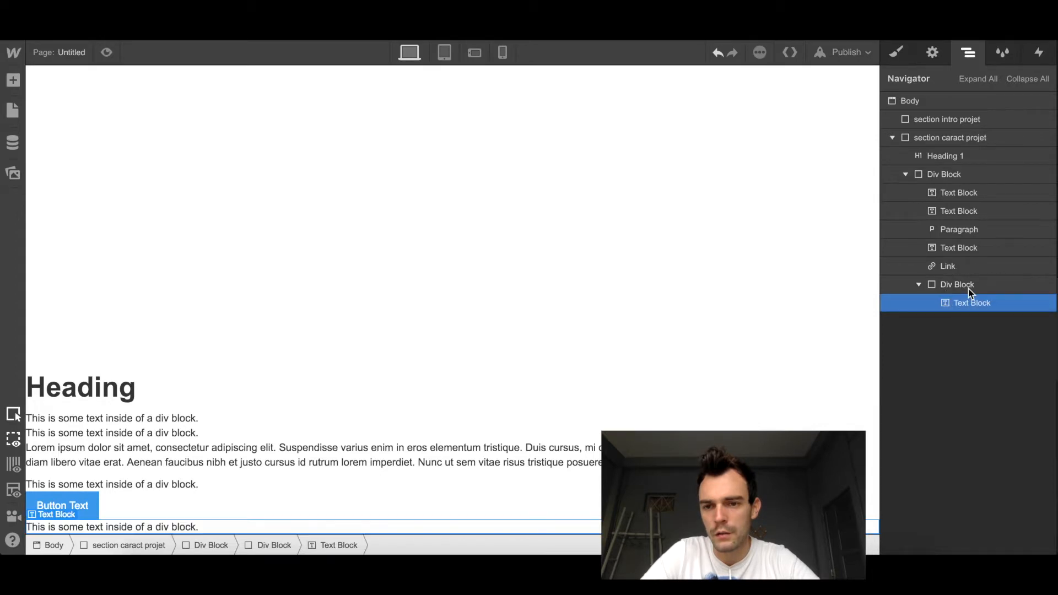
Move another Text Block into the nested Div Block, and add a second nested Div Block to the parent Div Block.
{"action": "left_click_drag", "start_coordinate": [963, 193], "coordinate": [972, 317]}
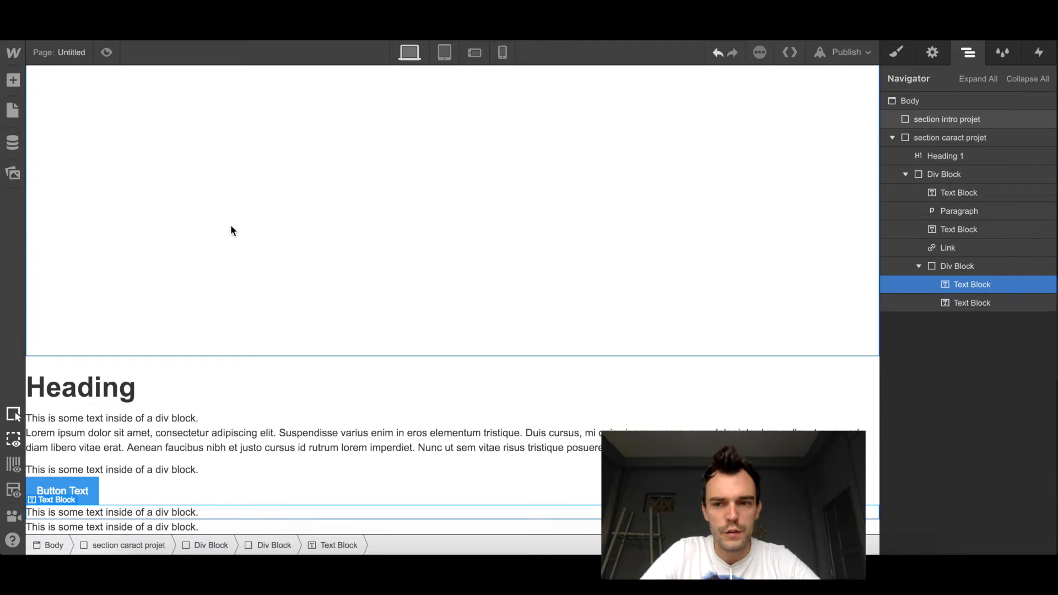
{"action": "left_click", "coordinate": [945, 175]}
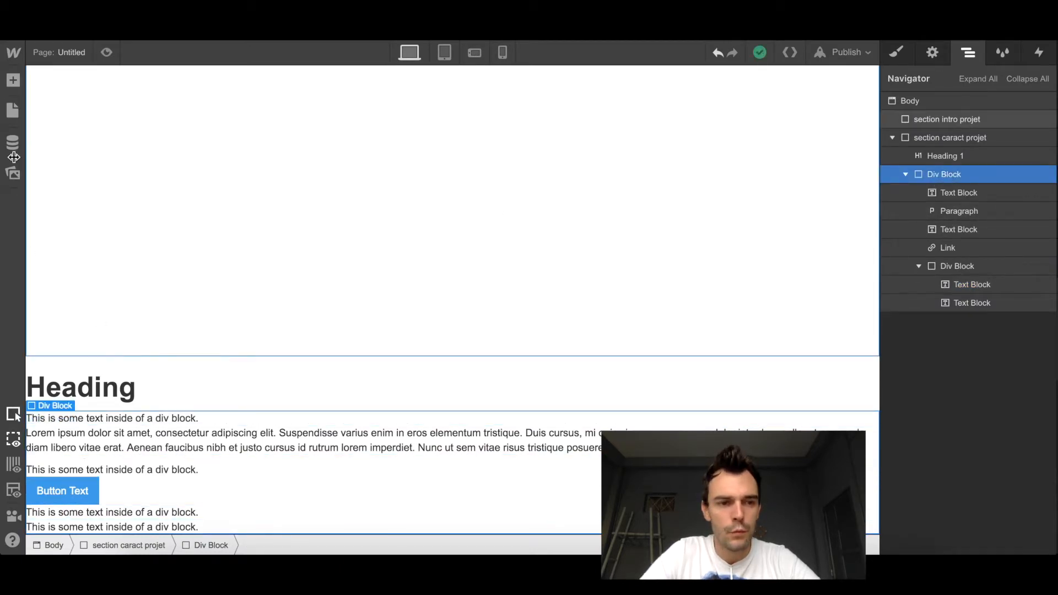
{"action": "left_click", "coordinate": [13, 80]}
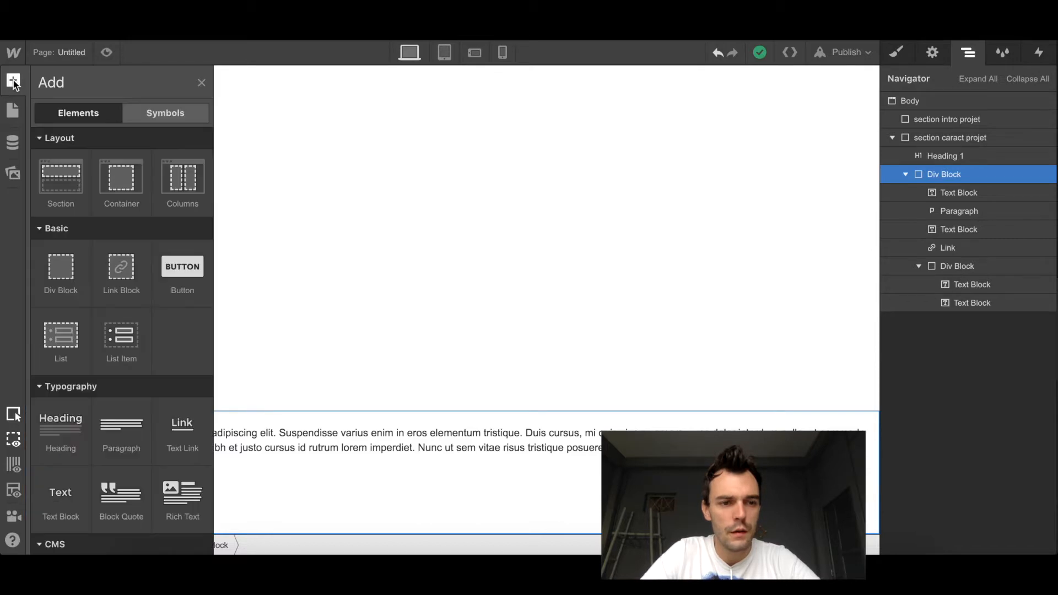
{"action": "left_click", "coordinate": [61, 281]}
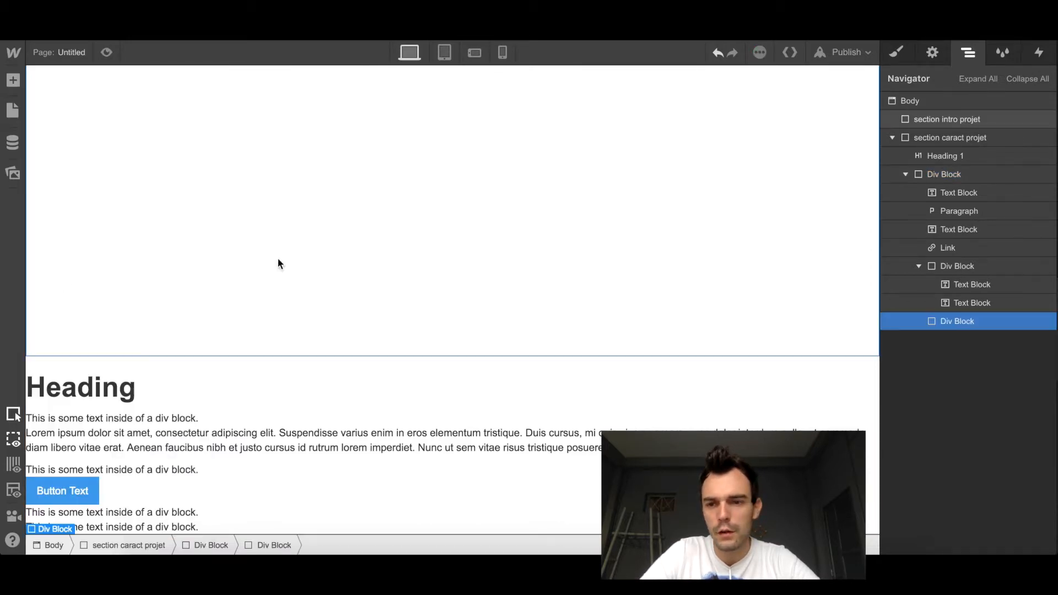
Move the first loose Text Block and the Paragraph into the second nested Div Block, with the text block above the paragraph.
{"action": "left_click", "coordinate": [956, 193]}
{"action": "left_click_drag", "start_coordinate": [955, 214], "coordinate": [960, 308]}
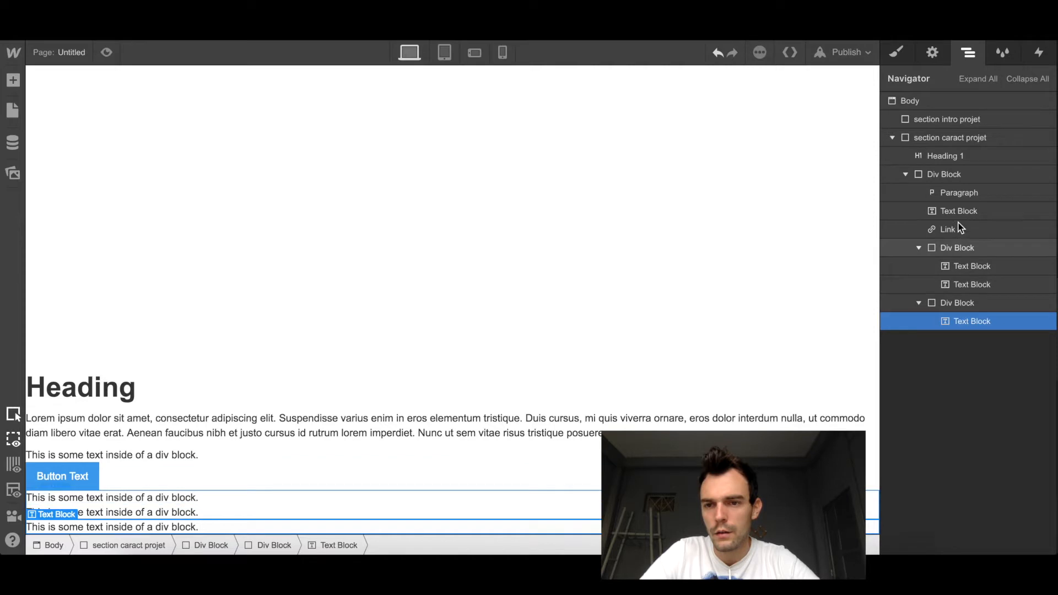
{"action": "left_click_drag", "start_coordinate": [968, 213], "coordinate": [986, 338]}
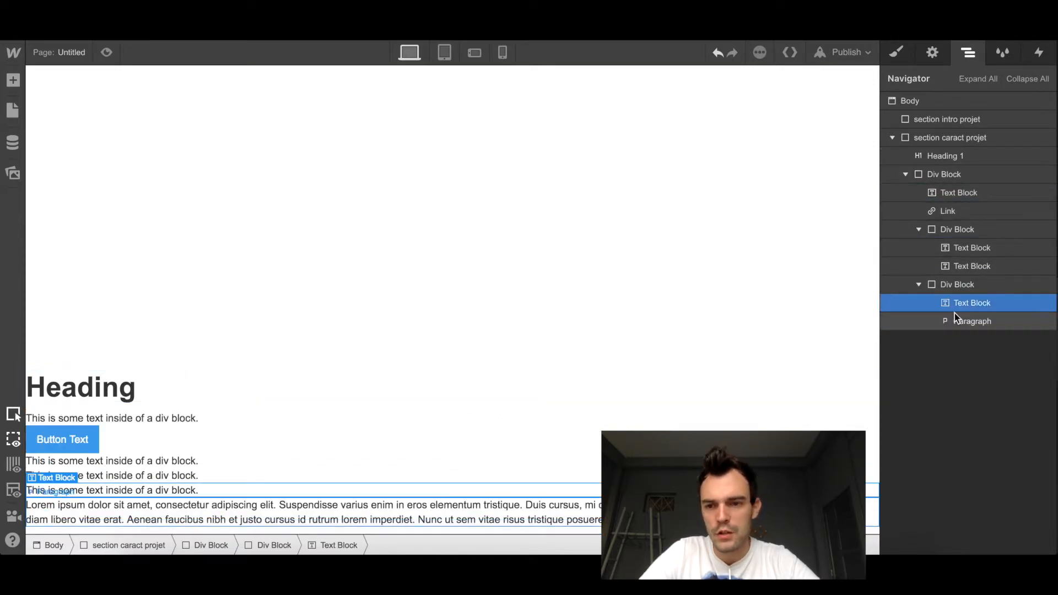
{"action": "left_click", "coordinate": [973, 287]}
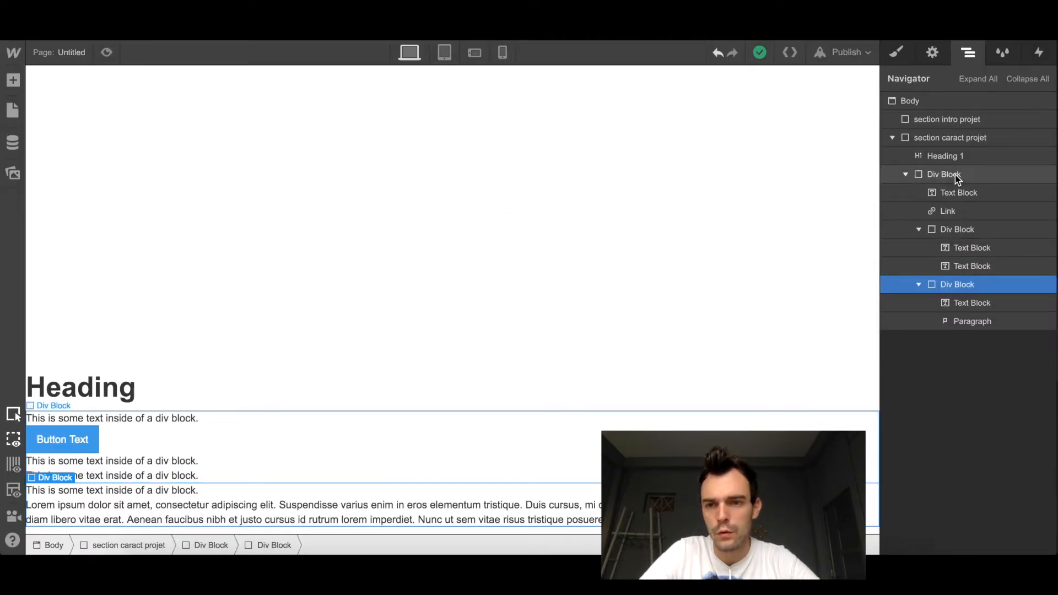
Add a third nested Div Block to the parent Div Block and move the remaining Text Block and the button link into it.
{"action": "left_click", "coordinate": [954, 174]}
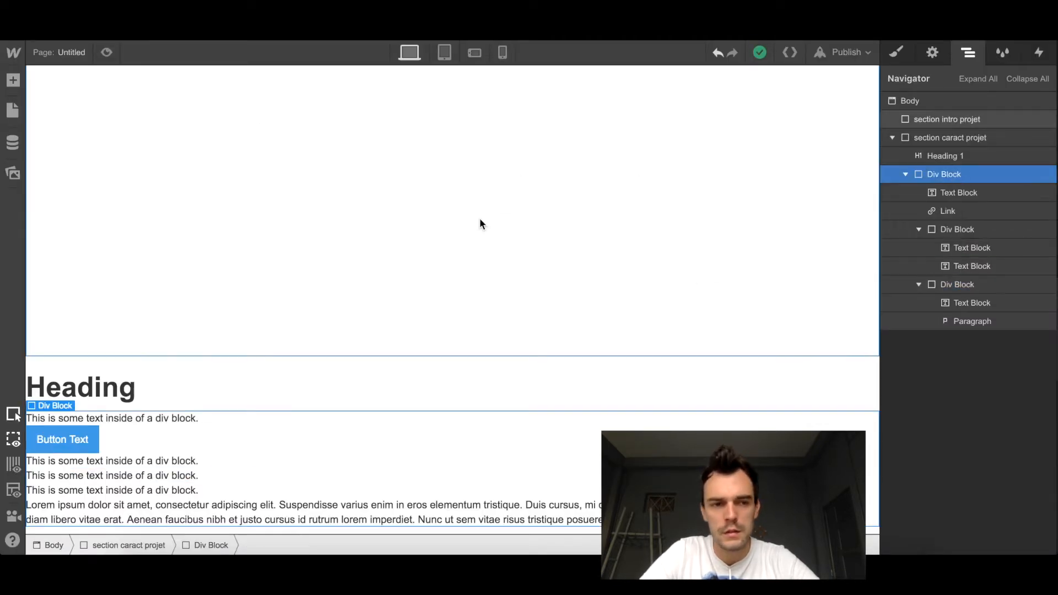
{"action": "left_click", "coordinate": [12, 82]}
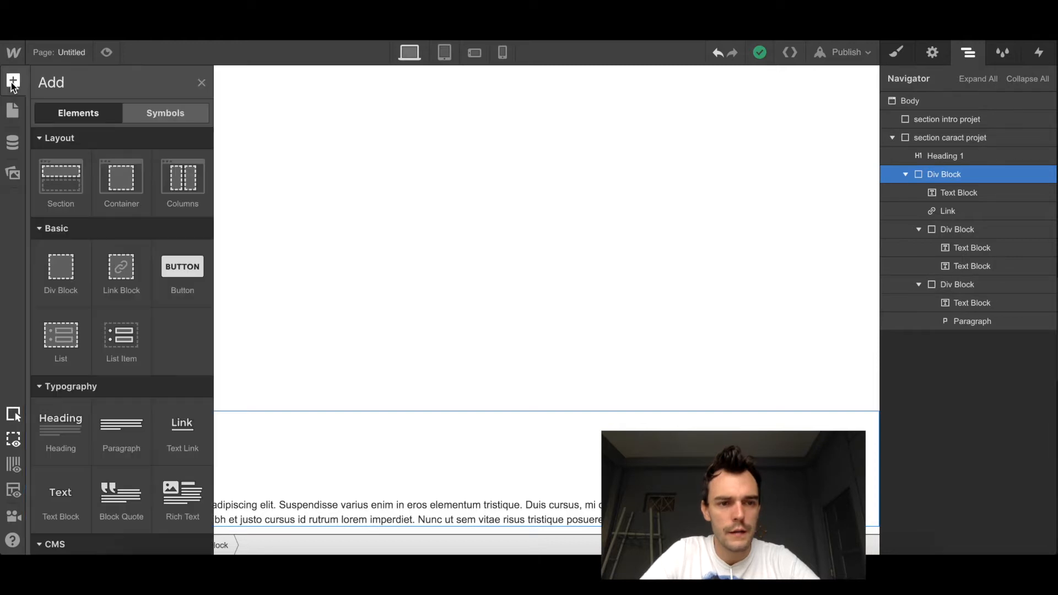
{"action": "left_click", "coordinate": [61, 274]}
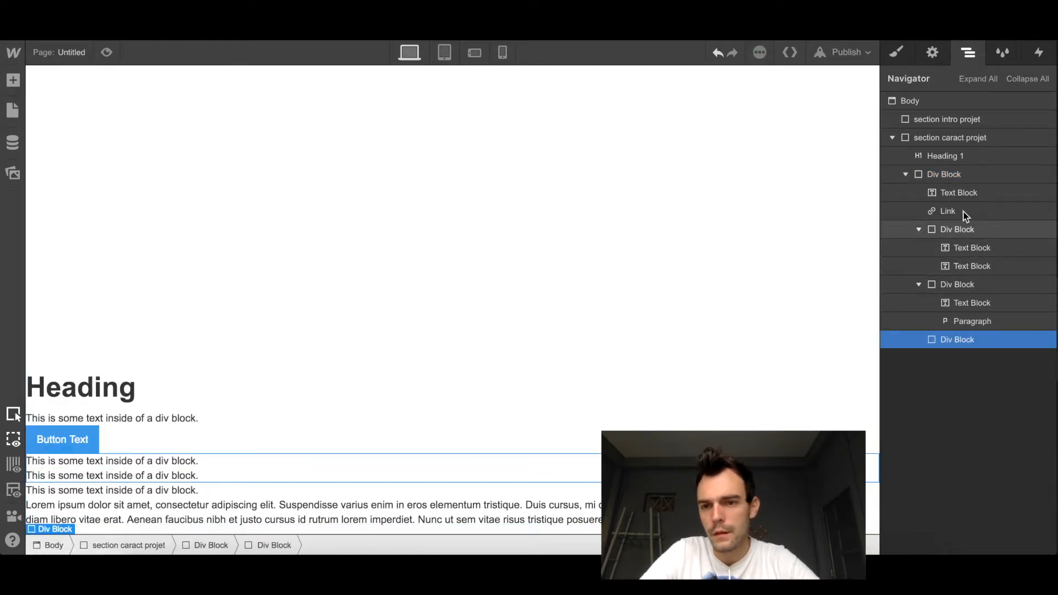
{"action": "left_click_drag", "start_coordinate": [969, 197], "coordinate": [988, 330]}
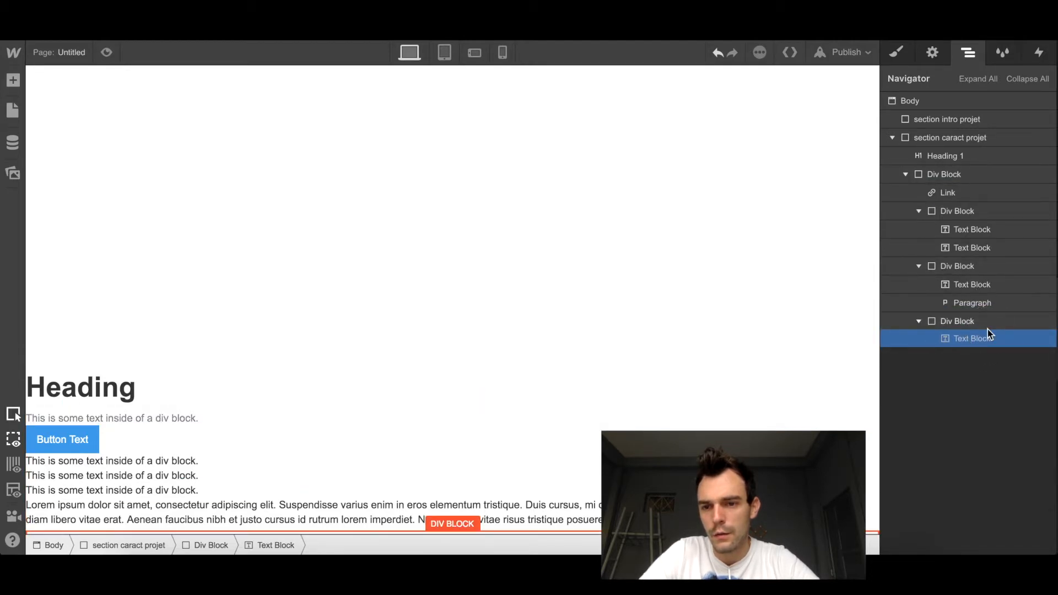
{"action": "left_click_drag", "start_coordinate": [957, 200], "coordinate": [991, 359]}
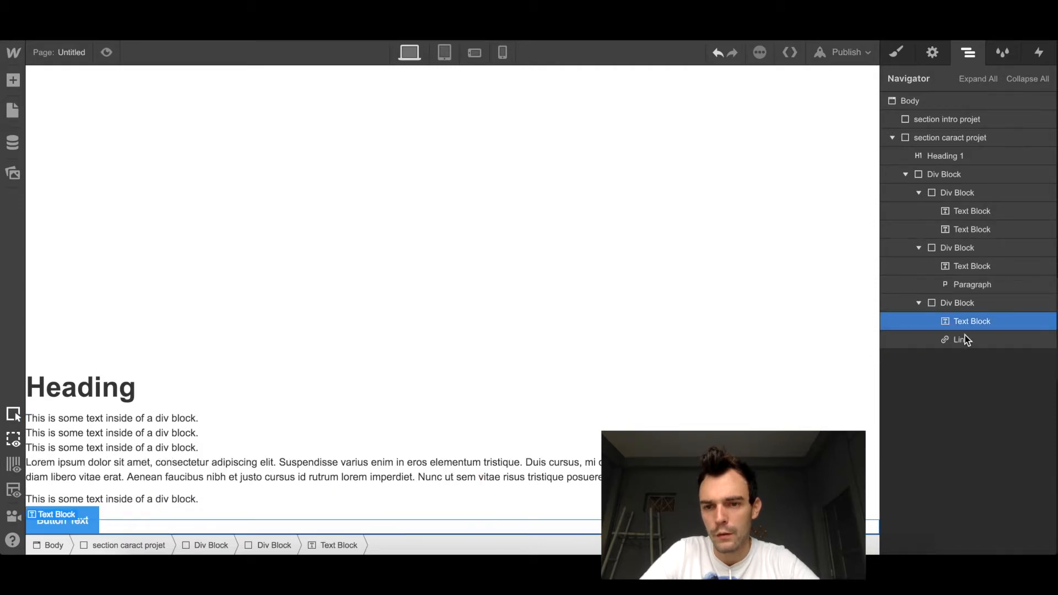
Collapse the three nested Div Blocks and examine the wireframe's three-column characteristics section and the first step section below it.
{"action": "left_click", "coordinate": [918, 302]}
{"action": "left_click", "coordinate": [919, 248]}
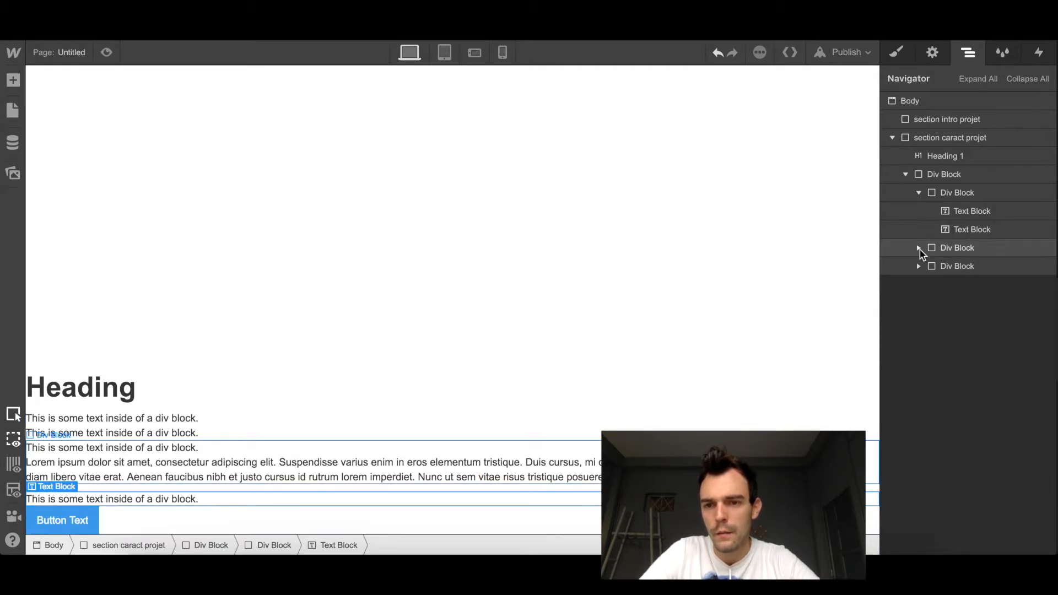
{"action": "left_click", "coordinate": [918, 192]}
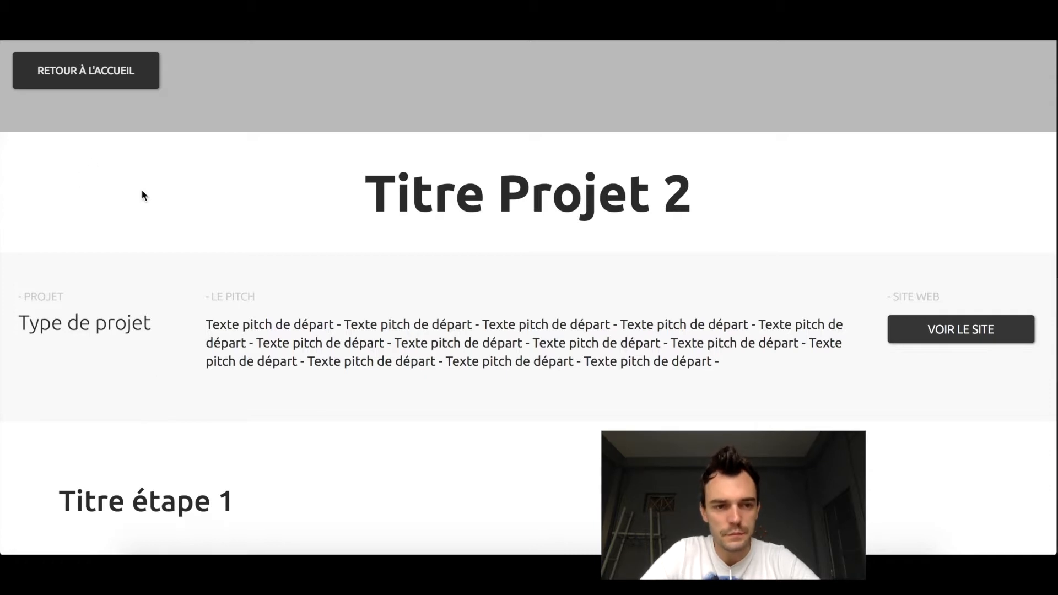
{"action": "scroll", "coordinate": [144, 192], "scroll_direction": "up", "scroll_amount": 1}
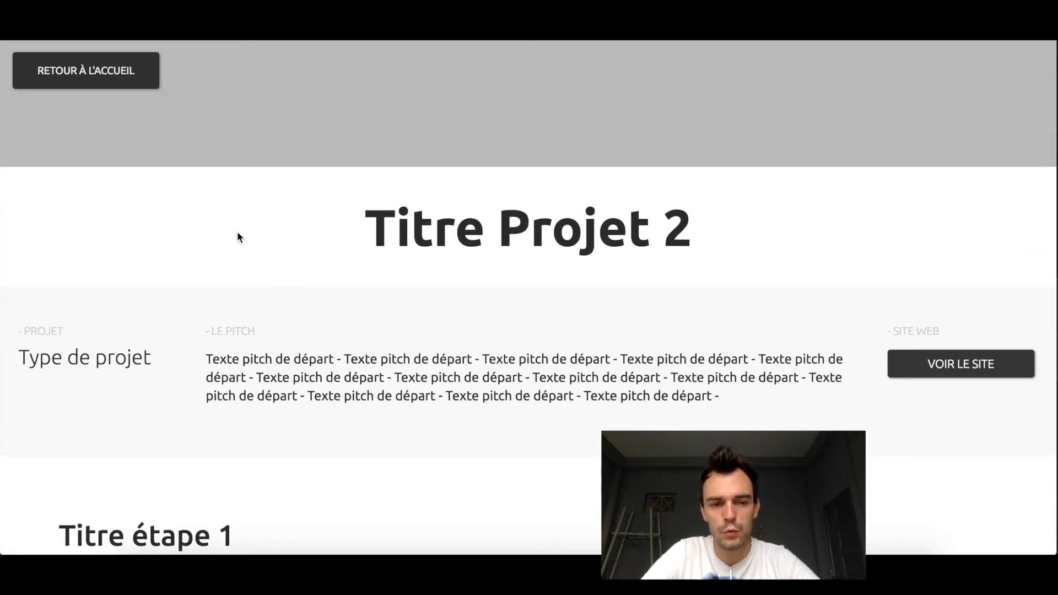
{"action": "scroll", "coordinate": [238, 236], "scroll_direction": "up", "scroll_amount": 1}
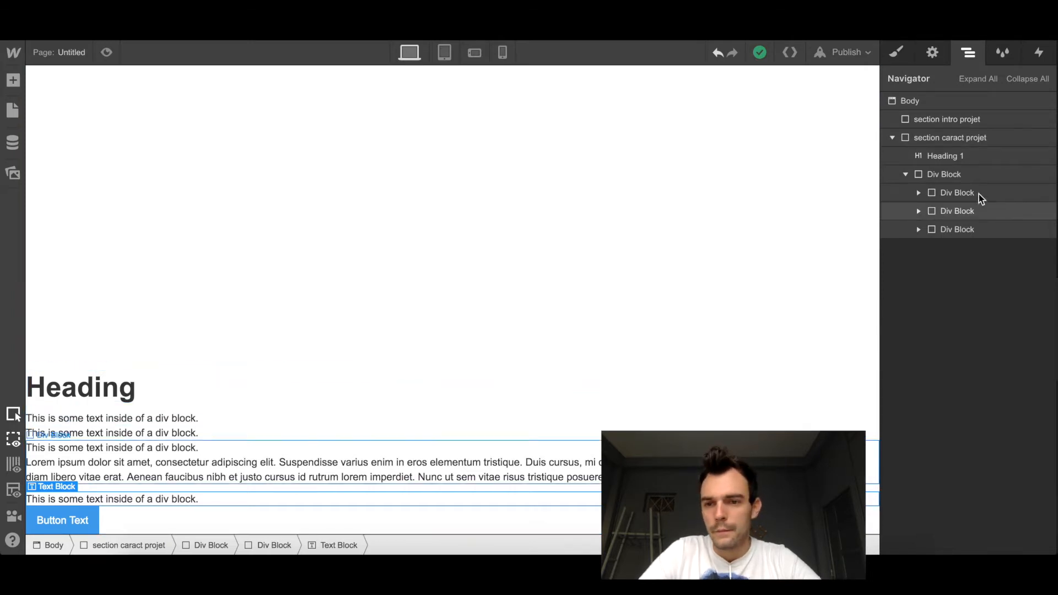
{"action": "left_click", "coordinate": [956, 175]}
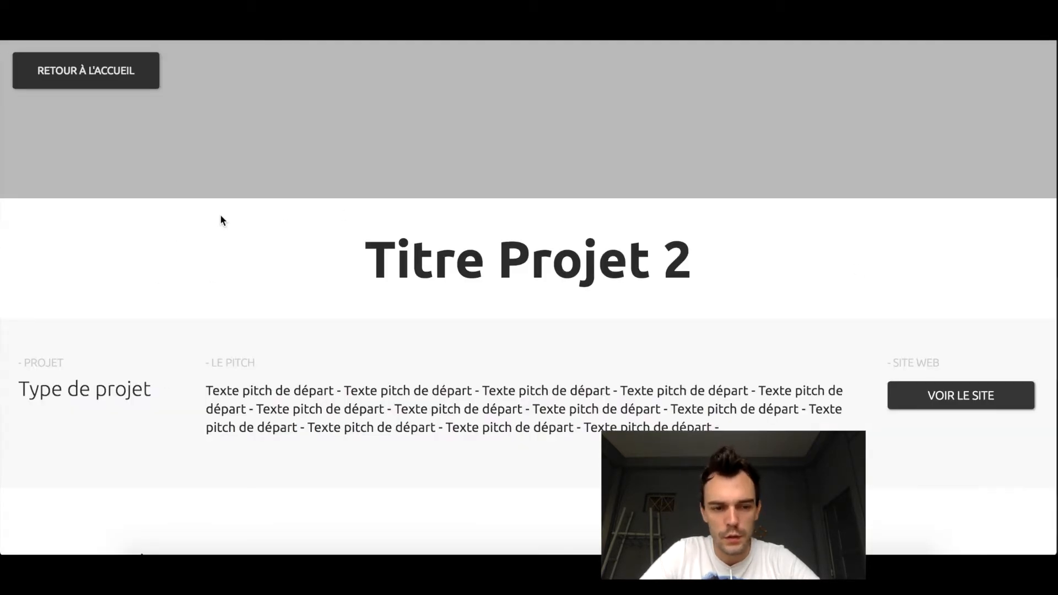
{"action": "scroll", "coordinate": [220, 217], "scroll_direction": "down", "scroll_amount": 5}
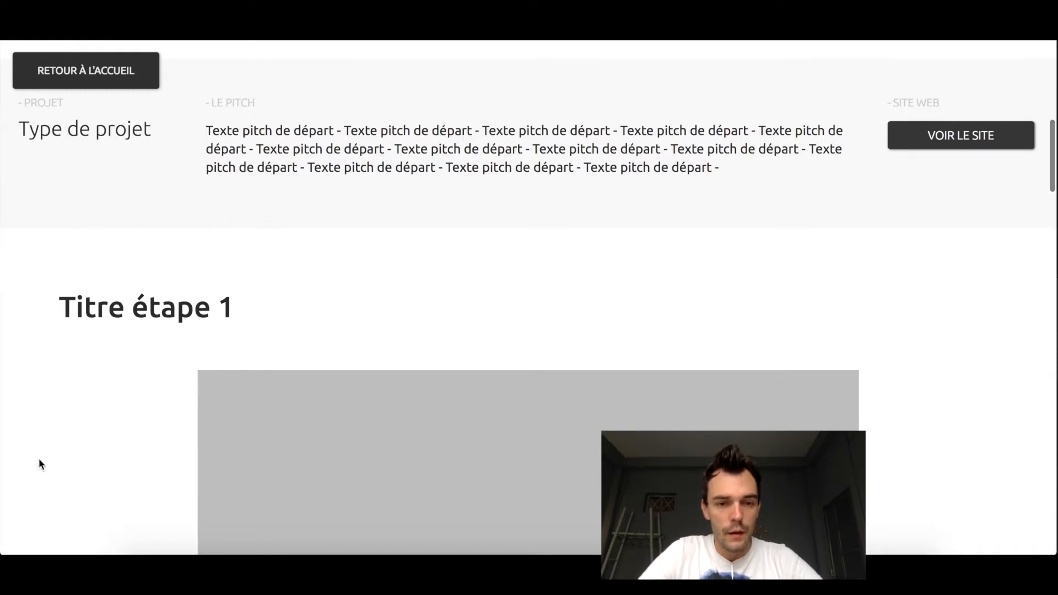
{"action": "scroll", "coordinate": [38, 459], "scroll_direction": "down", "scroll_amount": 1}
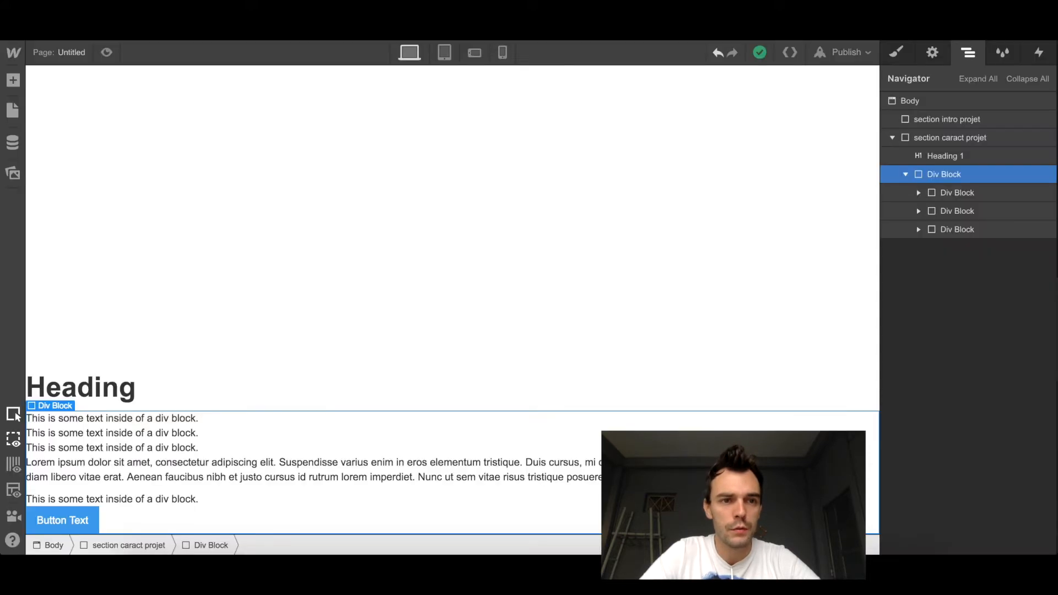
Add a new Section to the Body after section caract projet and give it the class "section etape projet".
{"action": "left_click", "coordinate": [926, 103]}
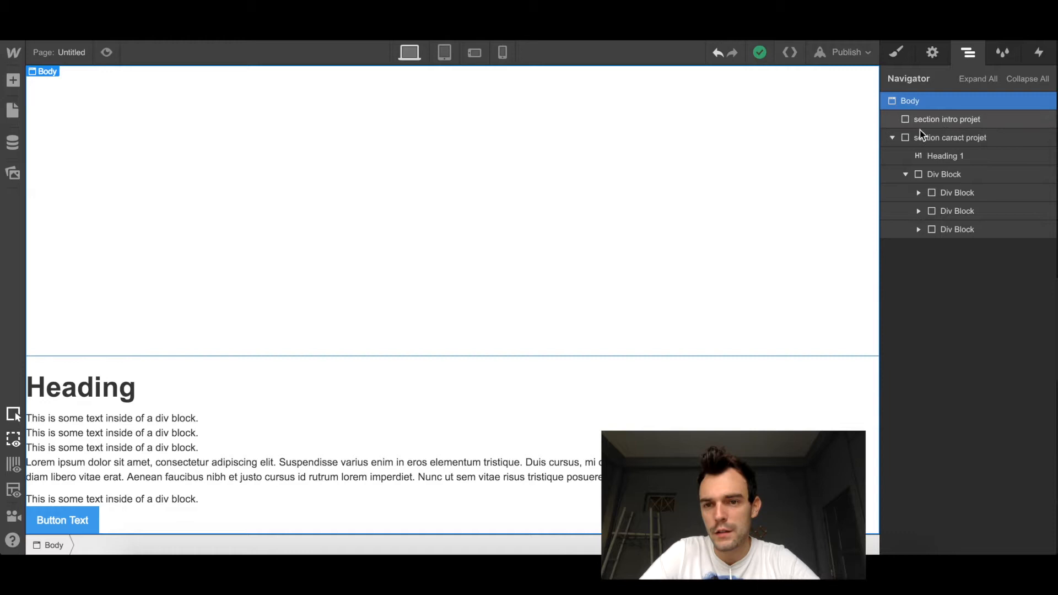
{"action": "left_click", "coordinate": [893, 138]}
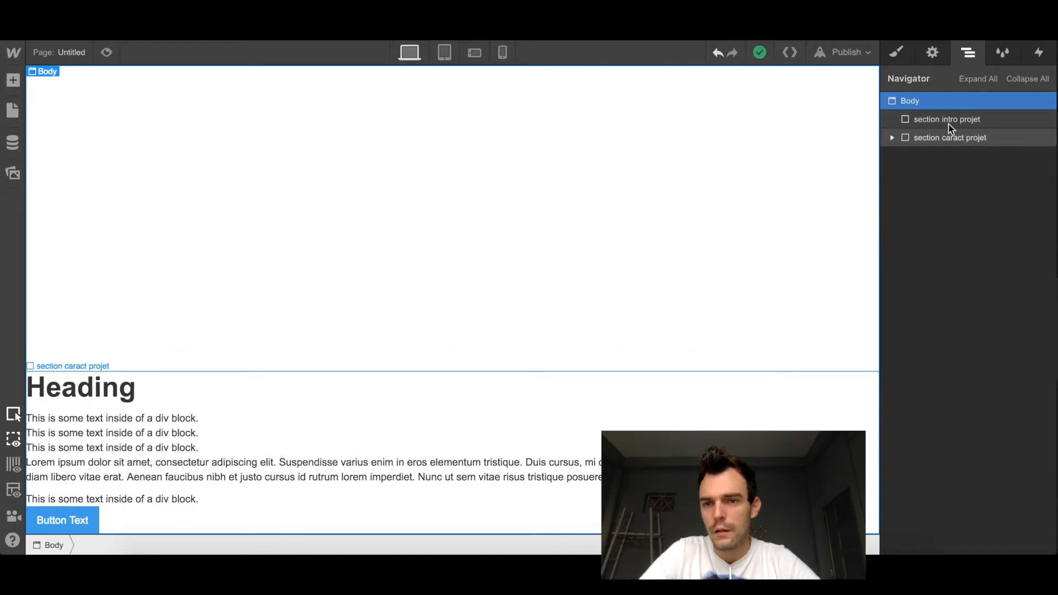
{"action": "left_click", "coordinate": [21, 87]}
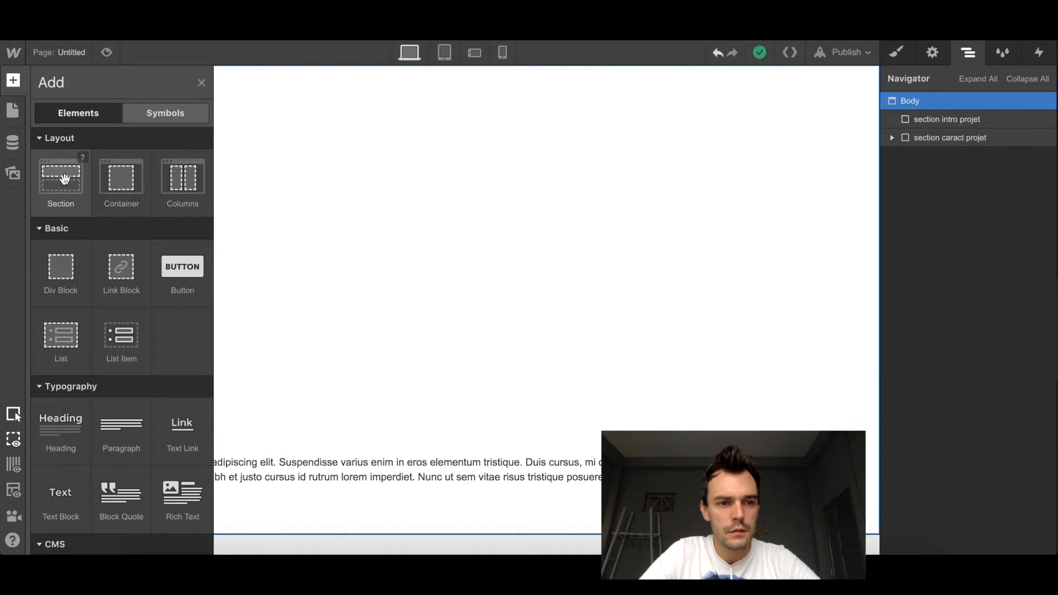
{"action": "left_click", "coordinate": [64, 177]}
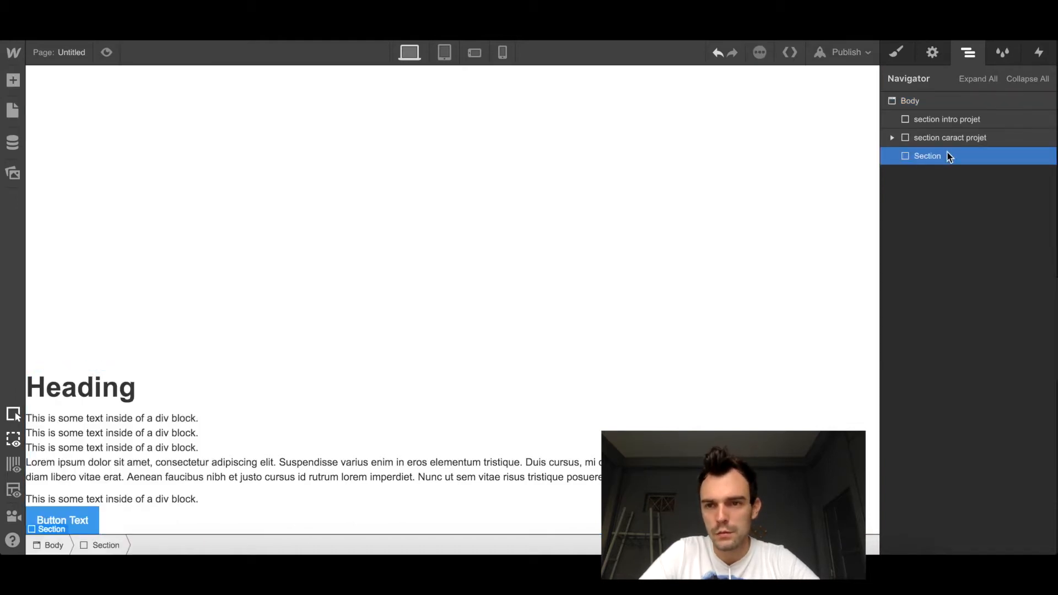
{"action": "left_click", "coordinate": [898, 53]}
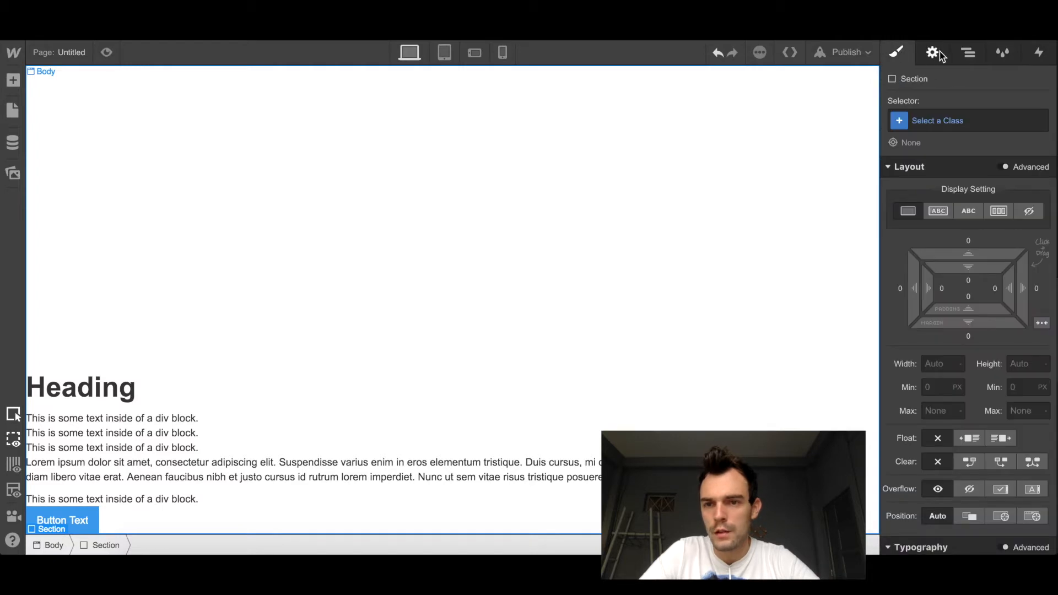
{"action": "left_click", "coordinate": [925, 120]}
{"action": "type", "text": "s"}
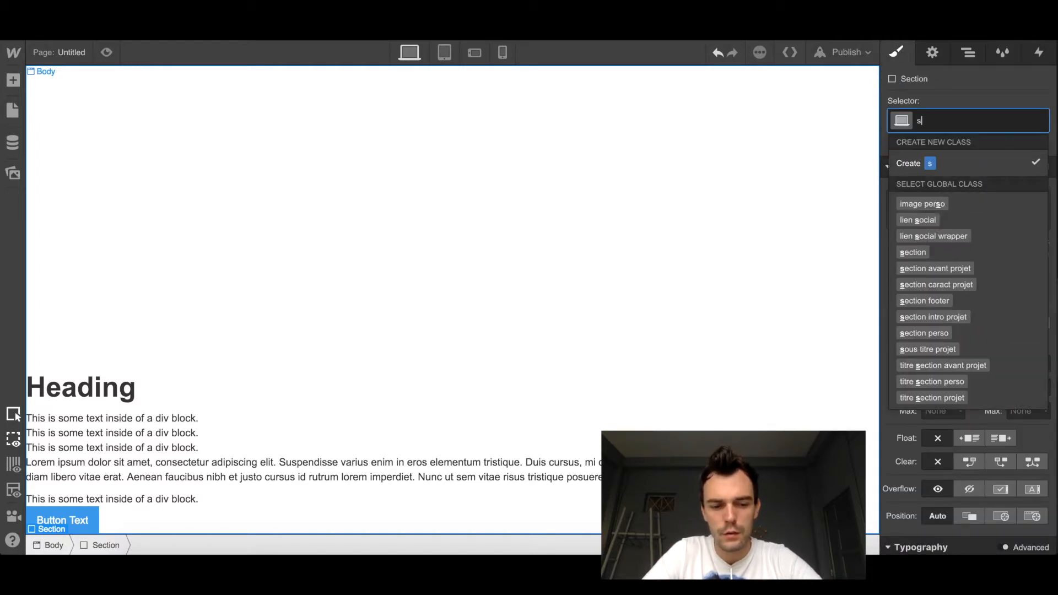
{"action": "type", "text": "ection etape projet"}
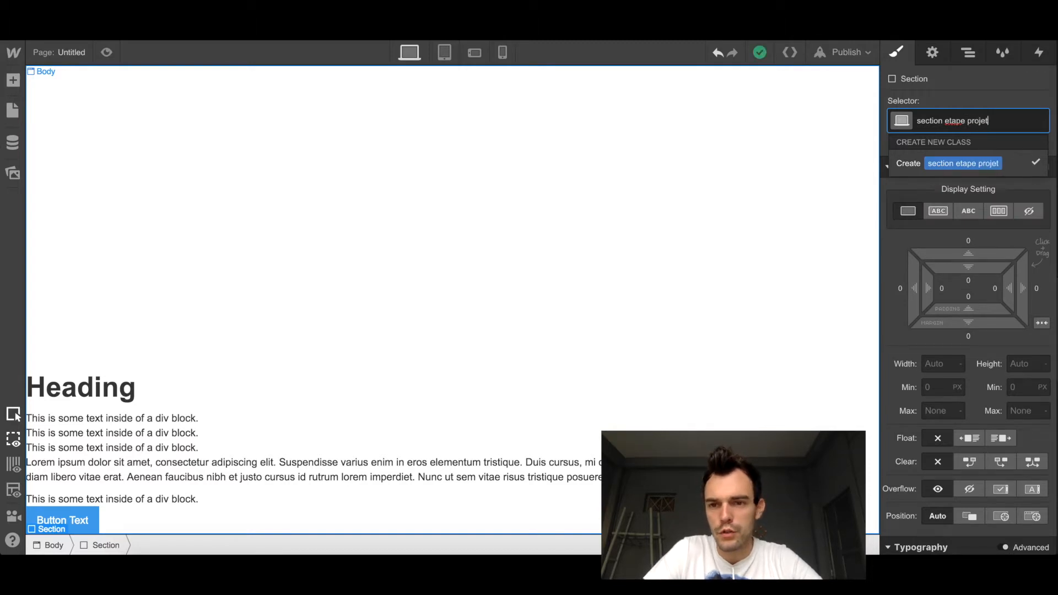
{"action": "key", "text": "Return"}
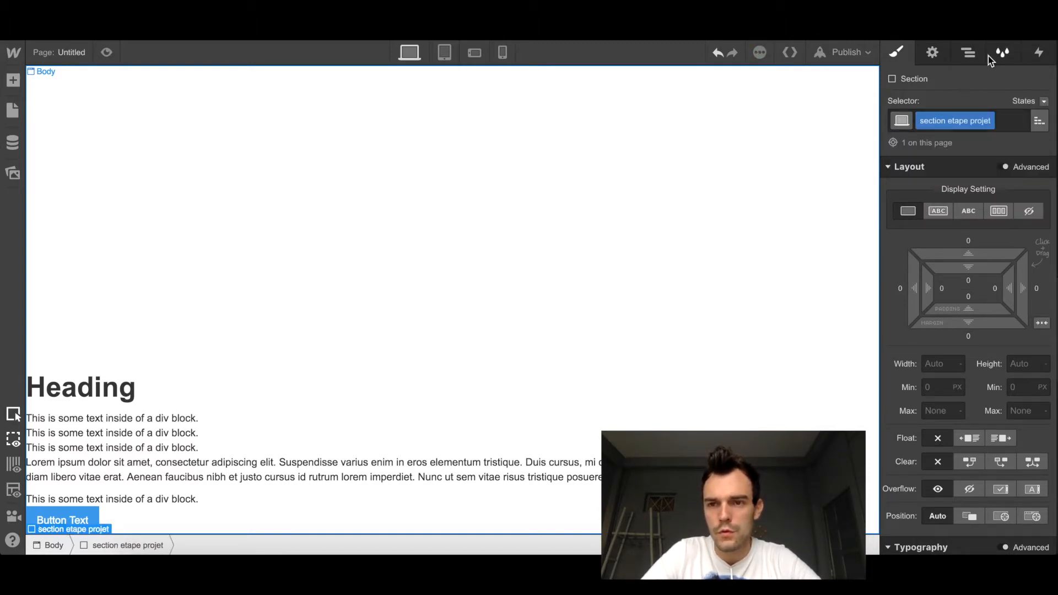
Check the step titles and project images in the wireframe, and add a Heading inside section etape projet.
{"action": "left_click", "coordinate": [969, 54]}
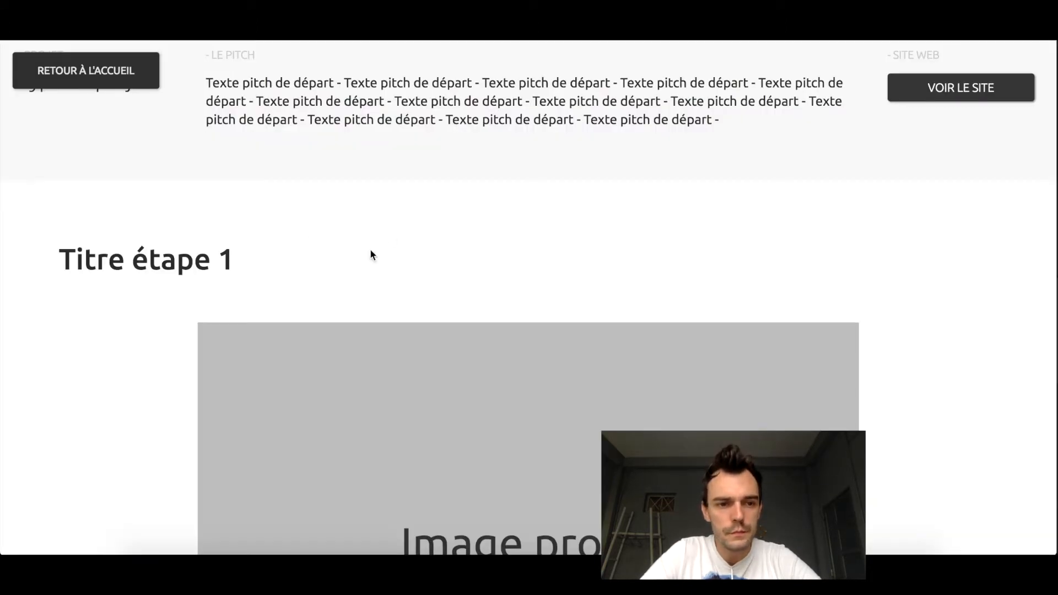
{"action": "scroll", "coordinate": [49, 340], "scroll_direction": "down", "scroll_amount": 1}
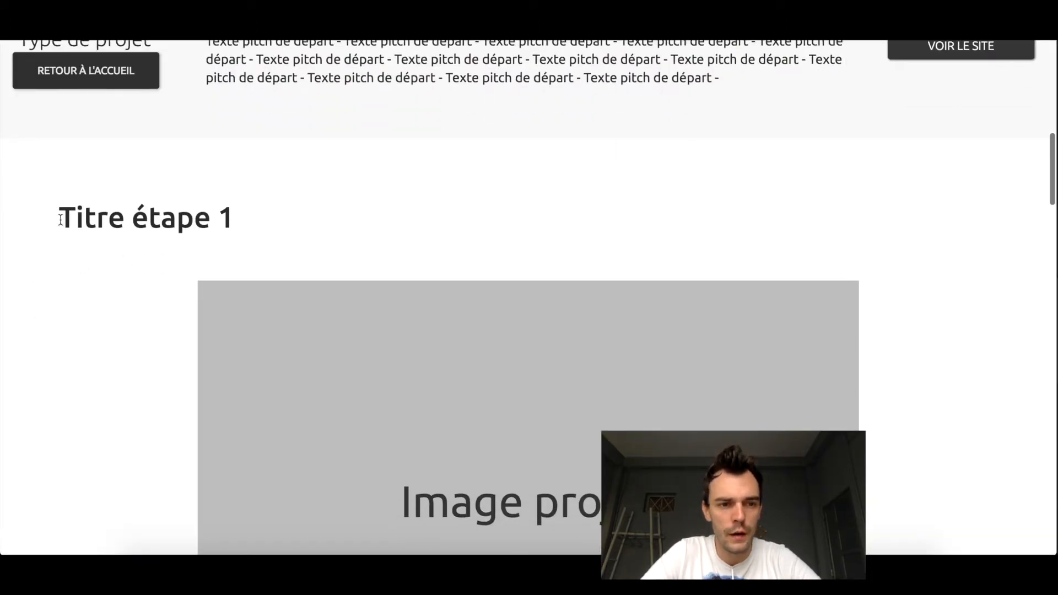
{"action": "scroll", "coordinate": [146, 380], "scroll_direction": "down", "scroll_amount": 1}
{"action": "scroll", "coordinate": [147, 385], "scroll_direction": "down", "scroll_amount": 10}
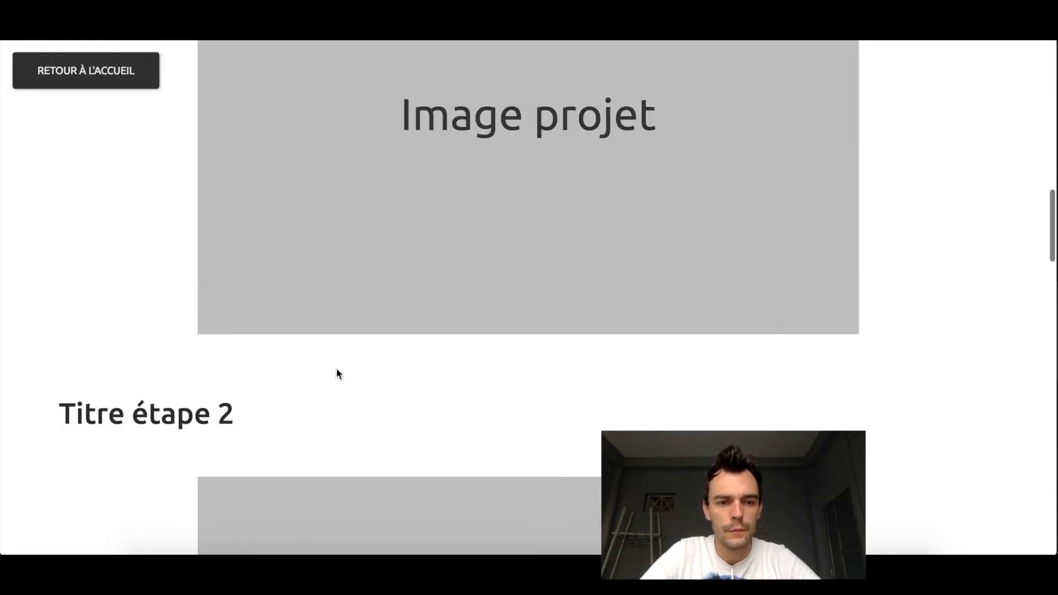
{"action": "scroll", "coordinate": [279, 444], "scroll_direction": "down", "scroll_amount": 20}
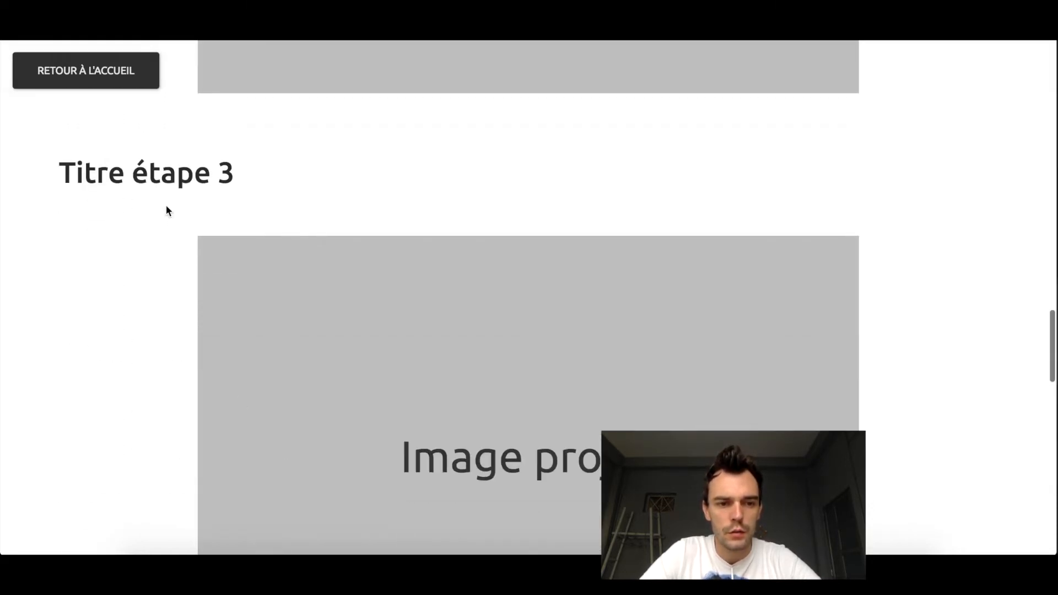
{"action": "scroll", "coordinate": [308, 419], "scroll_direction": "down", "scroll_amount": 8}
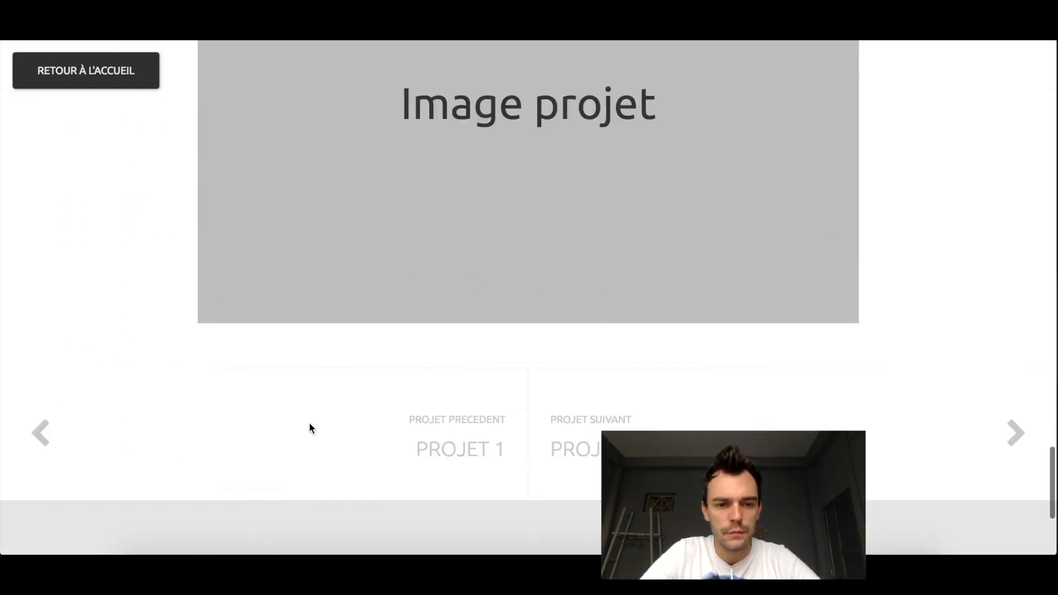
{"action": "left_click", "coordinate": [160, 22]}
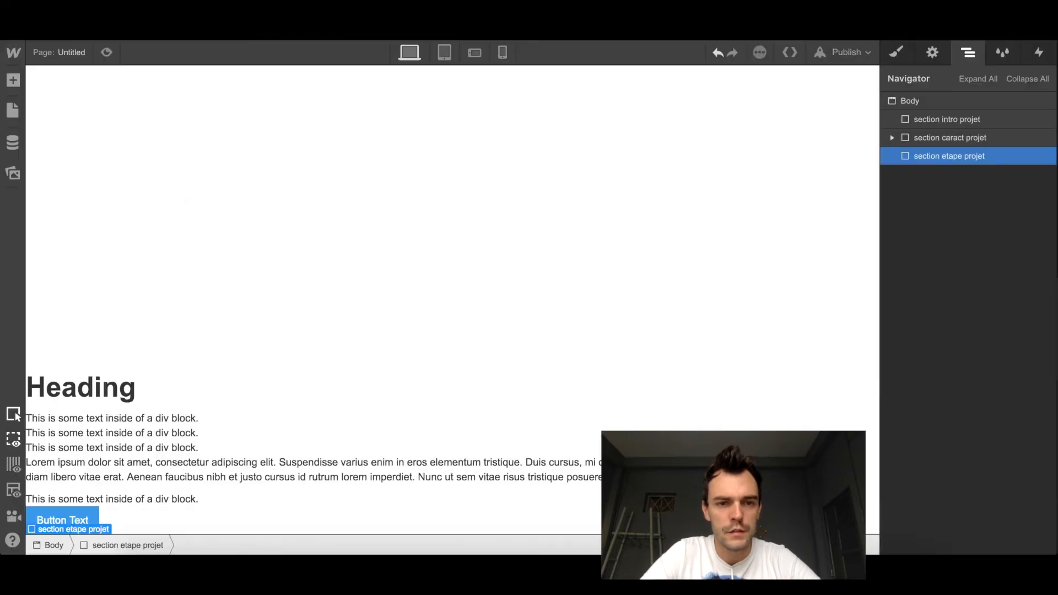
{"action": "left_click", "coordinate": [16, 83]}
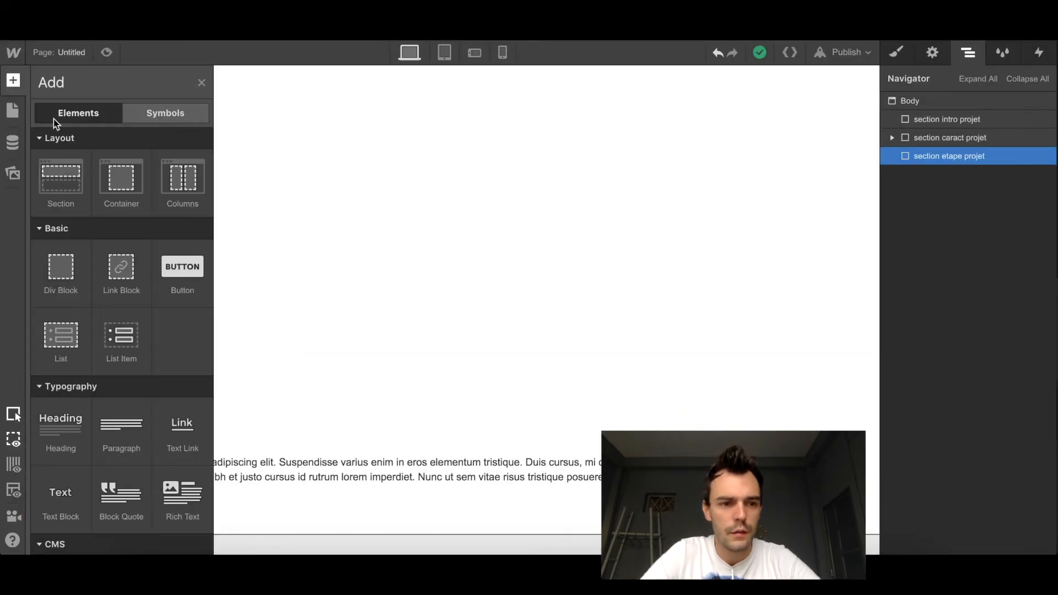
{"action": "left_click", "coordinate": [62, 423]}
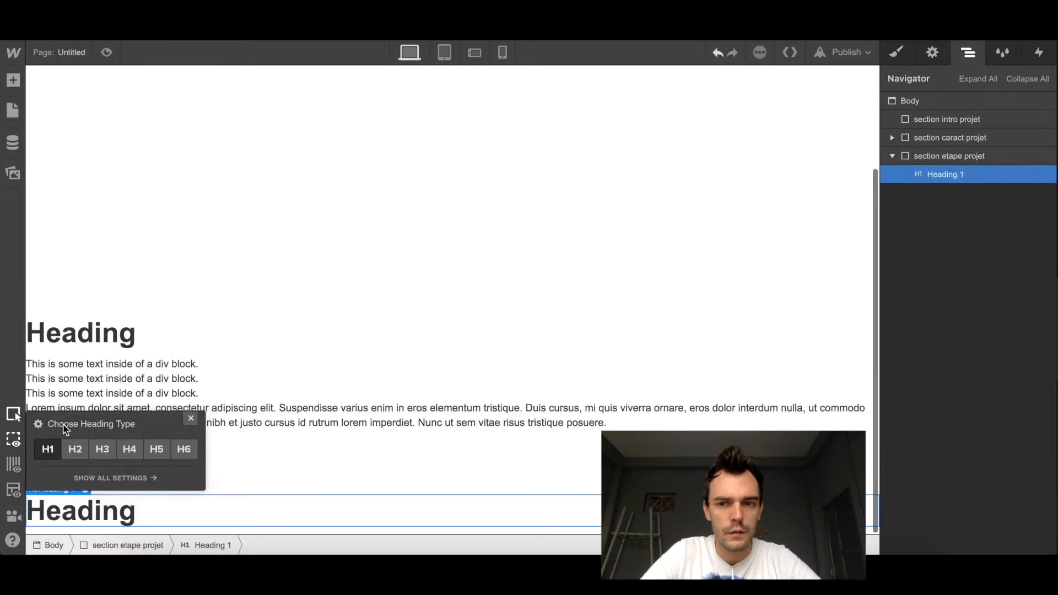
Add an Image, a second Heading and a second Image inside section etape projet, below its first Heading.
{"action": "left_click", "coordinate": [13, 83]}
{"action": "scroll", "coordinate": [95, 358], "scroll_direction": "down", "scroll_amount": 4}
{"action": "left_click", "coordinate": [65, 473]}
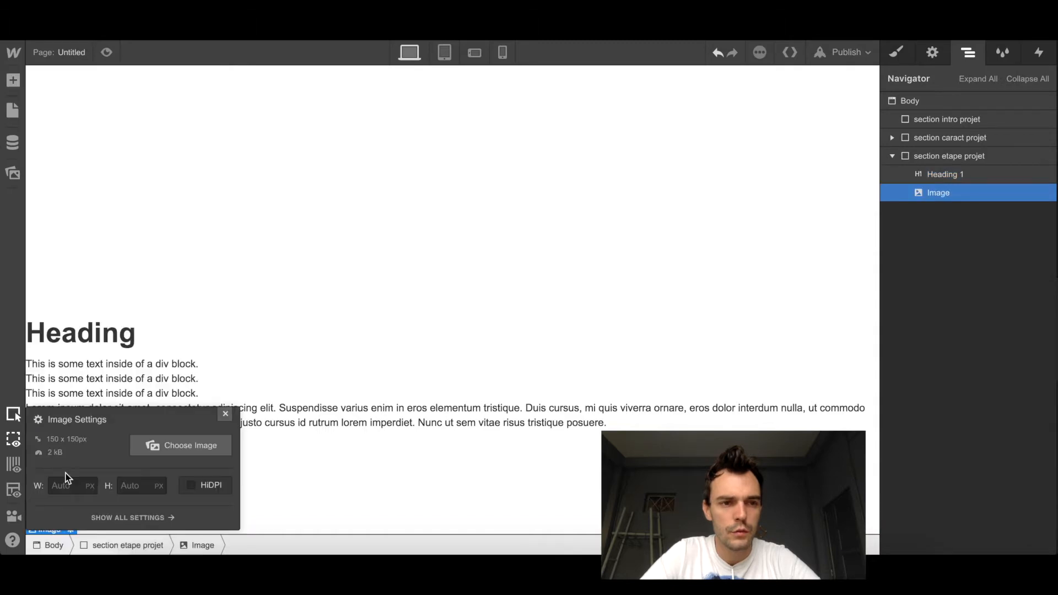
{"action": "left_click", "coordinate": [16, 81]}
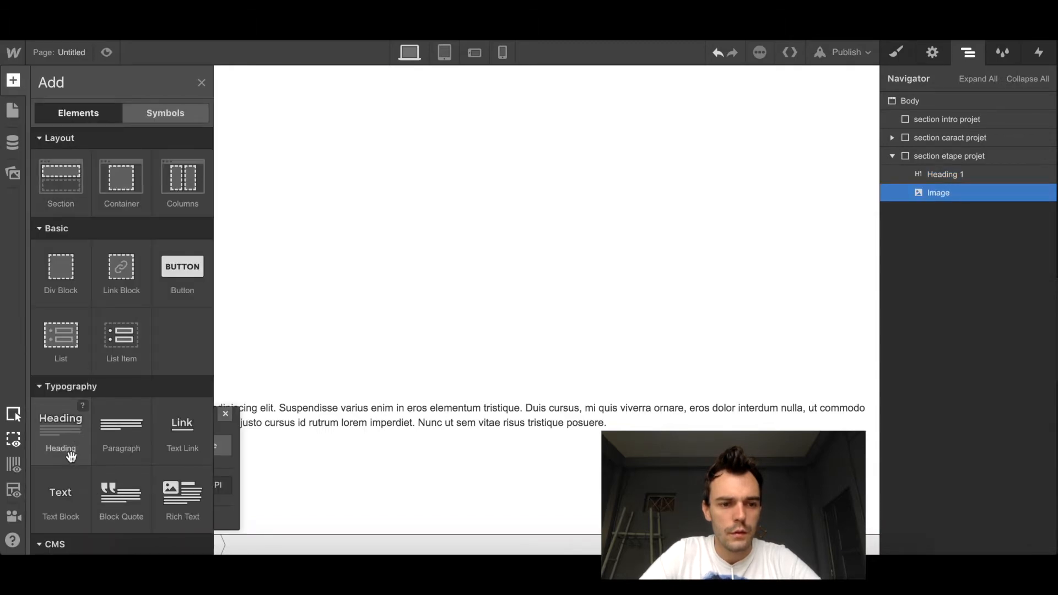
{"action": "scroll", "coordinate": [71, 457], "scroll_direction": "down", "scroll_amount": 1}
{"action": "left_click", "coordinate": [58, 385]}
{"action": "left_click", "coordinate": [13, 80]}
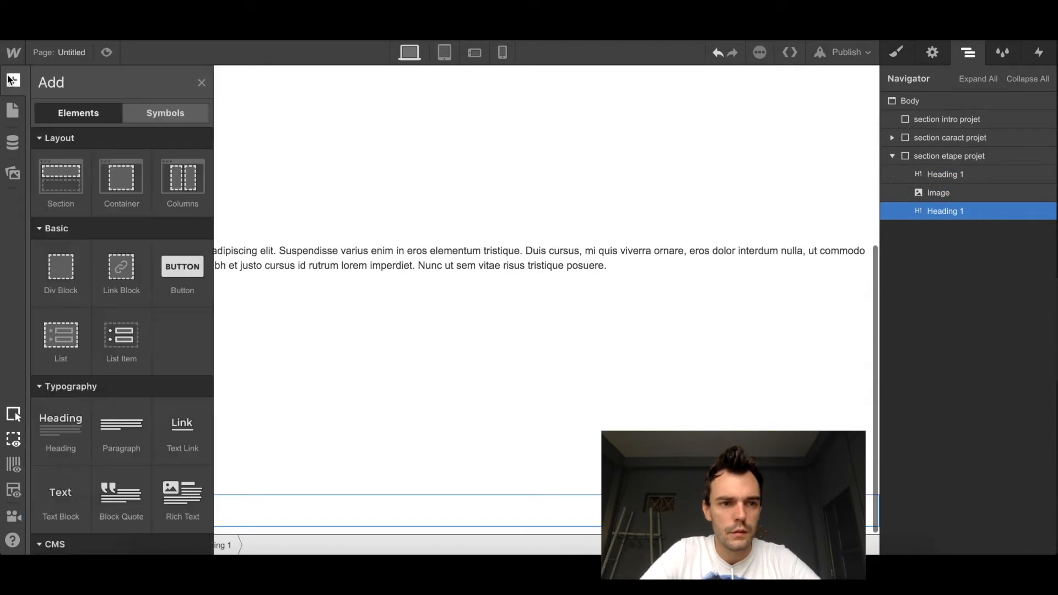
{"action": "scroll", "coordinate": [71, 472], "scroll_direction": "down", "scroll_amount": 3}
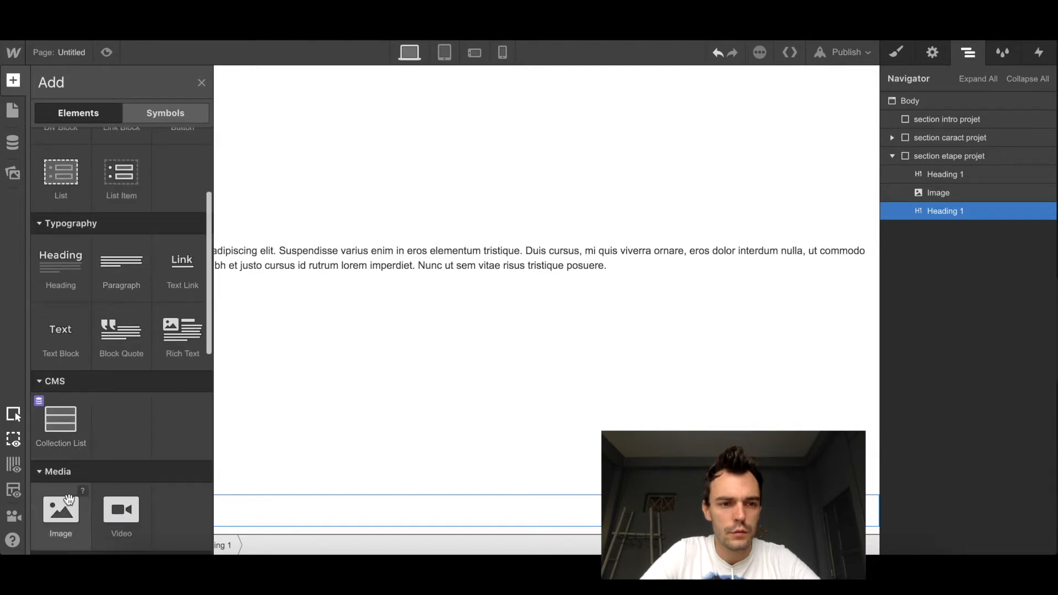
{"action": "left_click", "coordinate": [61, 511]}
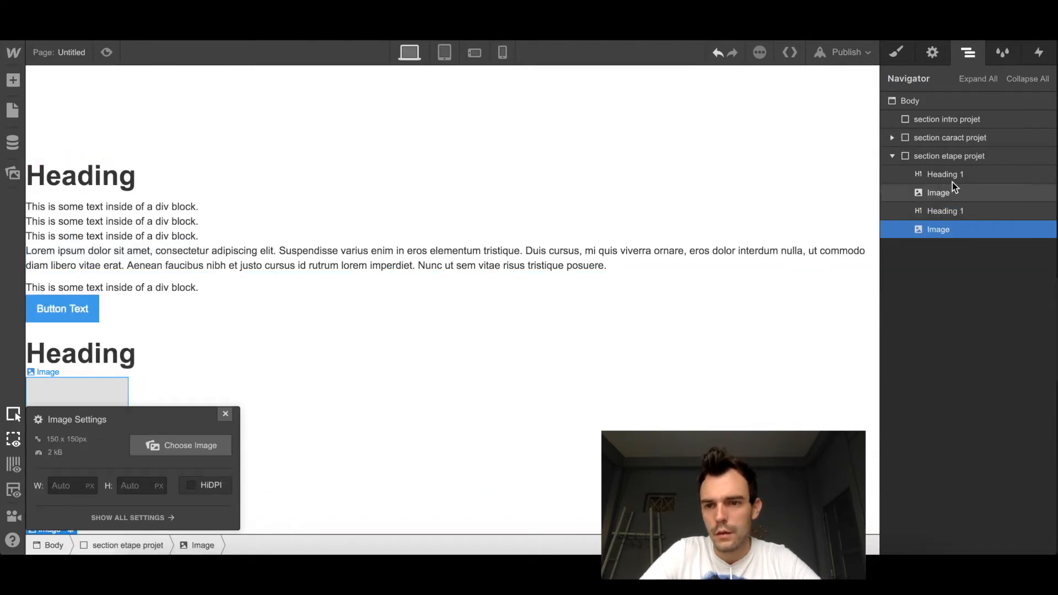
Paste two more copies each of the Heading and Image in section etape projet, and reorder them into four alternating Heading–Image pairs.
{"action": "left_click", "coordinate": [958, 212]}
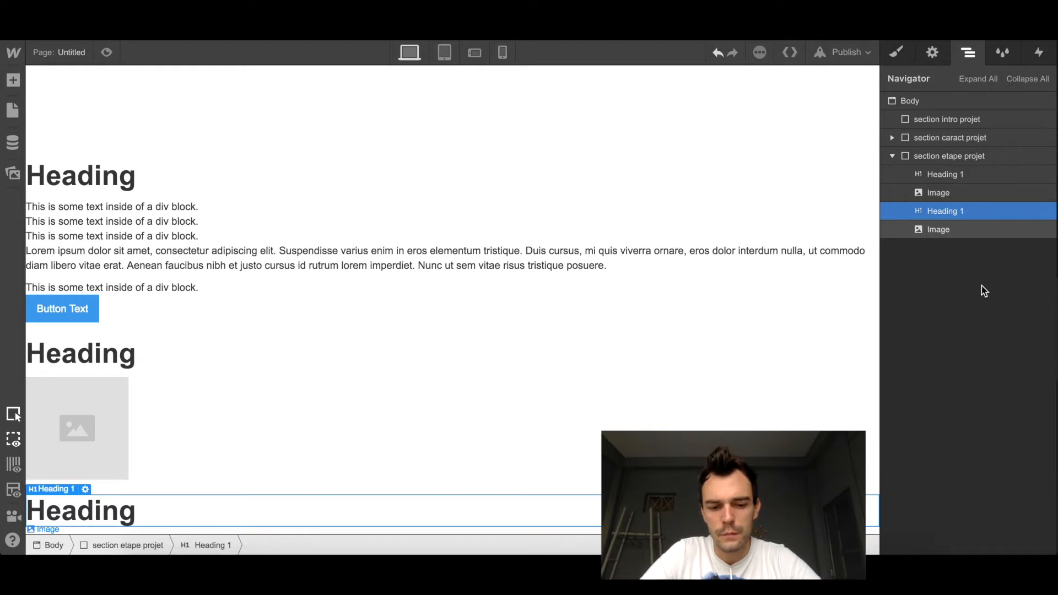
{"action": "key", "text": "ctrl+v"}
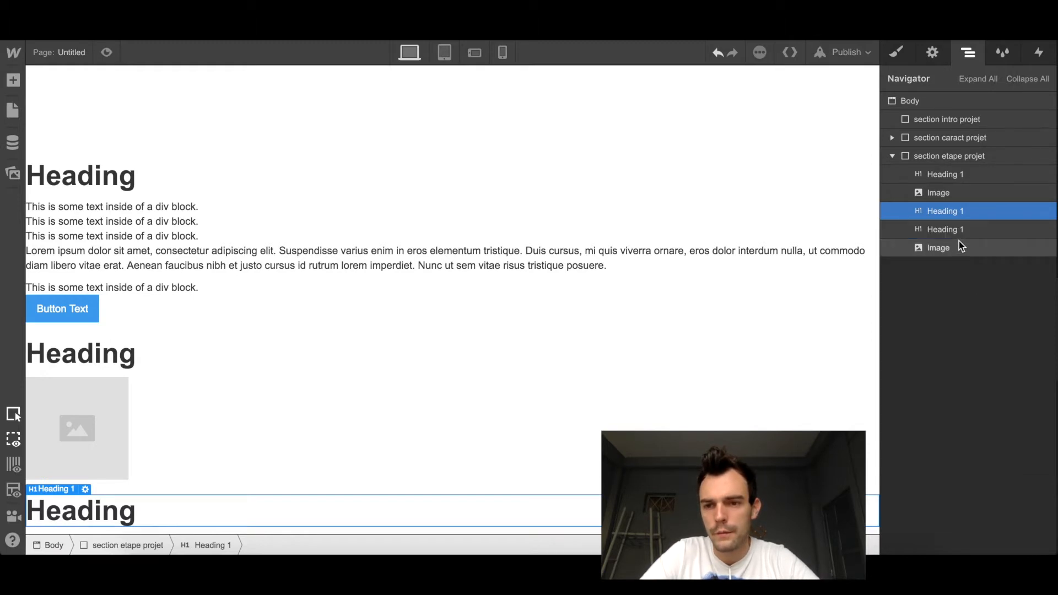
{"action": "key", "text": "ctrl+v"}
{"action": "left_click", "coordinate": [959, 267]}
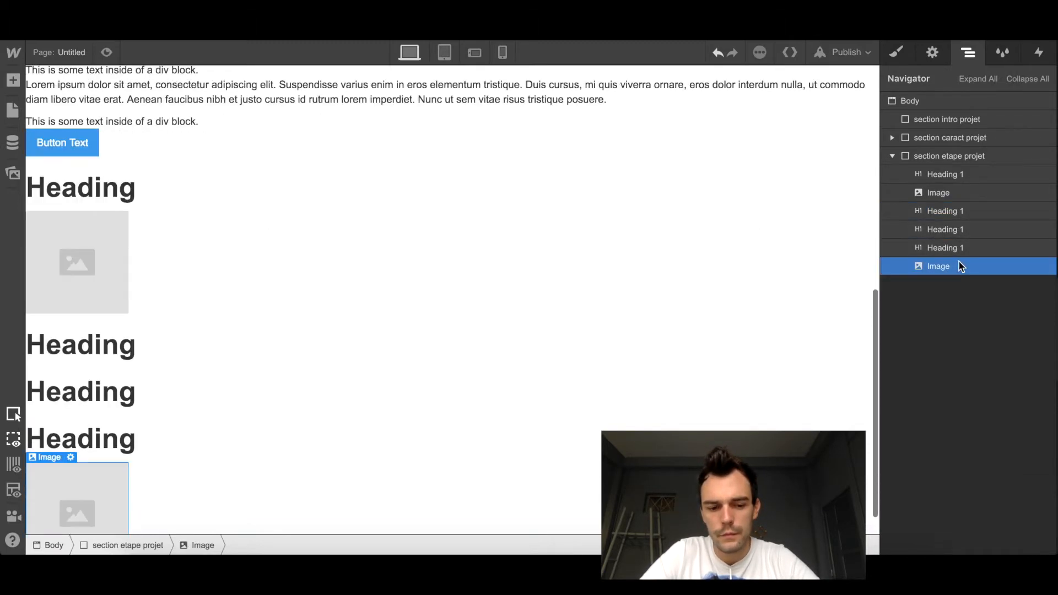
{"action": "key", "text": "ctrl+v"}
{"action": "key", "text": "ctrl+v"}
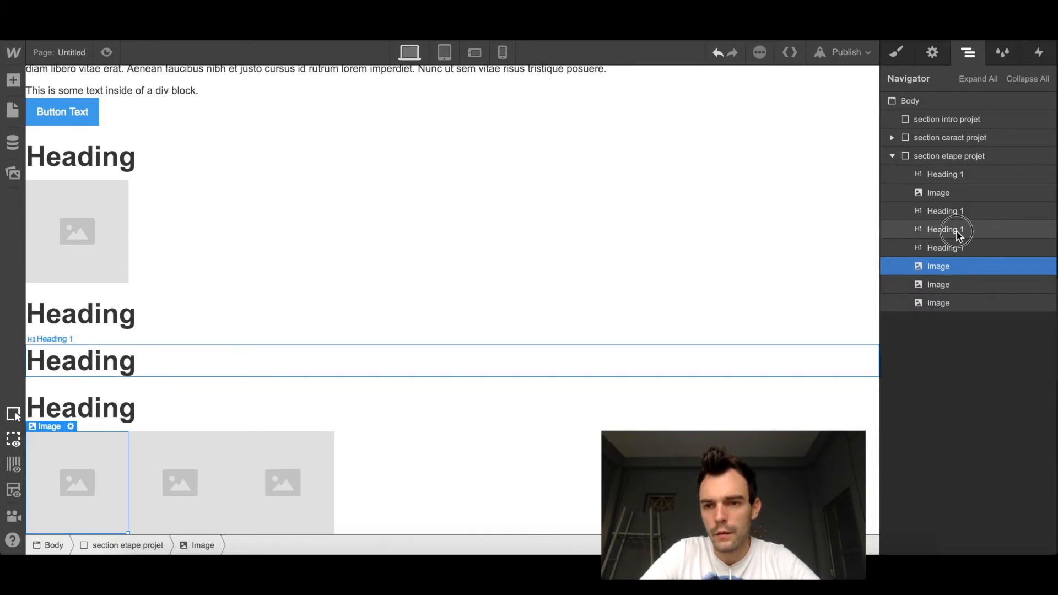
{"action": "left_click", "coordinate": [957, 231]}
{"action": "left_click_drag", "start_coordinate": [957, 231], "coordinate": [948, 292]}
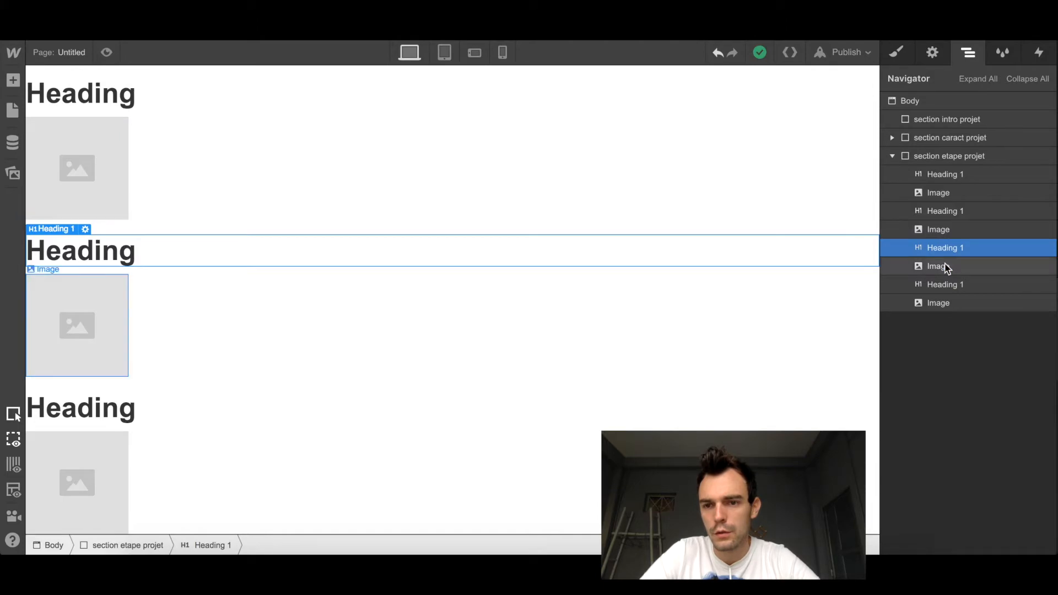
Review the stacked step headings and images, and compare them with the wireframe's fourth step and the project navigation below it.
{"action": "scroll", "coordinate": [587, 317], "scroll_direction": "up", "scroll_amount": 3}
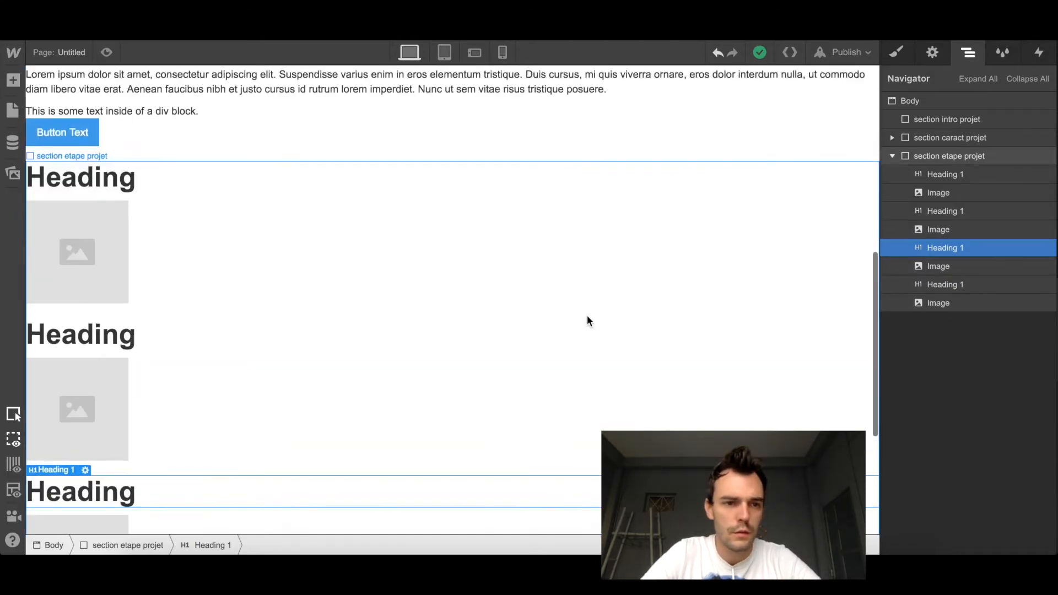
{"action": "scroll", "coordinate": [587, 318], "scroll_direction": "up", "scroll_amount": 1}
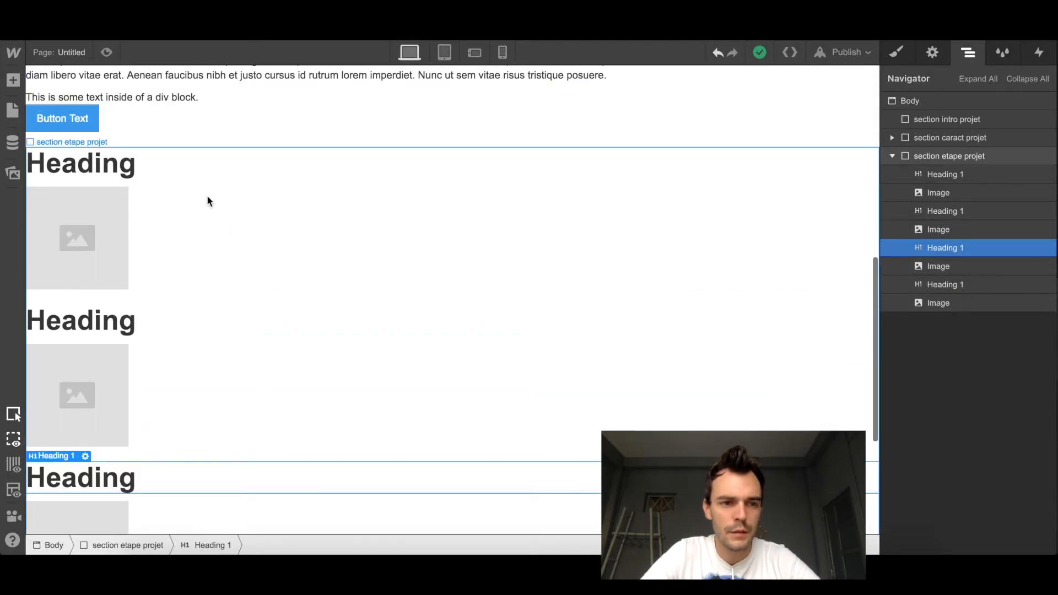
{"action": "scroll", "coordinate": [184, 295], "scroll_direction": "down", "scroll_amount": 4}
{"action": "scroll", "coordinate": [183, 295], "scroll_direction": "down", "scroll_amount": 1}
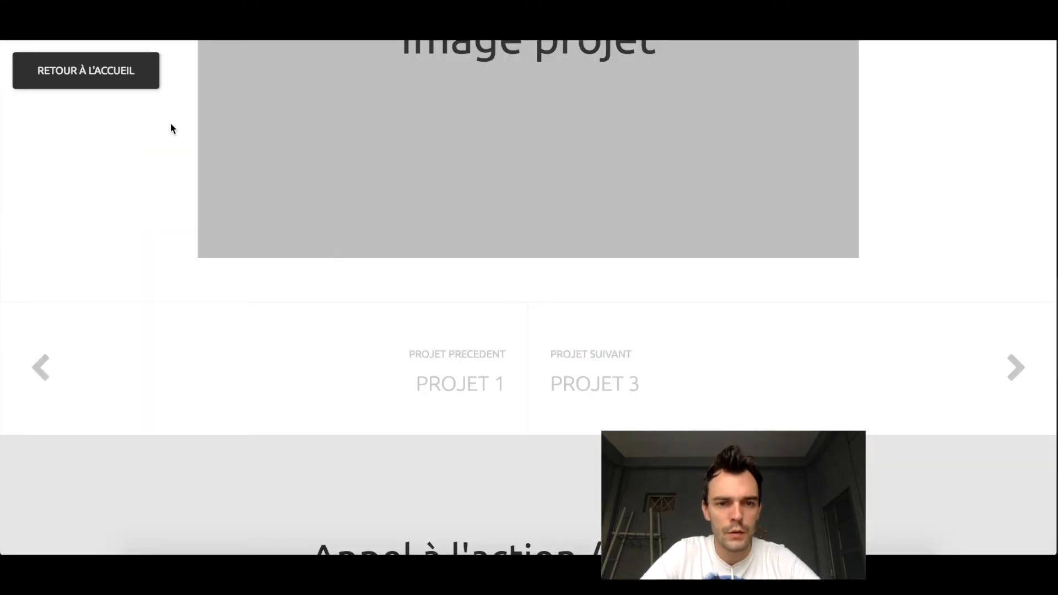
{"action": "scroll", "coordinate": [170, 127], "scroll_direction": "up", "scroll_amount": 8}
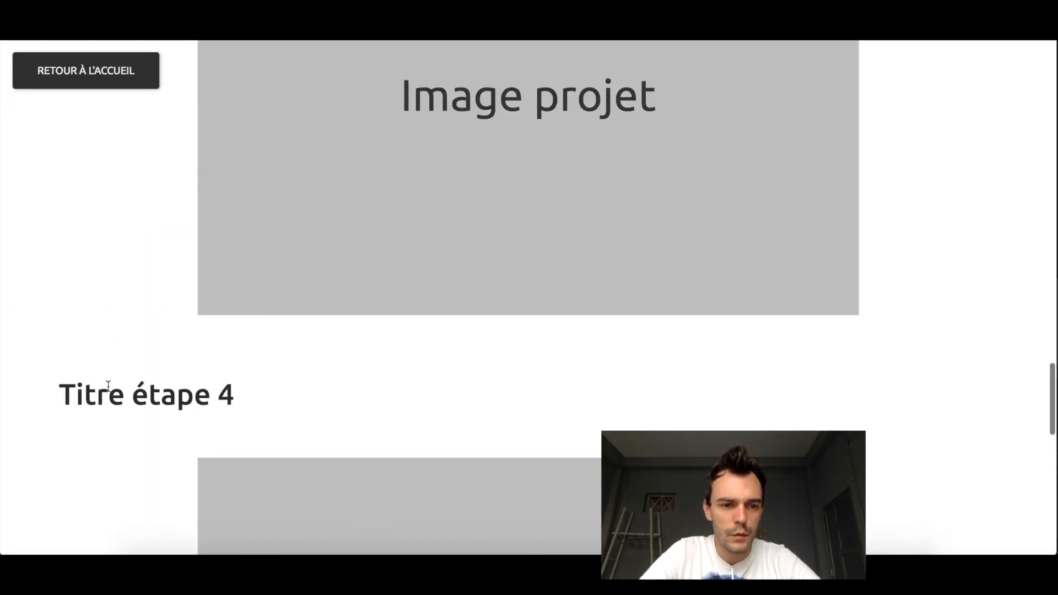
{"action": "scroll", "coordinate": [125, 516], "scroll_direction": "down", "scroll_amount": 1}
{"action": "scroll", "coordinate": [64, 432], "scroll_direction": "down", "scroll_amount": 3}
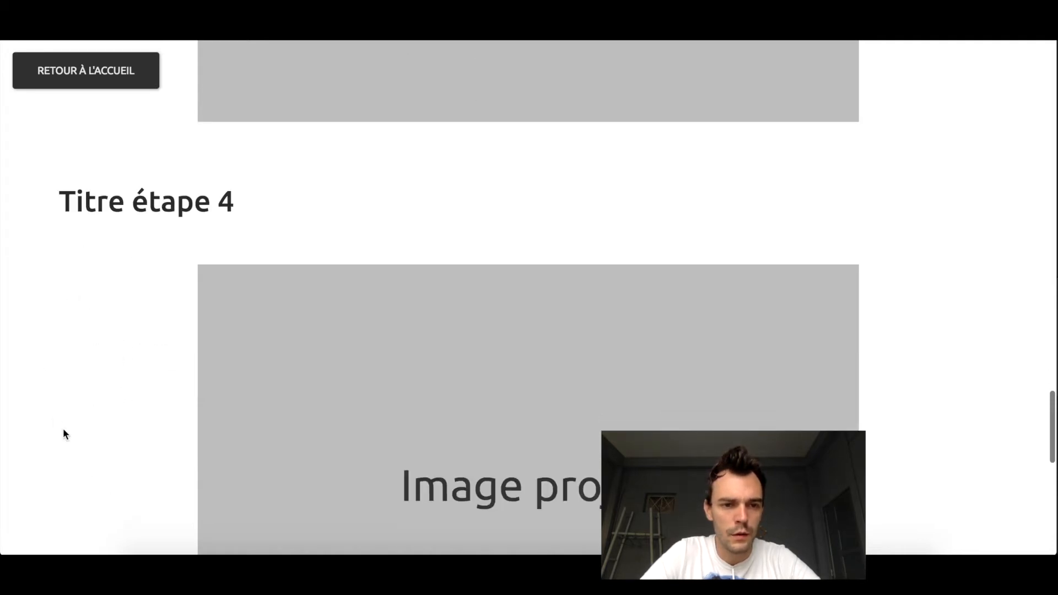
{"action": "scroll", "coordinate": [113, 407], "scroll_direction": "down", "scroll_amount": 1}
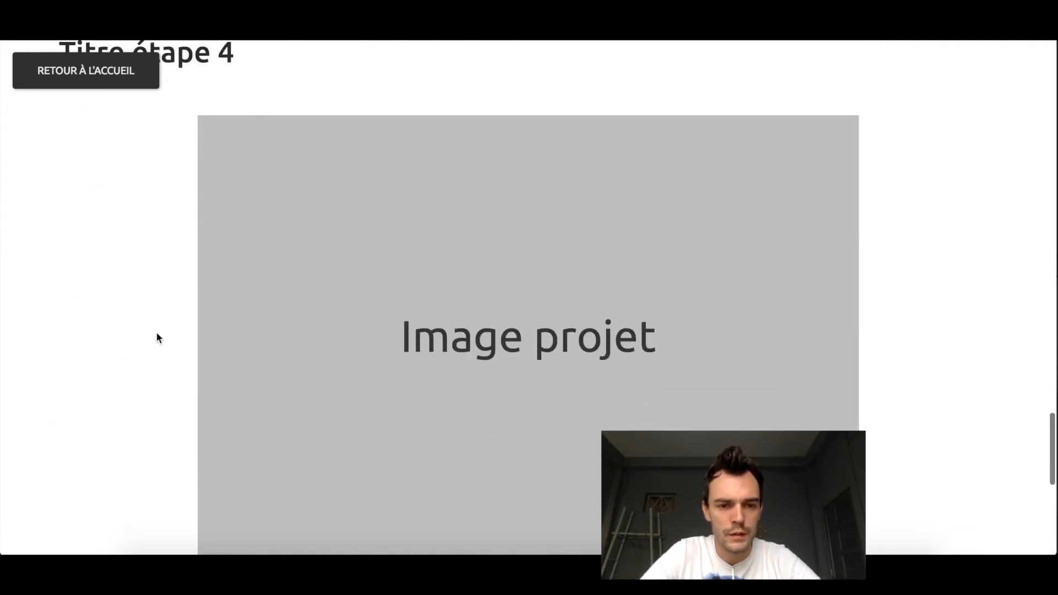
{"action": "scroll", "coordinate": [156, 337], "scroll_direction": "up", "scroll_amount": 1}
{"action": "scroll", "coordinate": [156, 337], "scroll_direction": "down", "scroll_amount": 5}
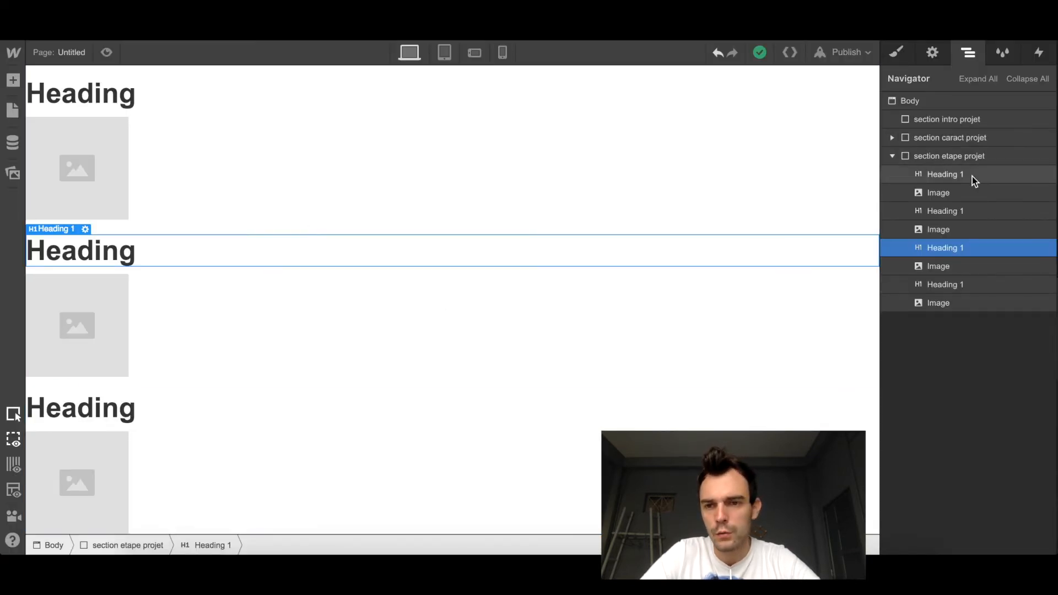
Collapse section etape projet, add a new Section to the Body after it and give it the class "section nav".
{"action": "left_click", "coordinate": [892, 156]}
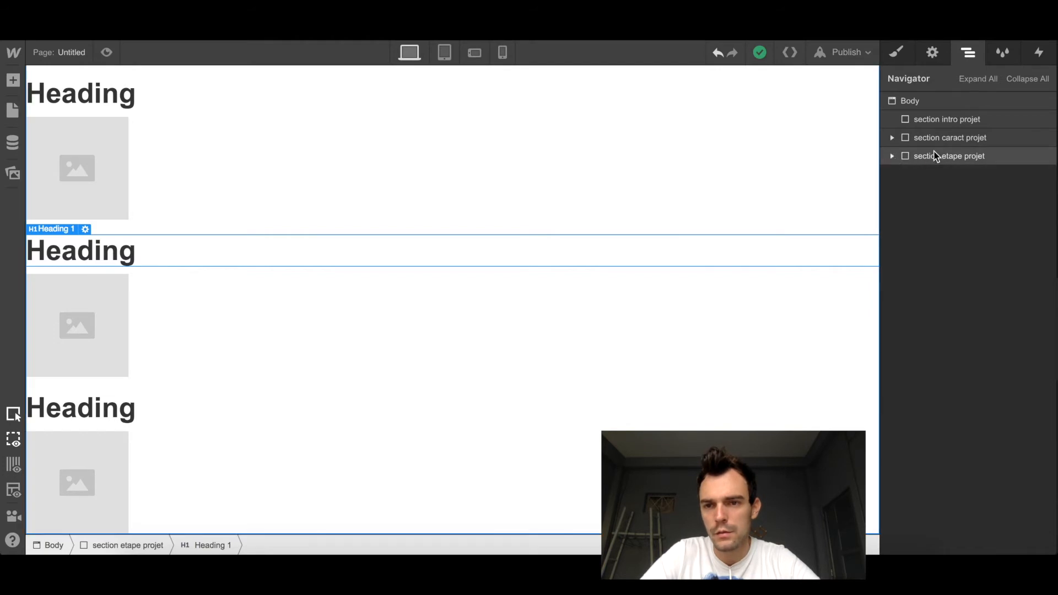
{"action": "left_click", "coordinate": [919, 99]}
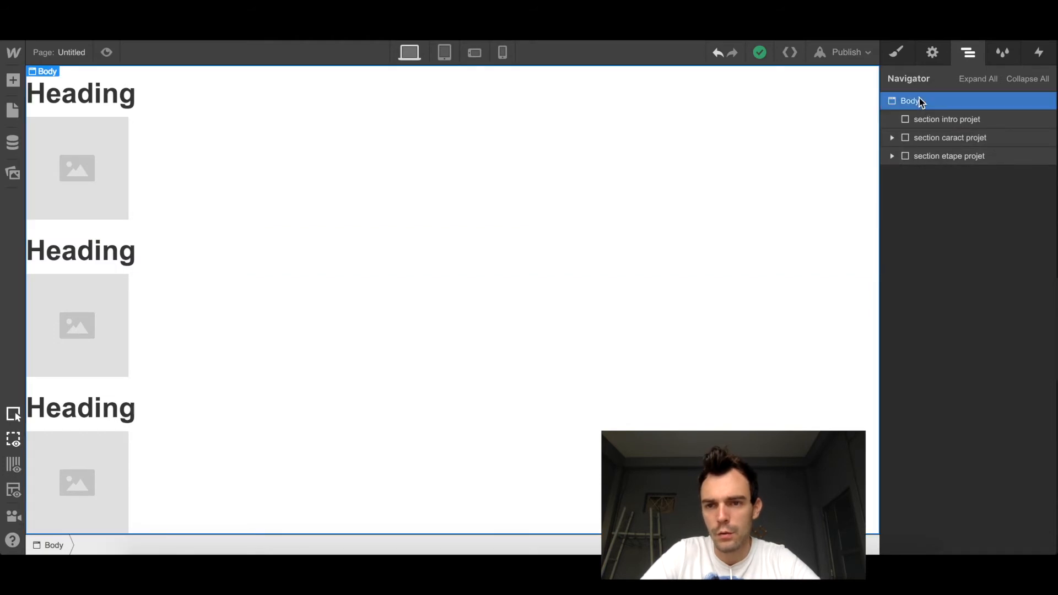
{"action": "left_click", "coordinate": [13, 81]}
{"action": "left_click", "coordinate": [70, 190]}
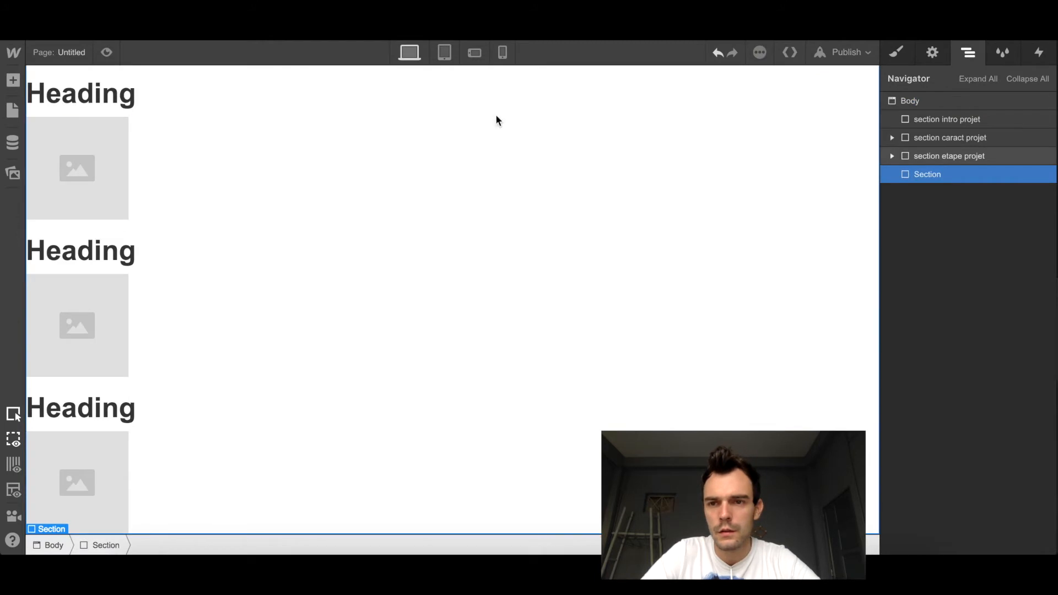
{"action": "left_click", "coordinate": [896, 53]}
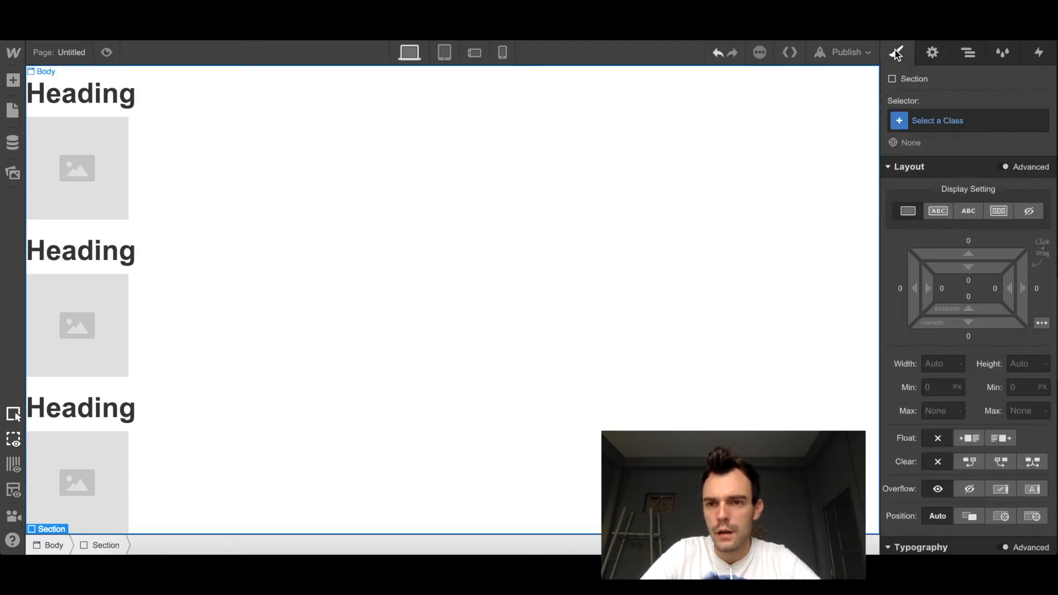
{"action": "left_click", "coordinate": [920, 121]}
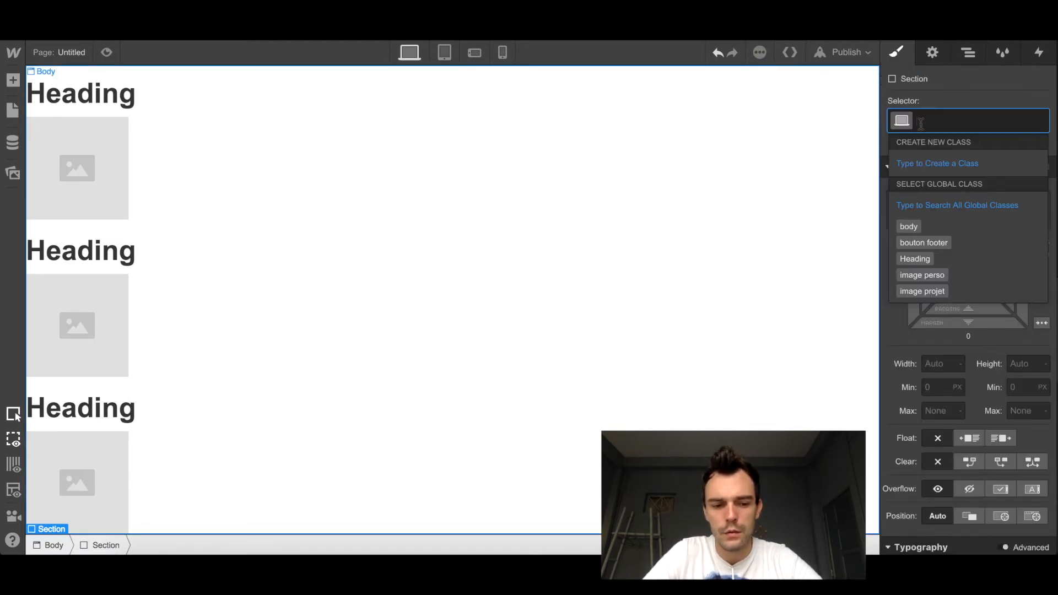
{"action": "type", "text": "section nav"}
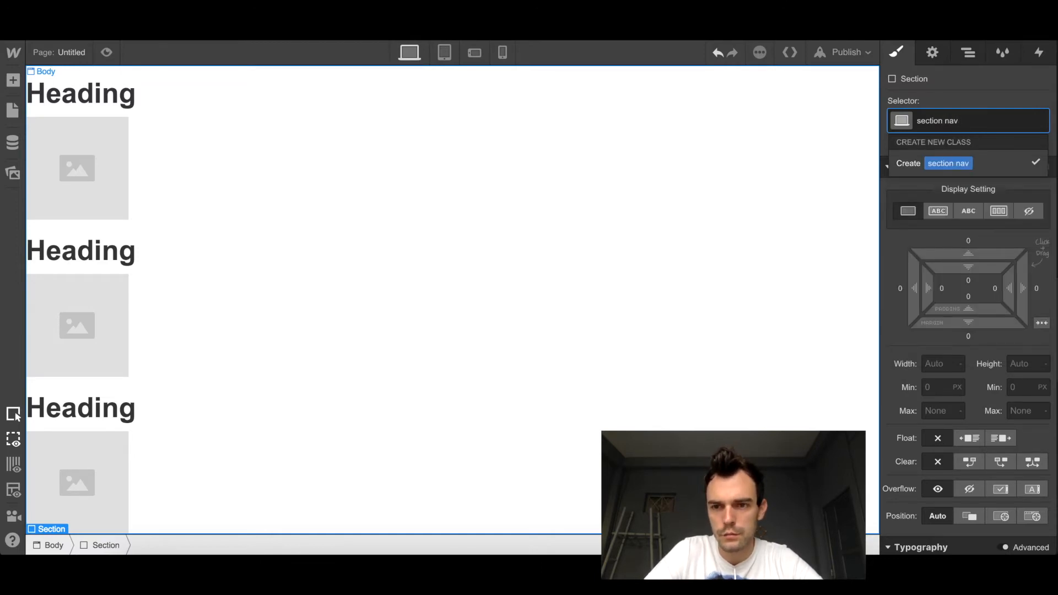
{"action": "key", "text": "Return"}
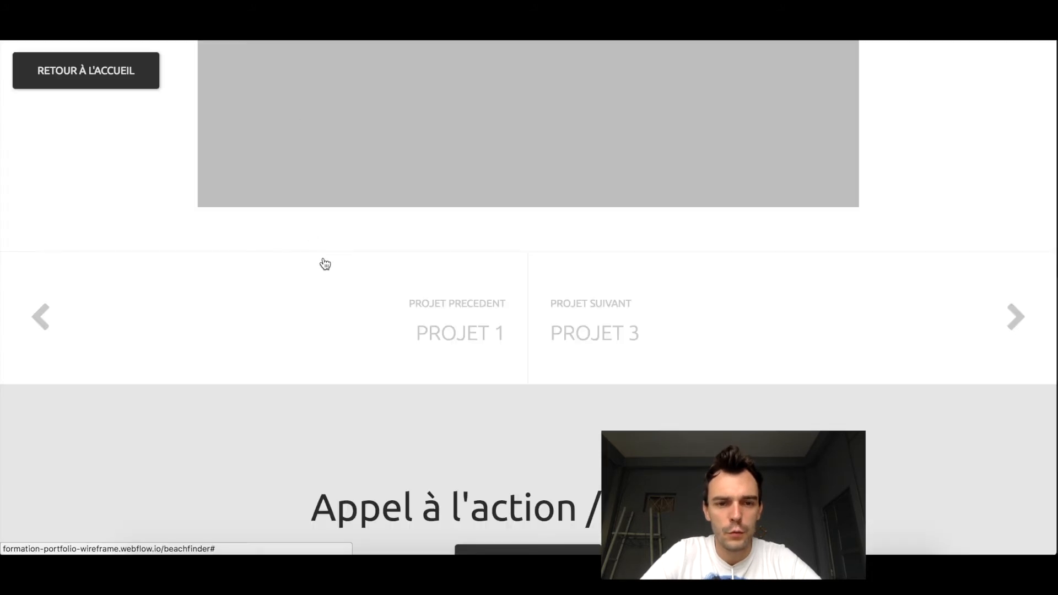
Check the previous and next project links in the wireframe, and add a Link Block without a URL inside section nav.
{"action": "scroll", "coordinate": [322, 264], "scroll_direction": "down", "scroll_amount": 1}
{"action": "scroll", "coordinate": [376, 201], "scroll_direction": "up", "scroll_amount": 1}
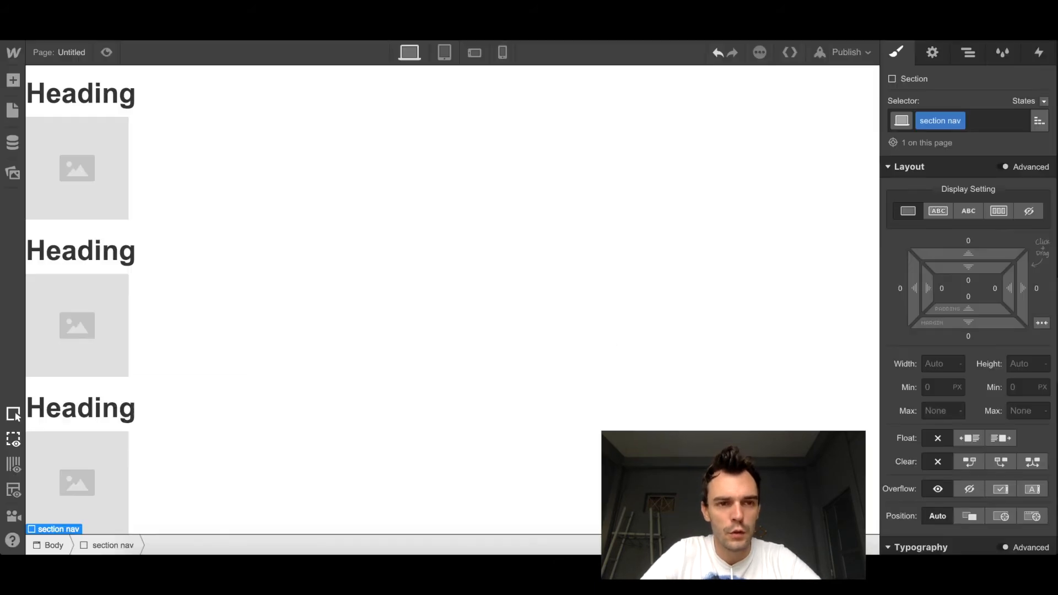
{"action": "scroll", "coordinate": [242, 358], "scroll_direction": "down", "scroll_amount": 1}
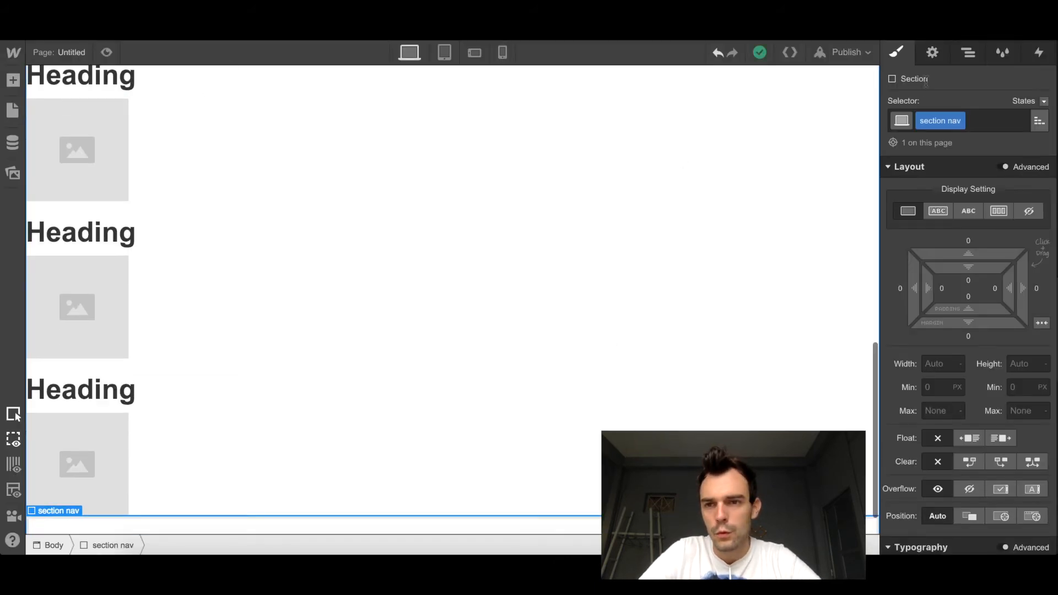
{"action": "left_click", "coordinate": [968, 52]}
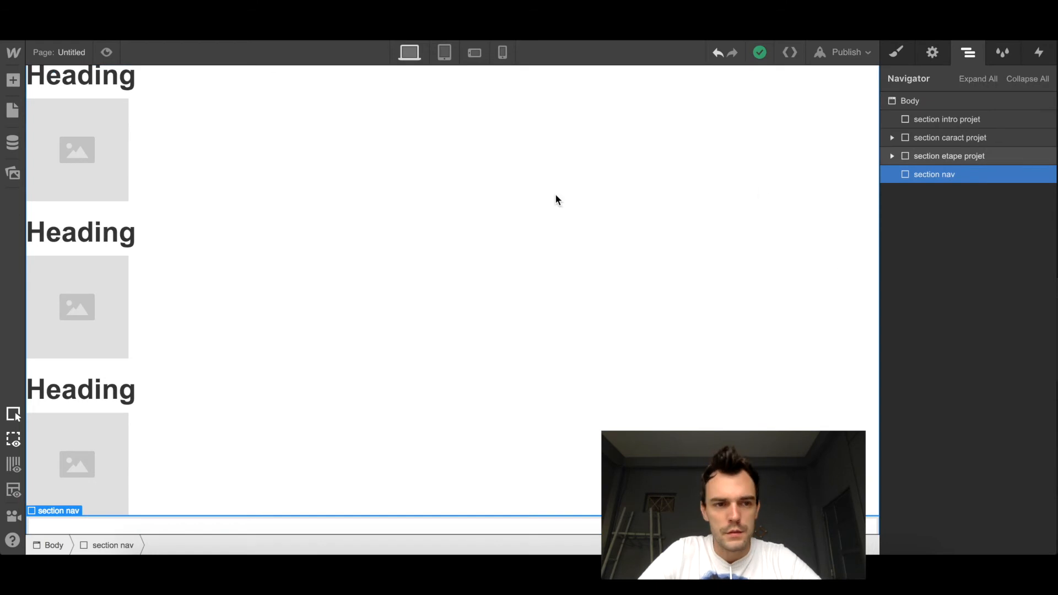
{"action": "left_click", "coordinate": [13, 81]}
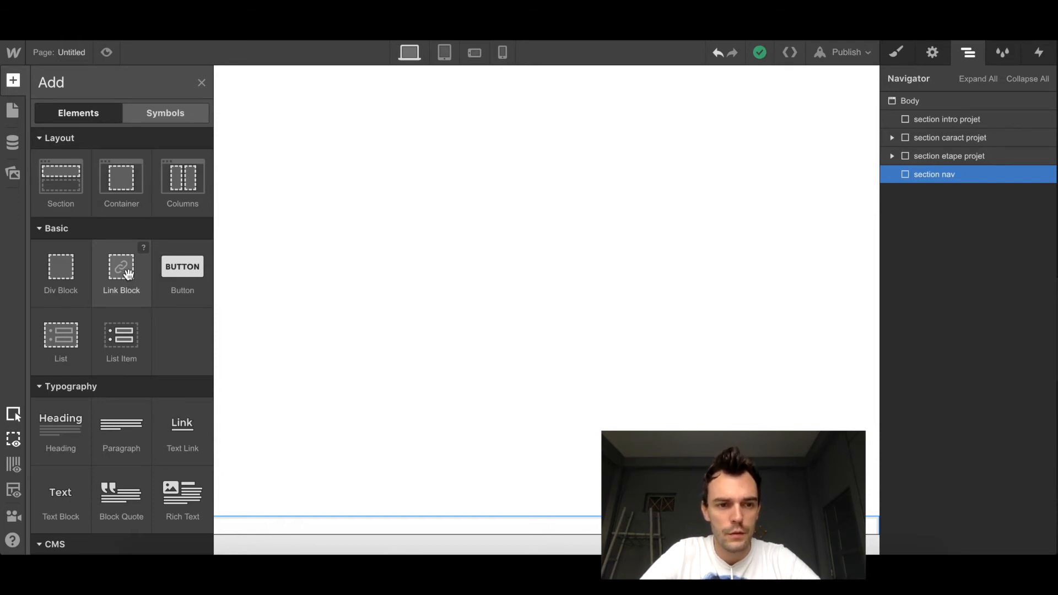
{"action": "left_click", "coordinate": [128, 274]}
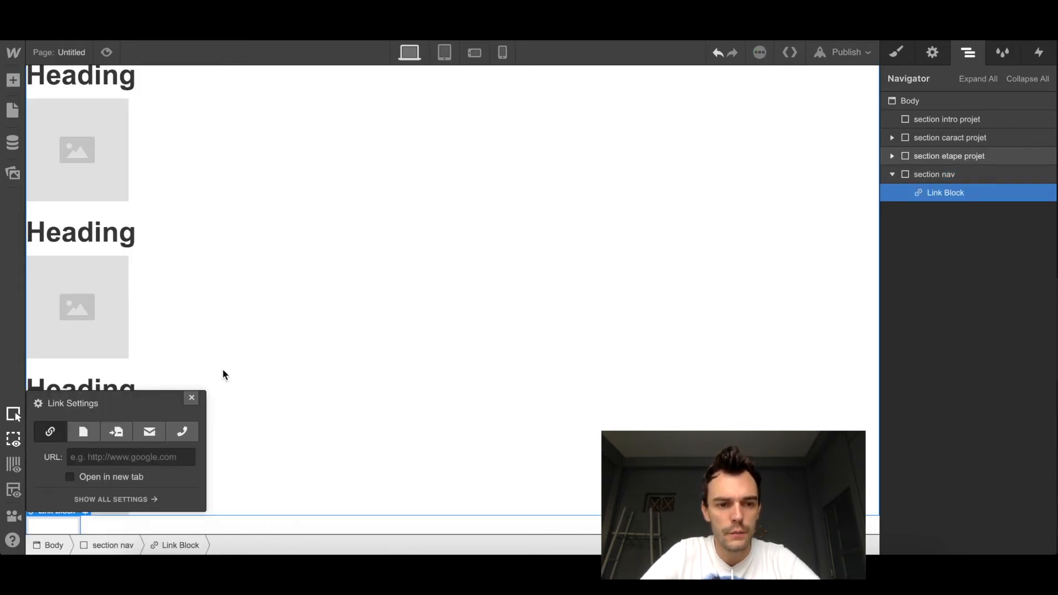
{"action": "left_click", "coordinate": [191, 399]}
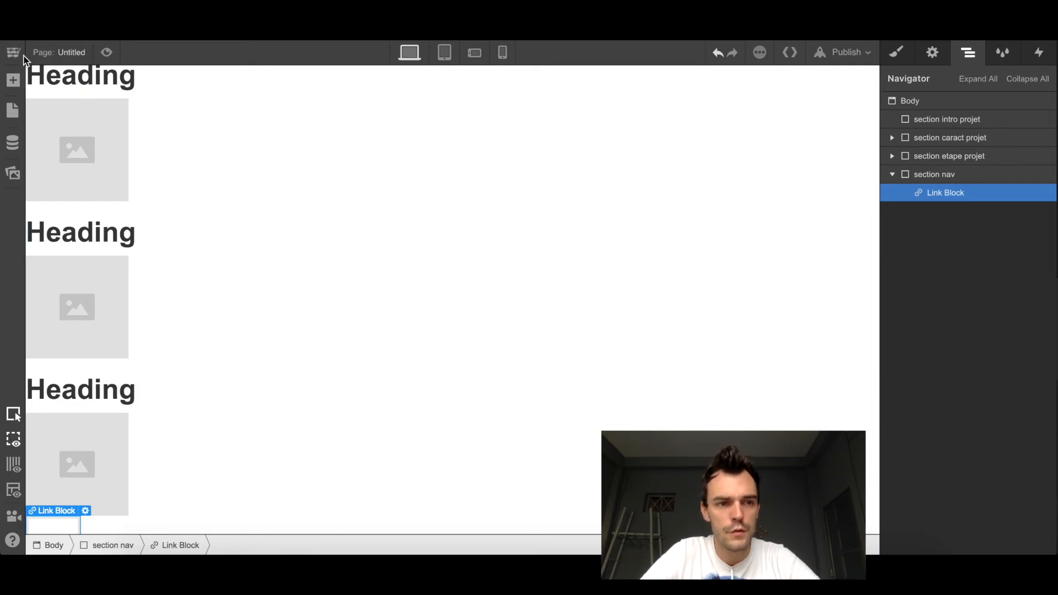
Add a Text Block inside section nav's Link Block, paste a second copy below it and select the Link Block.
{"action": "left_click", "coordinate": [12, 80]}
{"action": "scroll", "coordinate": [94, 295], "scroll_direction": "down", "scroll_amount": 2}
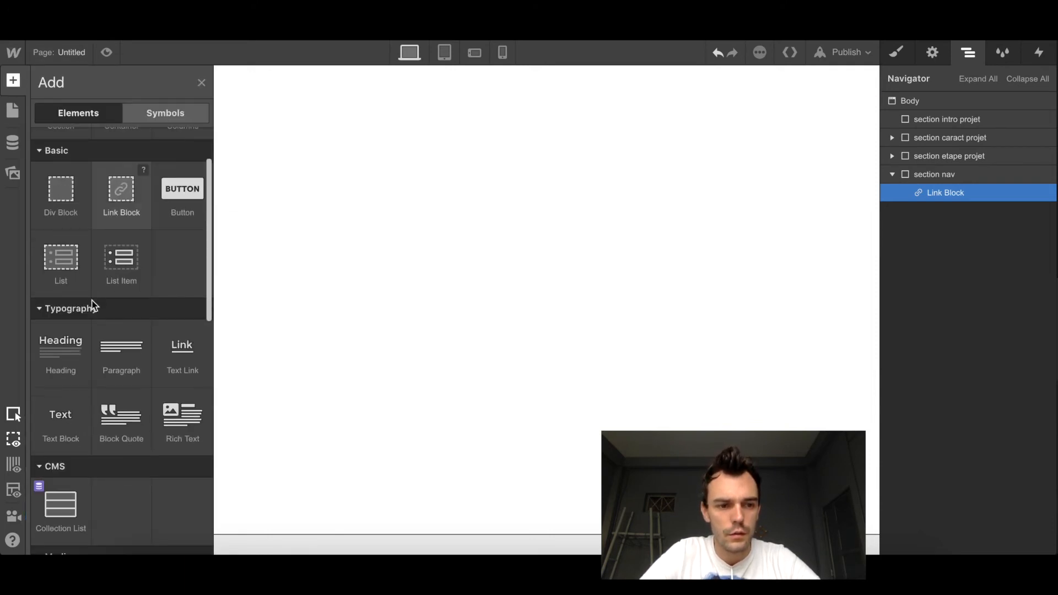
{"action": "left_click", "coordinate": [62, 421]}
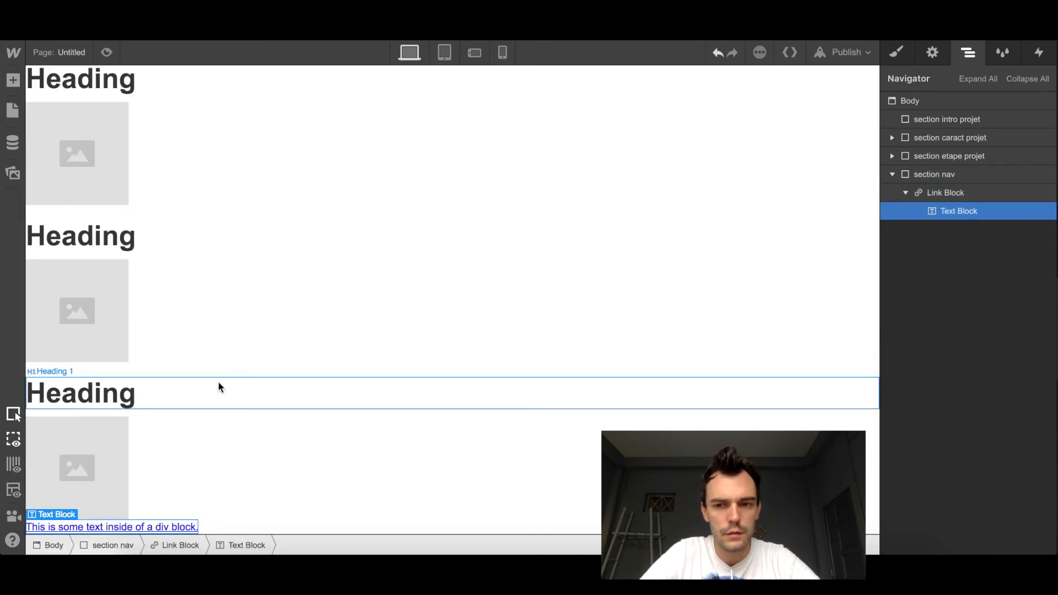
{"action": "key", "text": "super+v"}
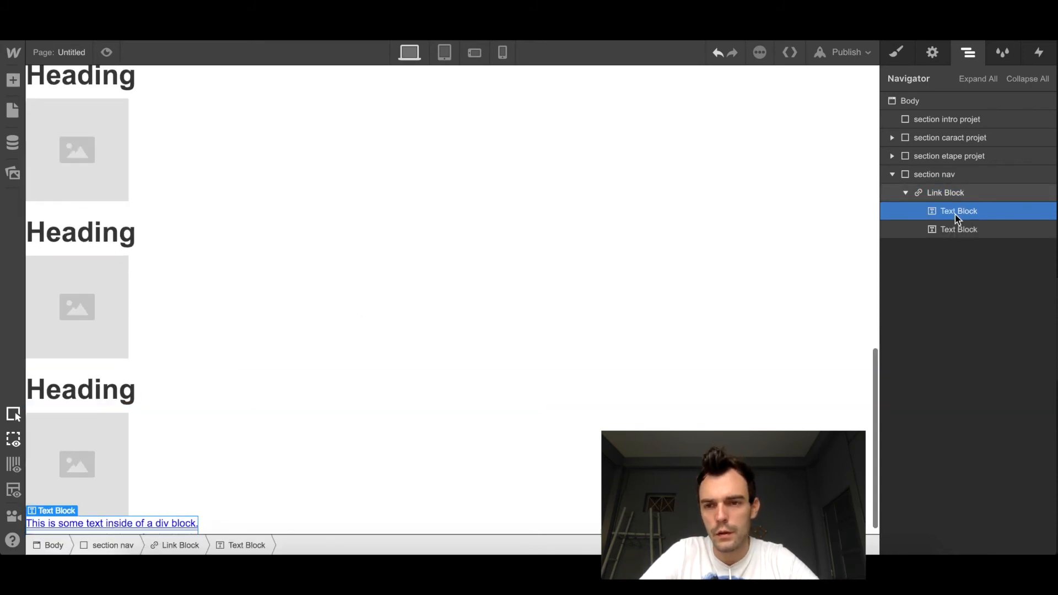
{"action": "left_click", "coordinate": [967, 233]}
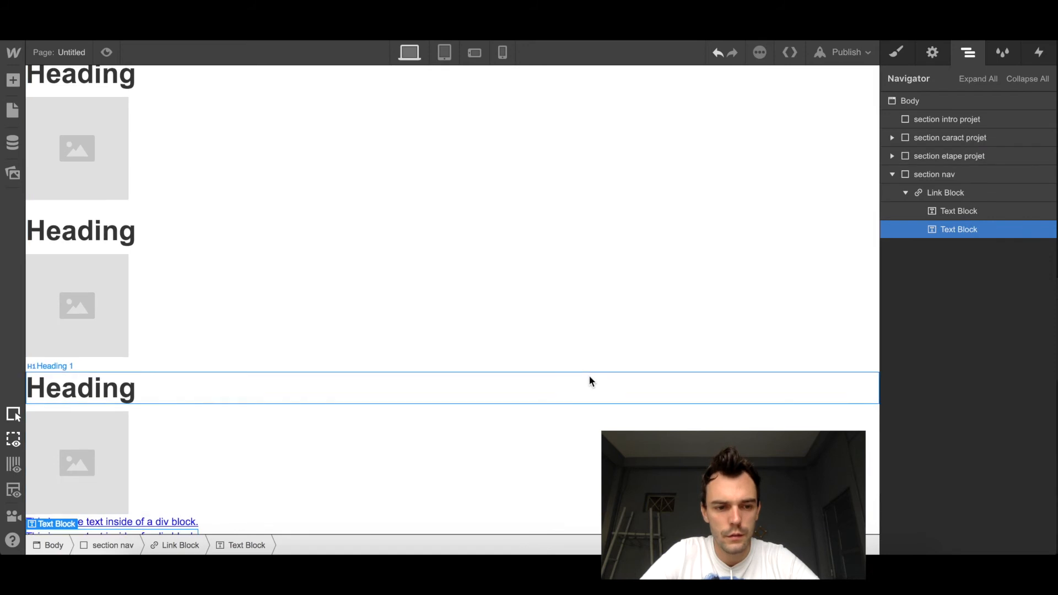
{"action": "left_click", "coordinate": [962, 193]}
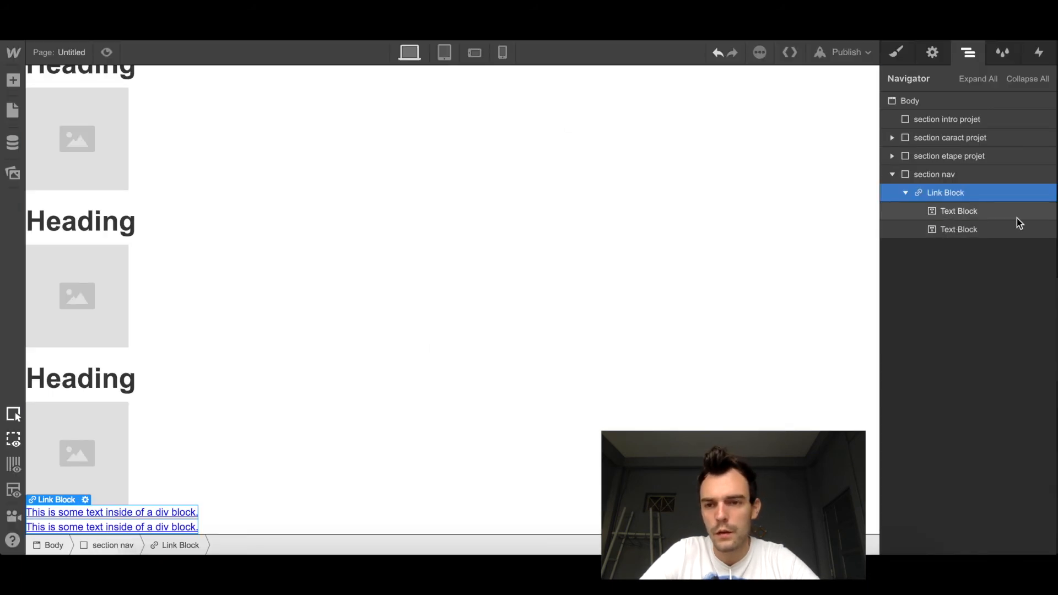
Duplicate section nav's Link Block with its two text blocks, expand the copy, and check the contact footer in the wireframe.
{"action": "key", "text": "ctrl+d"}
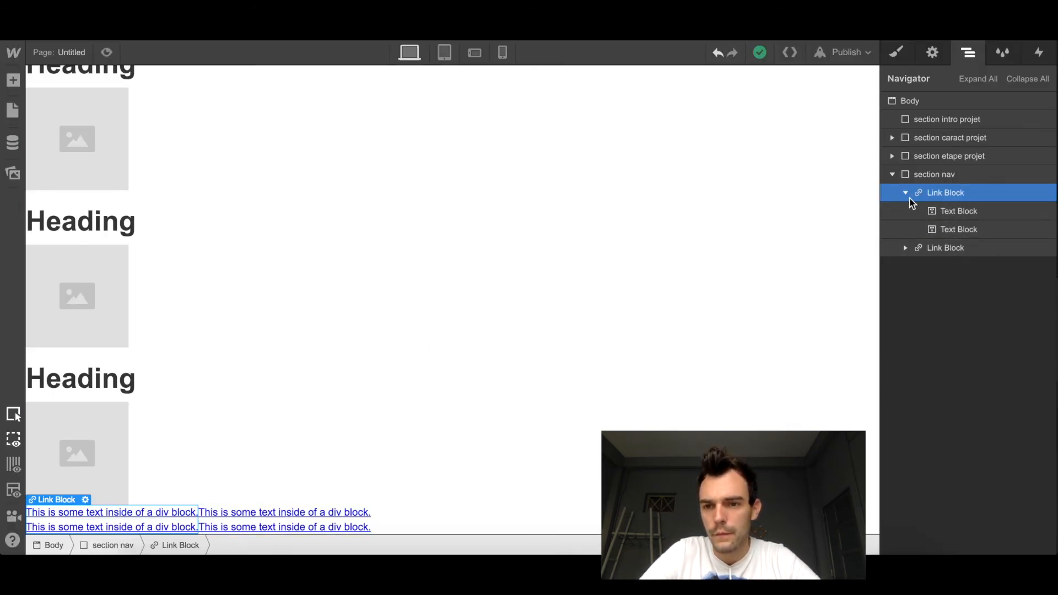
{"action": "left_click", "coordinate": [905, 248]}
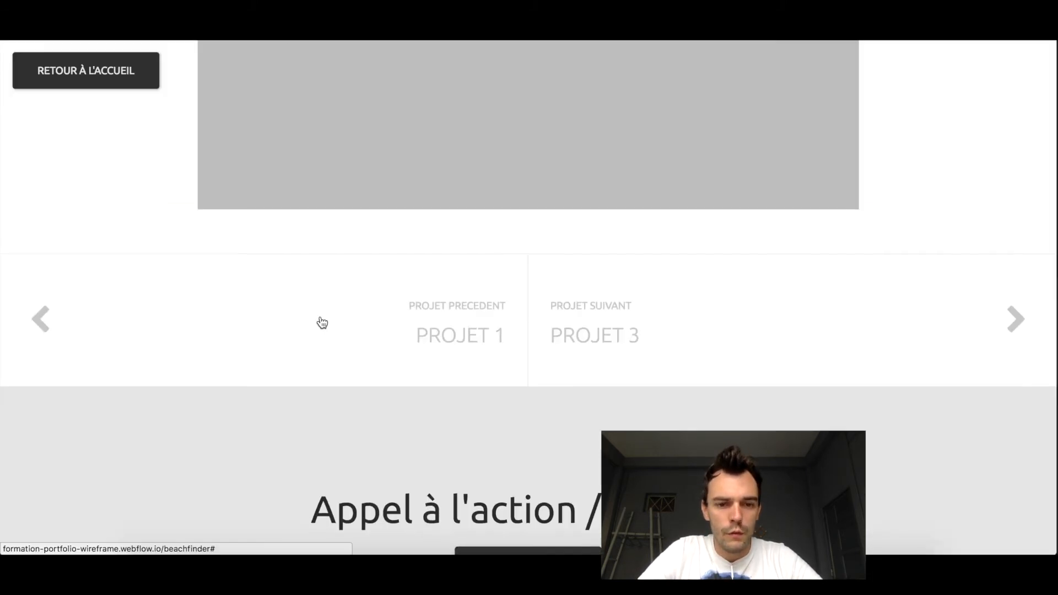
{"action": "scroll", "coordinate": [323, 322], "scroll_direction": "down", "scroll_amount": 3}
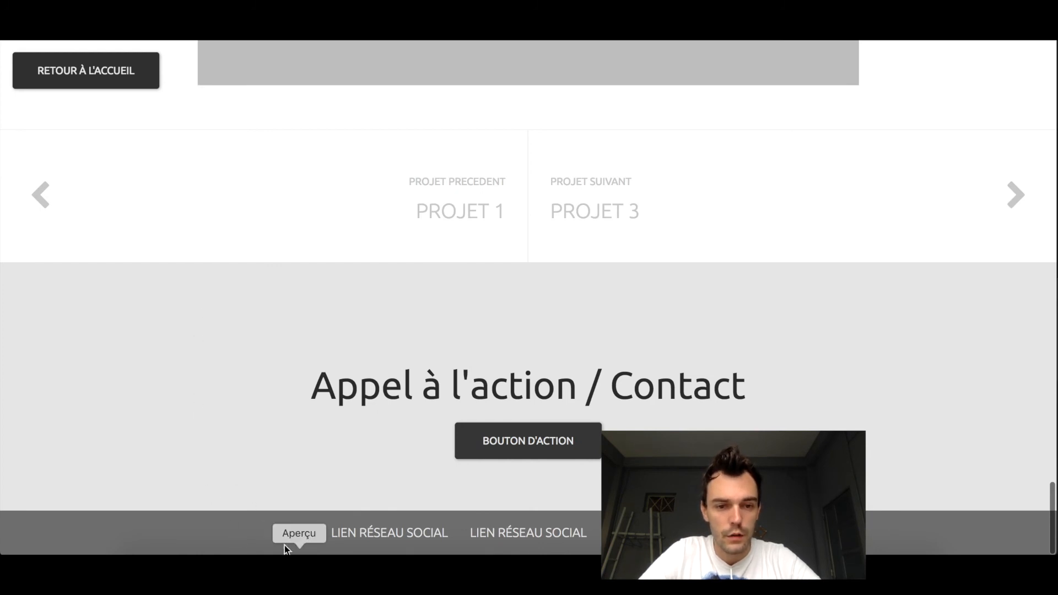
{"action": "key", "text": "ctrl+Tab"}
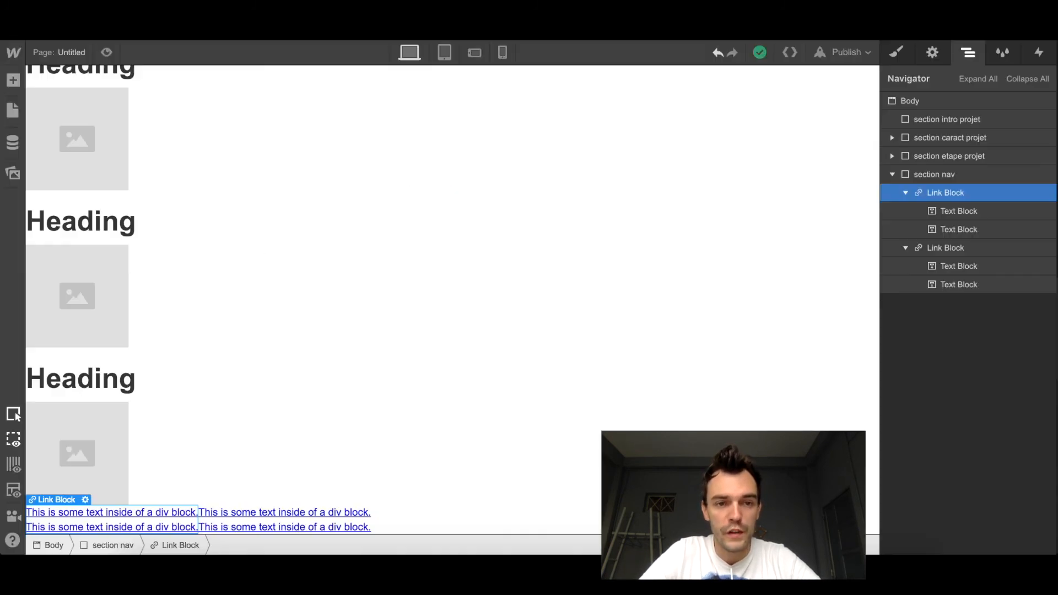
Open the Home page and copy its section footer, collapsing it in the element tree.
{"action": "left_click", "coordinate": [61, 53]}
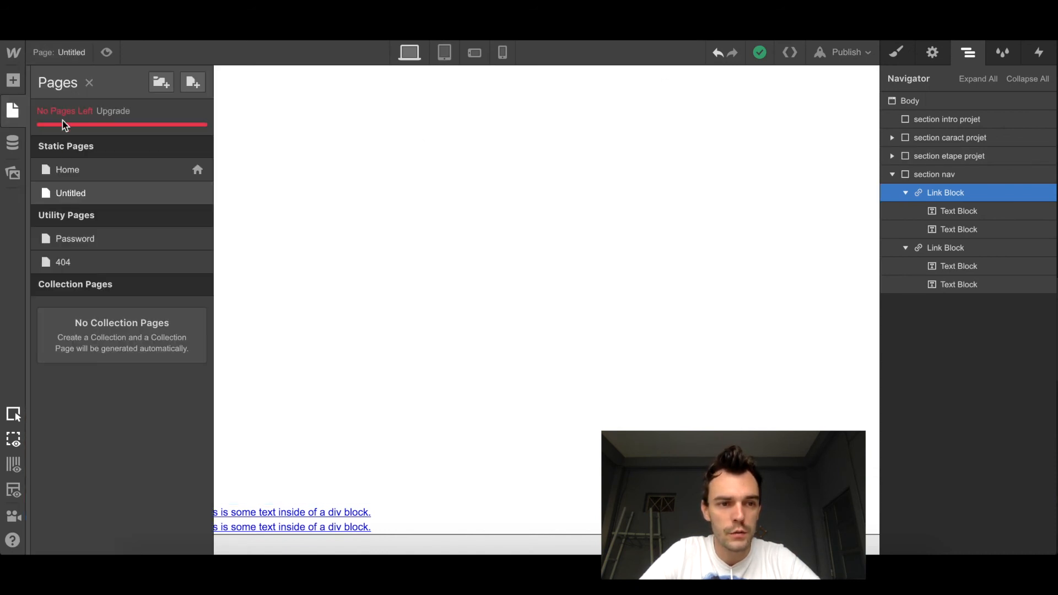
{"action": "left_click", "coordinate": [68, 168]}
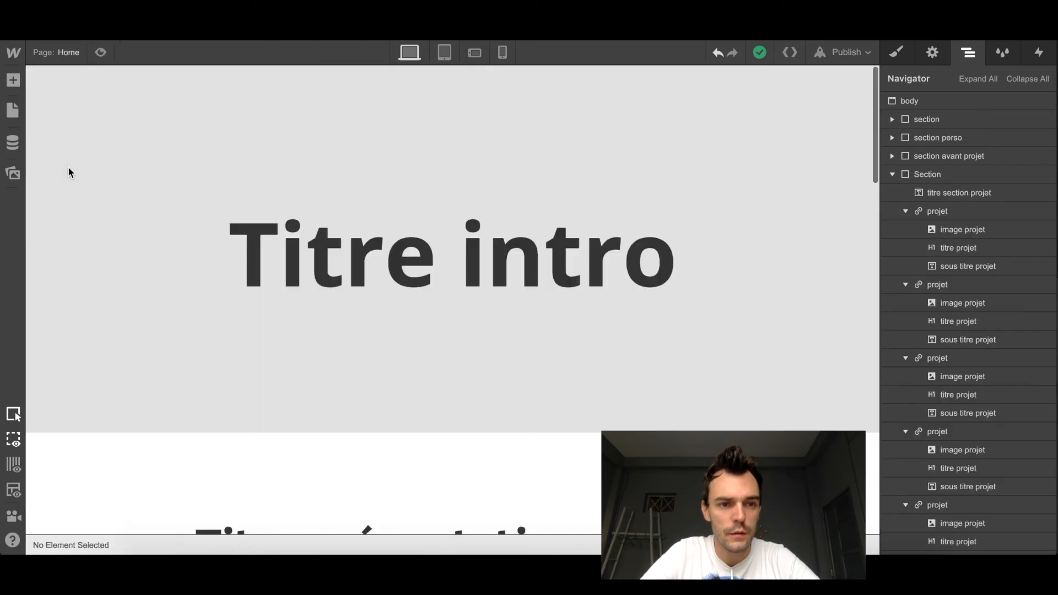
{"action": "scroll", "coordinate": [256, 225], "scroll_direction": "down", "scroll_amount": 3}
{"action": "scroll", "coordinate": [256, 231], "scroll_direction": "down", "scroll_amount": 15}
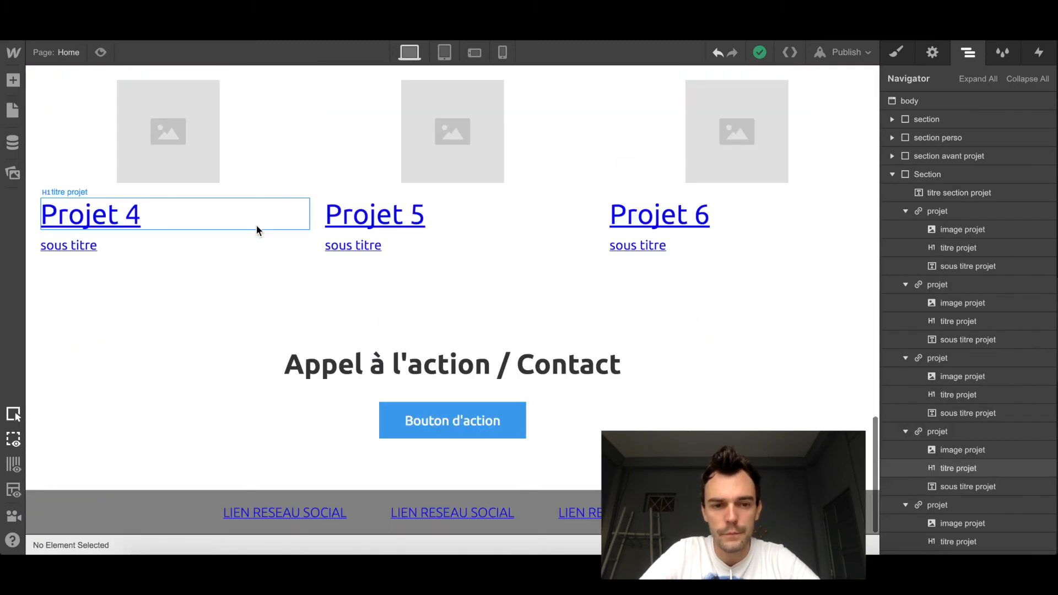
{"action": "left_click", "coordinate": [214, 399]}
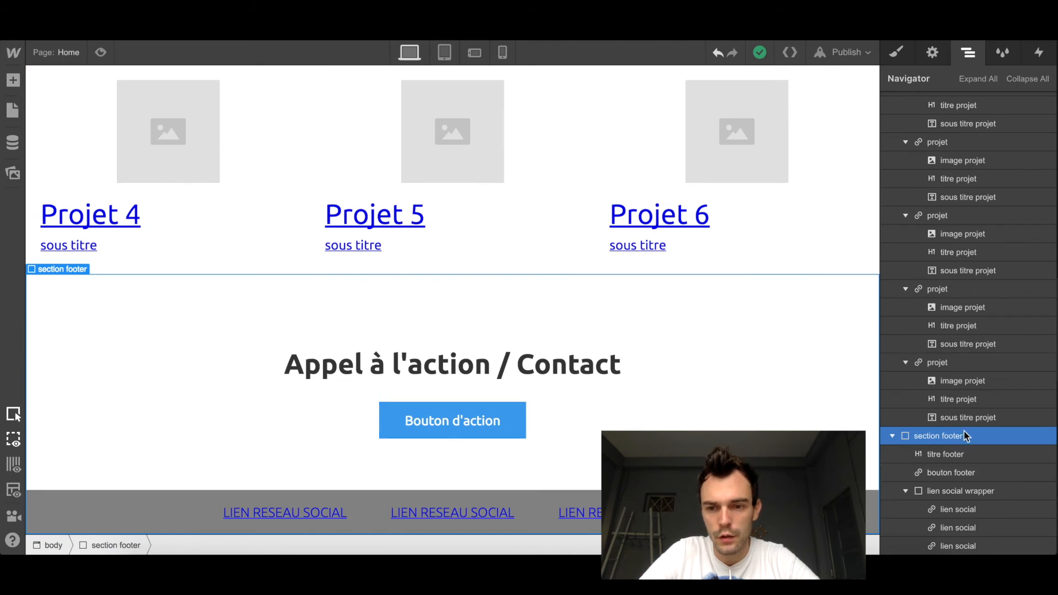
{"action": "left_click", "coordinate": [893, 436]}
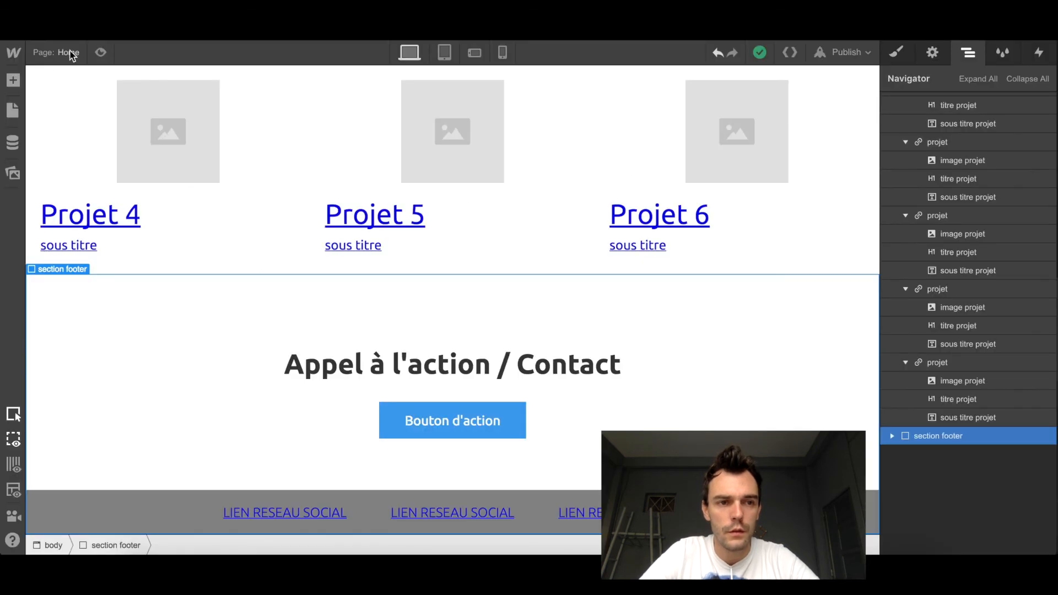
Return to the Untitled page, paste section footer into the Body after section nav, and inspect its title, button and social links.
{"action": "left_click", "coordinate": [49, 58]}
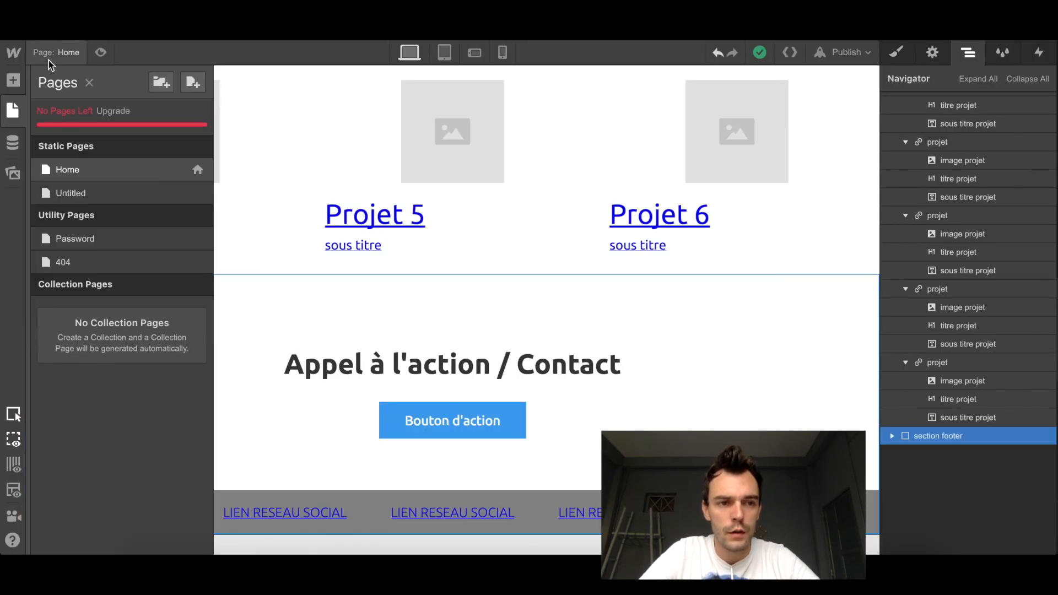
{"action": "left_click", "coordinate": [90, 192]}
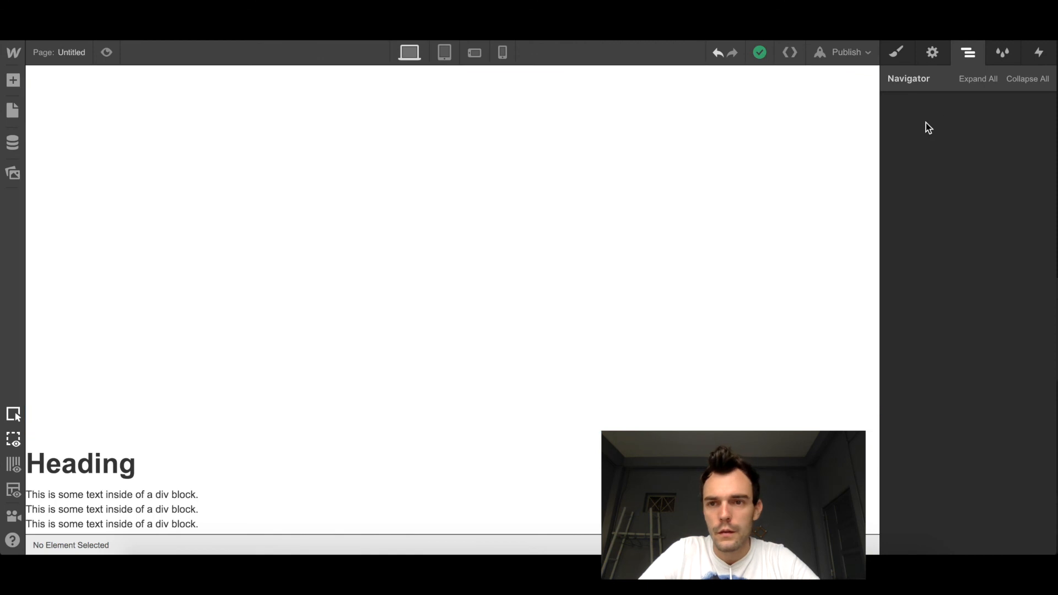
{"action": "left_click", "coordinate": [493, 298]}
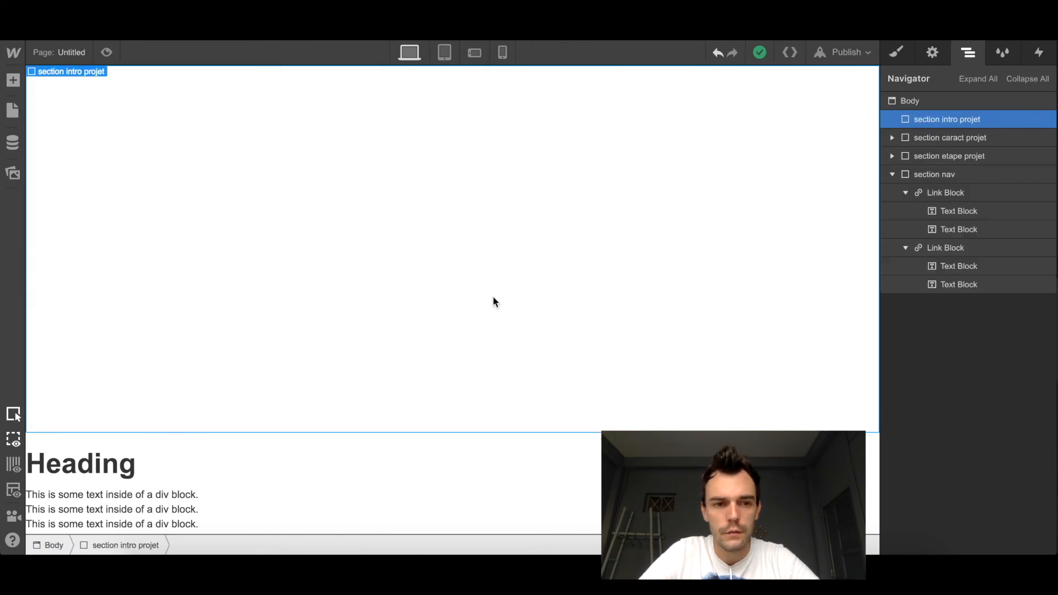
{"action": "left_click", "coordinate": [913, 103]}
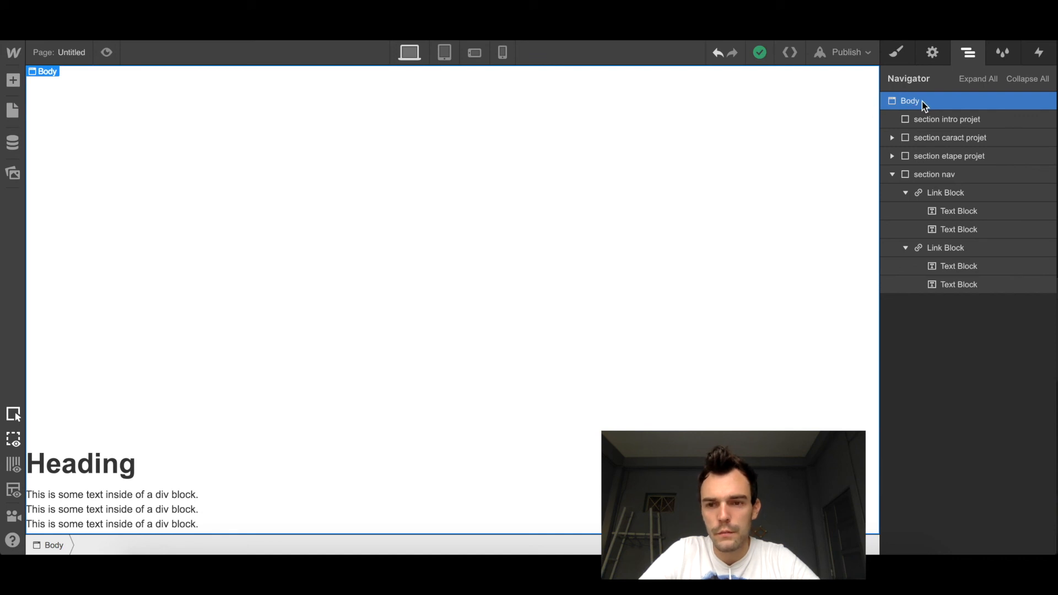
{"action": "scroll", "coordinate": [726, 386], "scroll_direction": "down", "scroll_amount": 10}
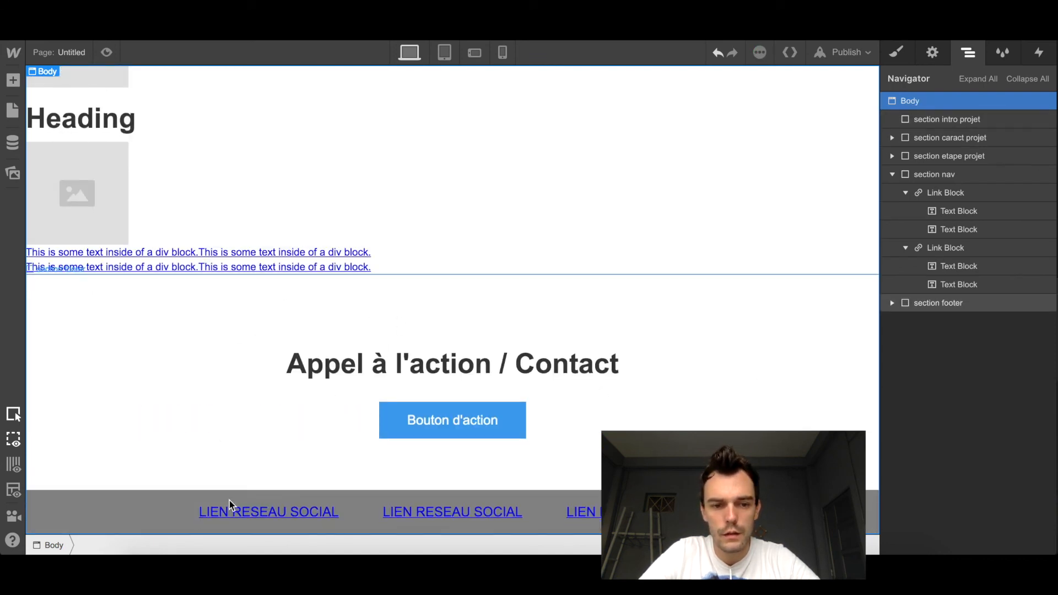
{"action": "left_click", "coordinate": [357, 361]}
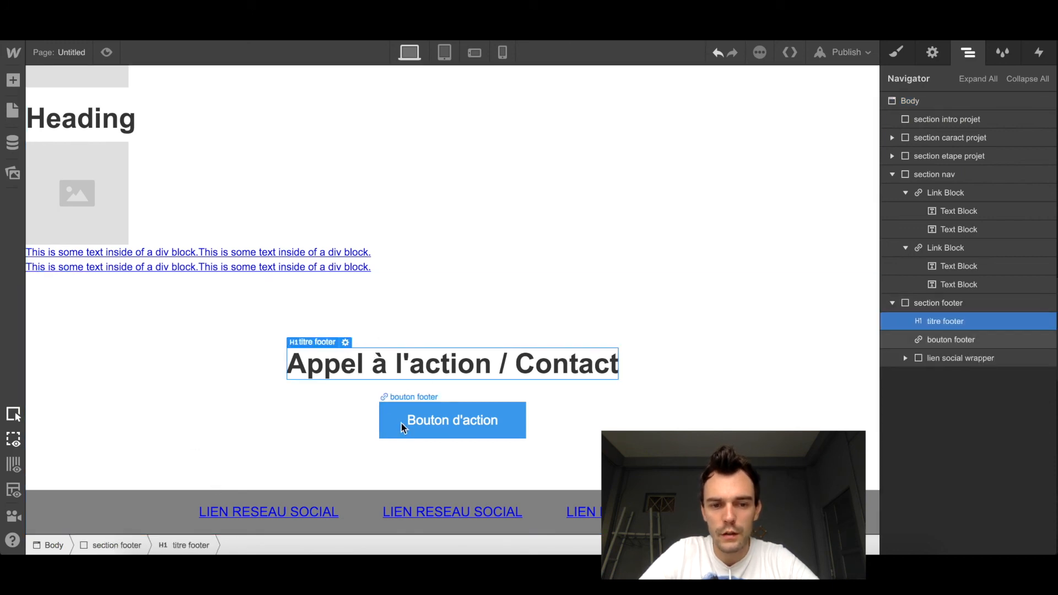
{"action": "left_click", "coordinate": [380, 420]}
{"action": "left_click", "coordinate": [331, 407]}
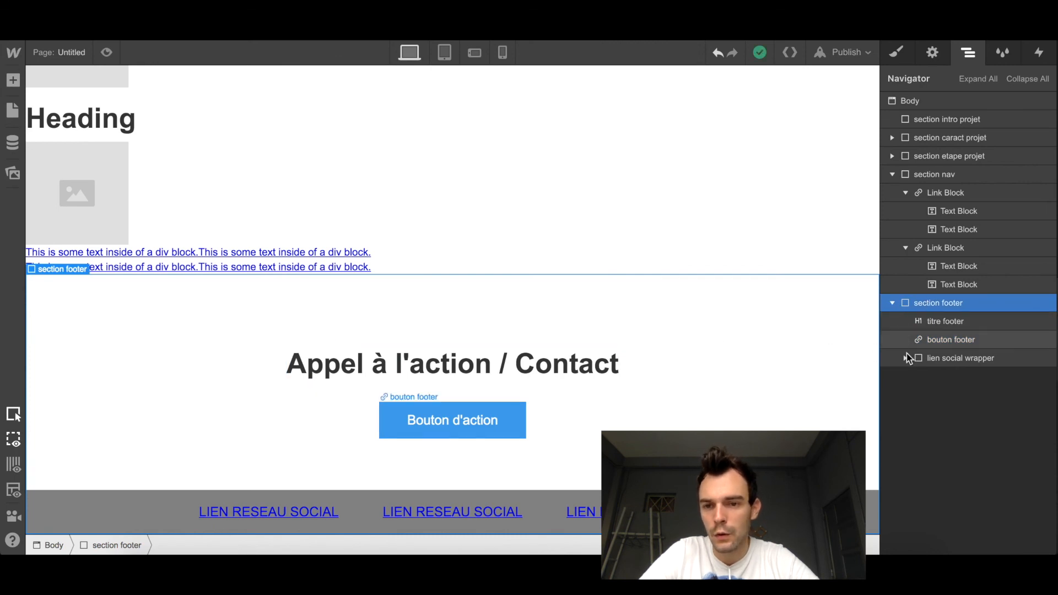
{"action": "left_click", "coordinate": [905, 359]}
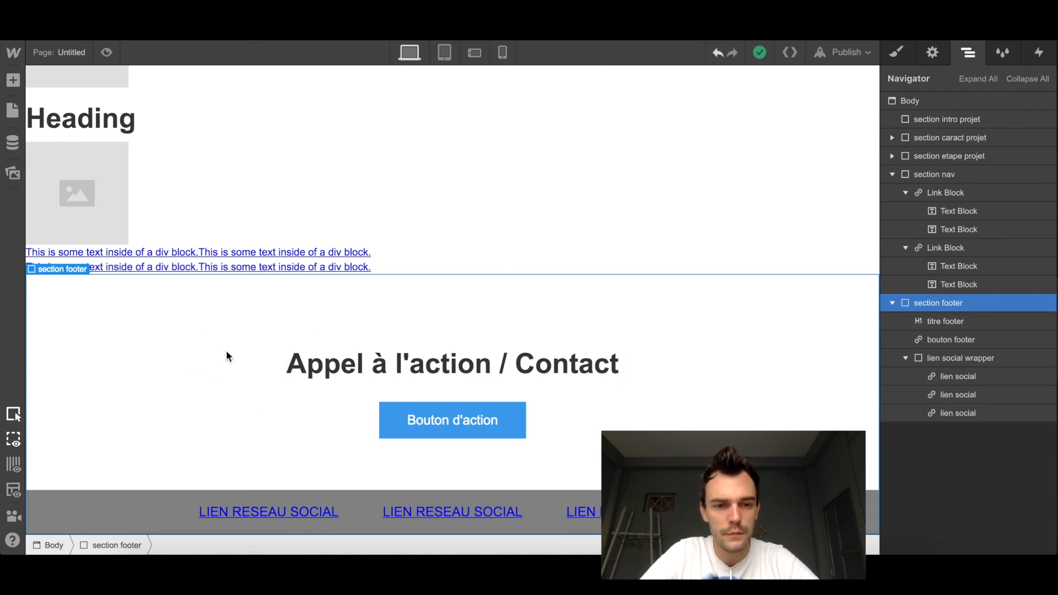
Review the page's project steps and compare the layout with the wireframe from its footer up to the Projet 2 introduction.
{"action": "scroll", "coordinate": [226, 353], "scroll_direction": "up", "scroll_amount": 2}
{"action": "scroll", "coordinate": [227, 347], "scroll_direction": "up", "scroll_amount": 2}
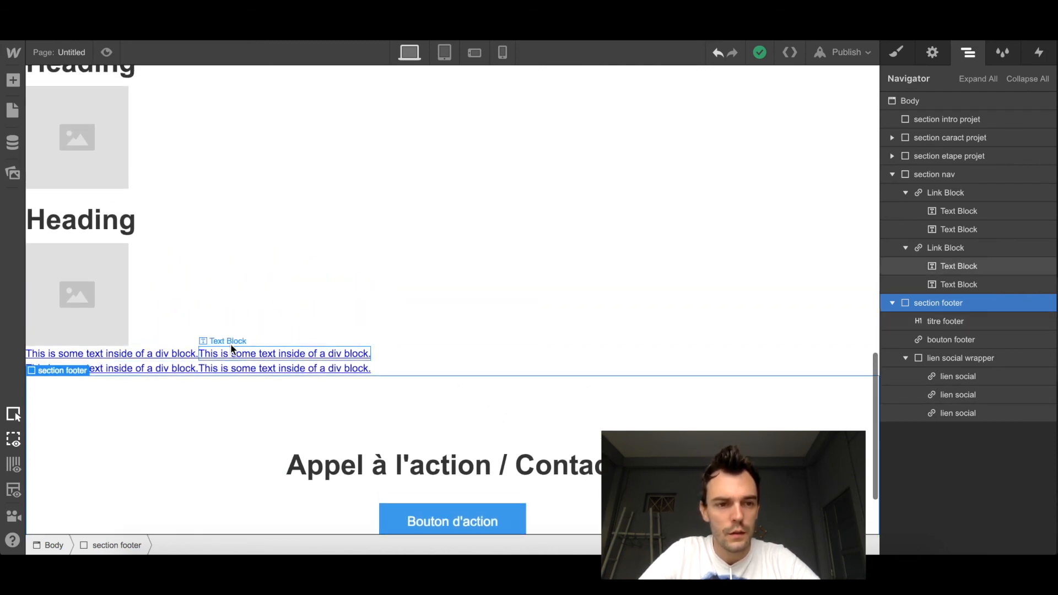
{"action": "left_click", "coordinate": [295, 251]}
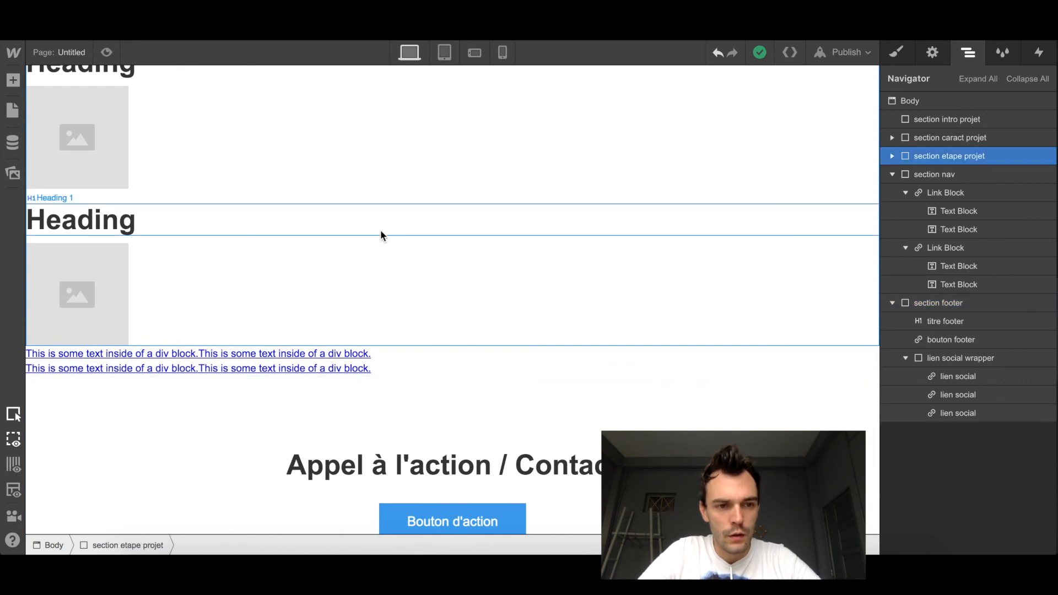
{"action": "scroll", "coordinate": [380, 235], "scroll_direction": "up", "scroll_amount": 8}
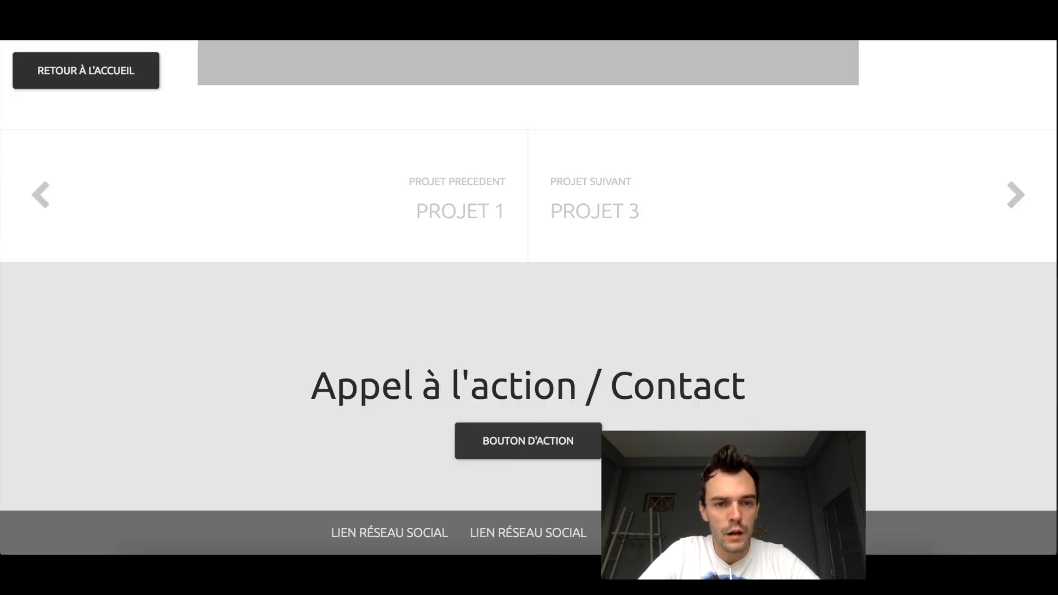
{"action": "scroll", "coordinate": [315, 214], "scroll_direction": "up", "scroll_amount": 7}
{"action": "scroll", "coordinate": [315, 214], "scroll_direction": "up", "scroll_amount": 20}
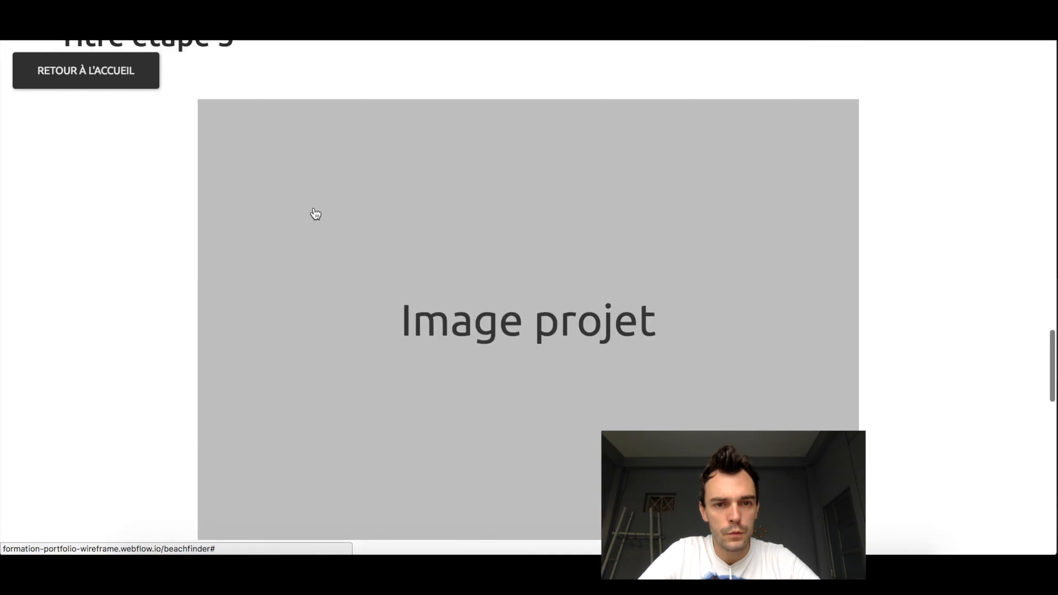
{"action": "scroll", "coordinate": [315, 214], "scroll_direction": "up", "scroll_amount": 15}
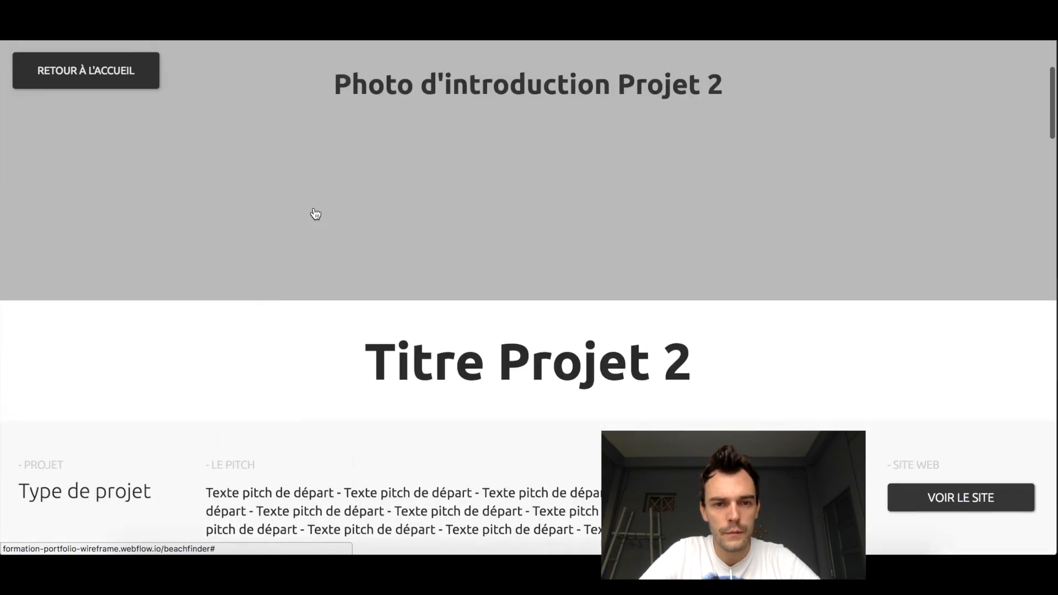